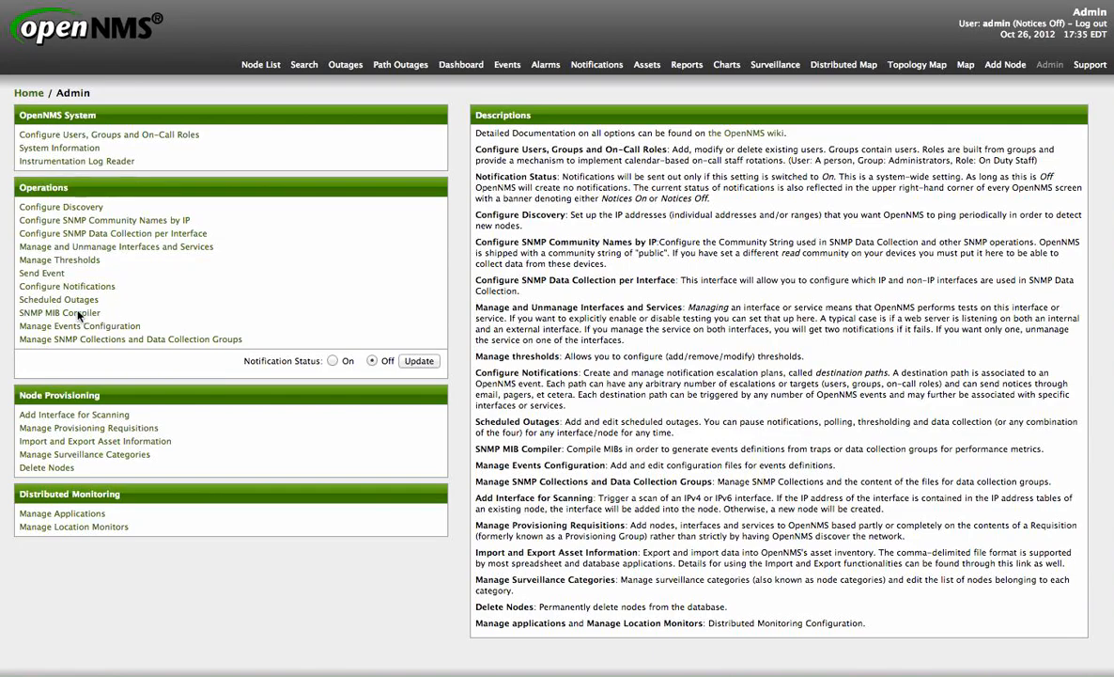
# Step: Open the SNMP MIB Compiler and upload IF-MIB.mib from the mibs-tests folder
pyautogui.click(80, 314)
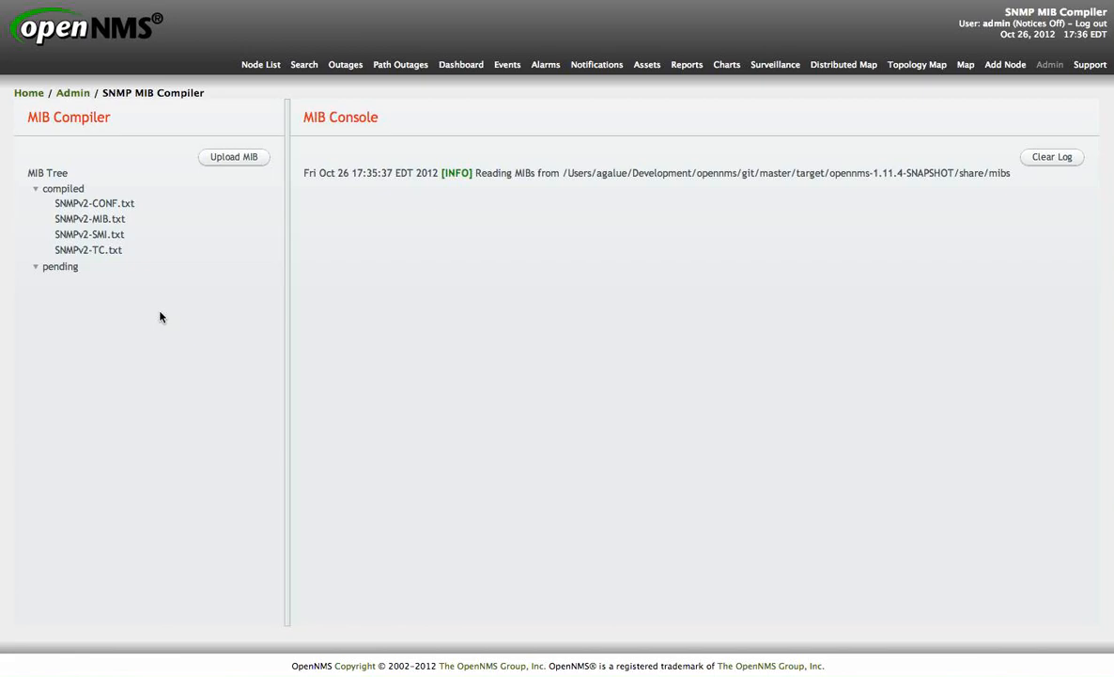
pyautogui.click(235, 155)
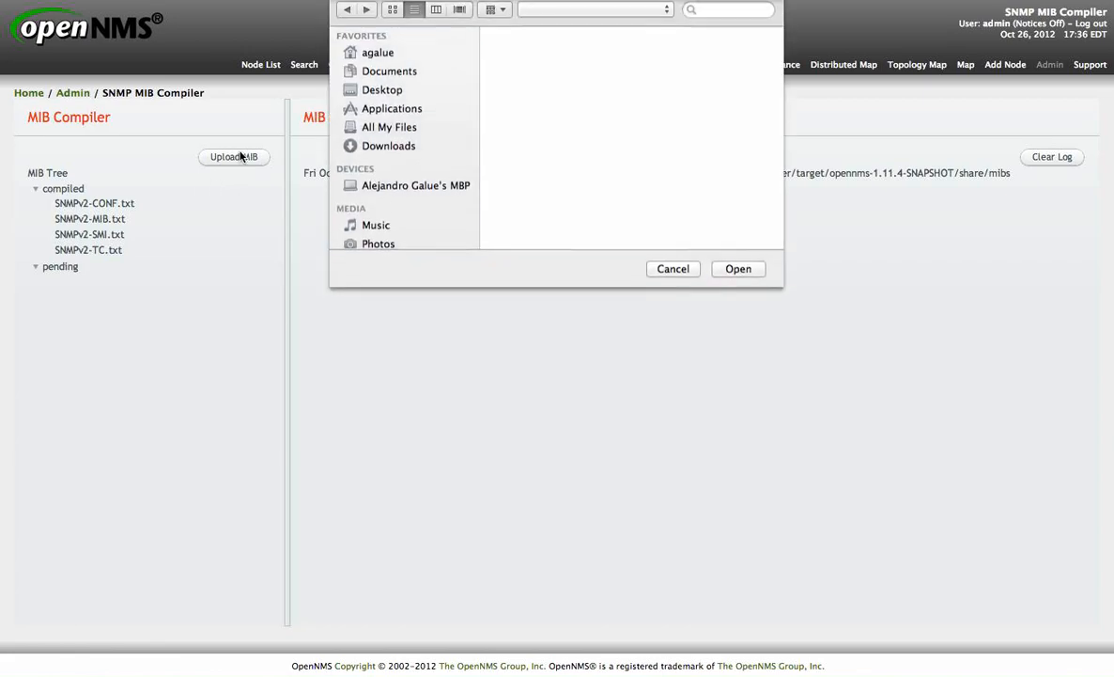
pyautogui.scroll(-3, 587, 199)
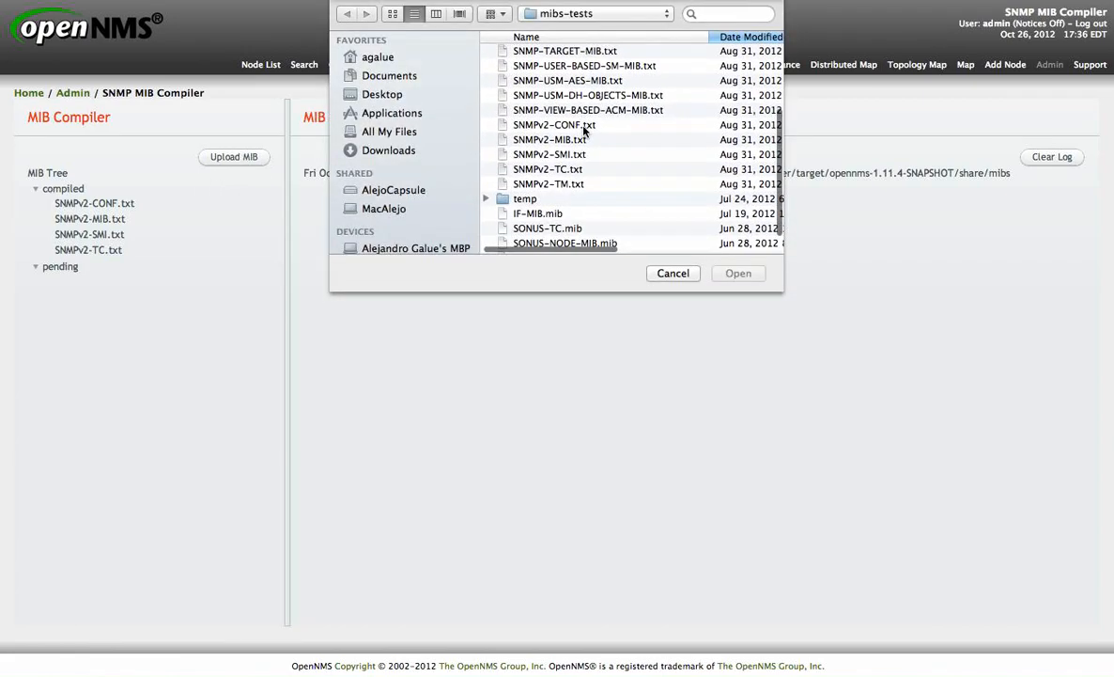
pyautogui.click(542, 217)
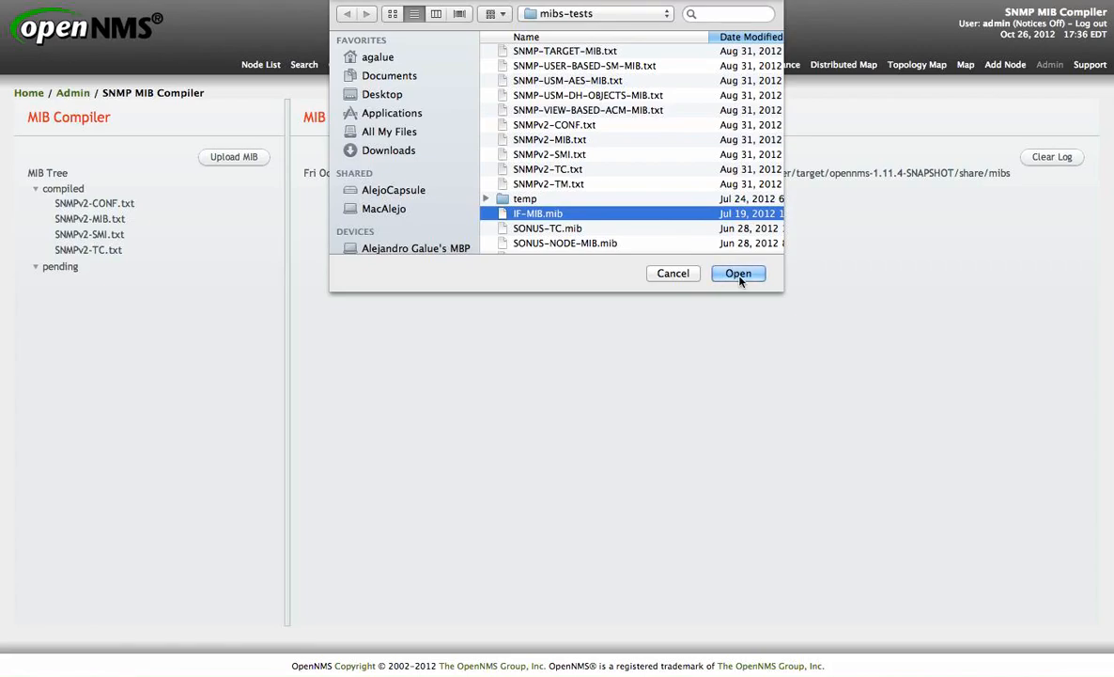
pyautogui.click(740, 277)
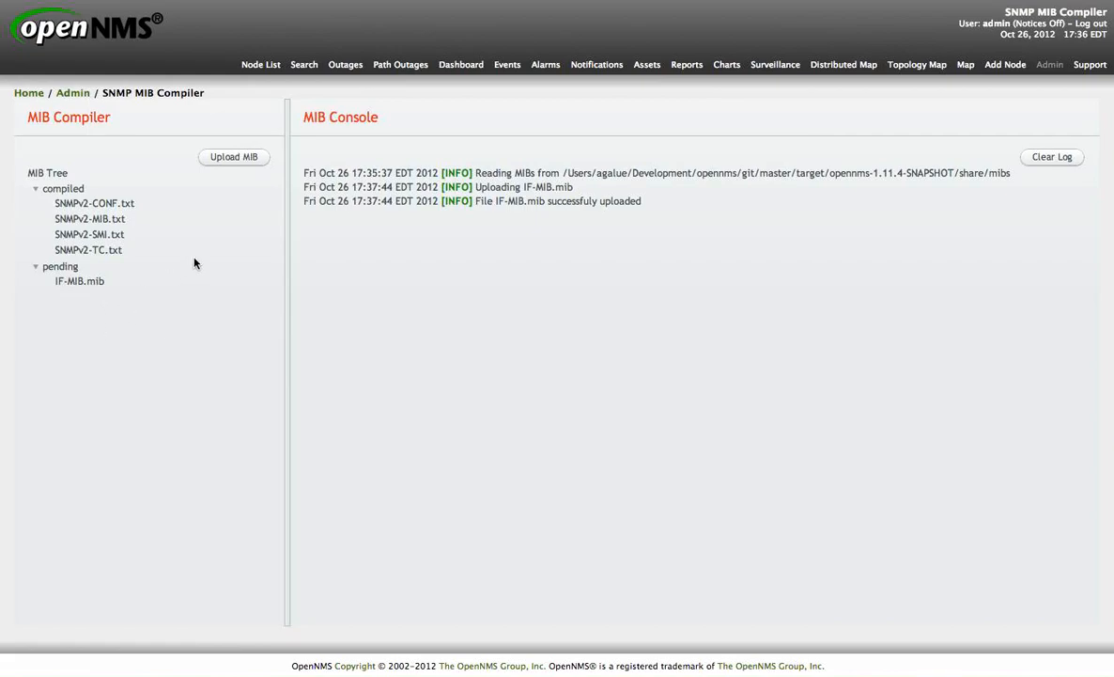
# Step: Try to compile the pending IF-MIB.mib file
pyautogui.click(74, 282)
pyautogui.rightClick(74, 288)
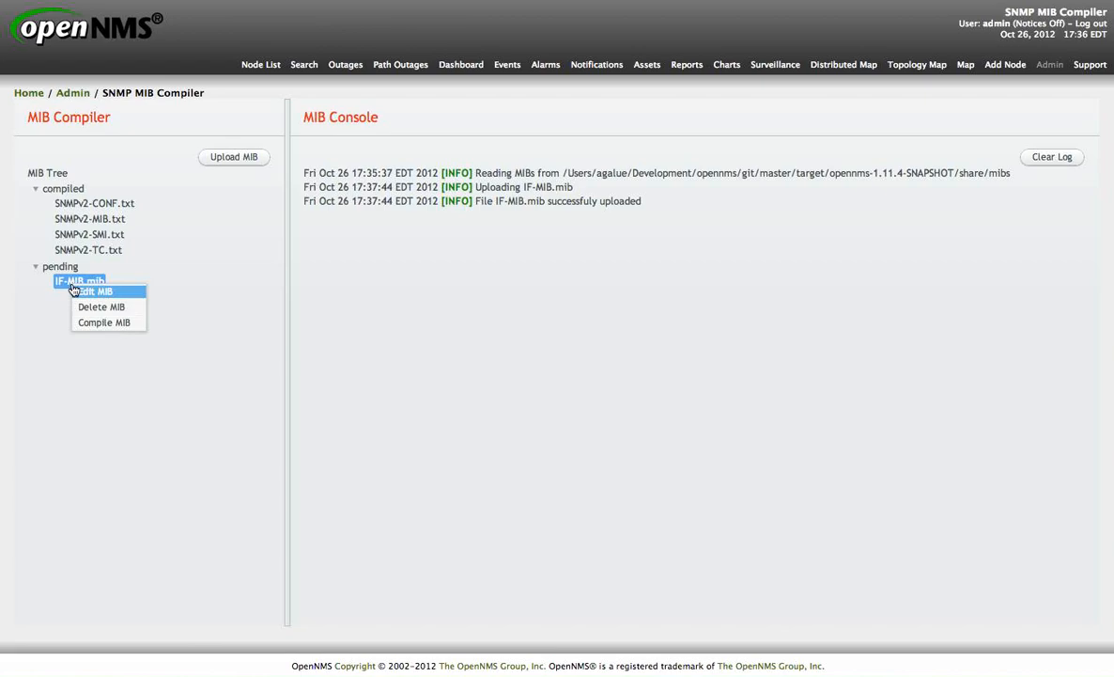
pyautogui.click(127, 324)
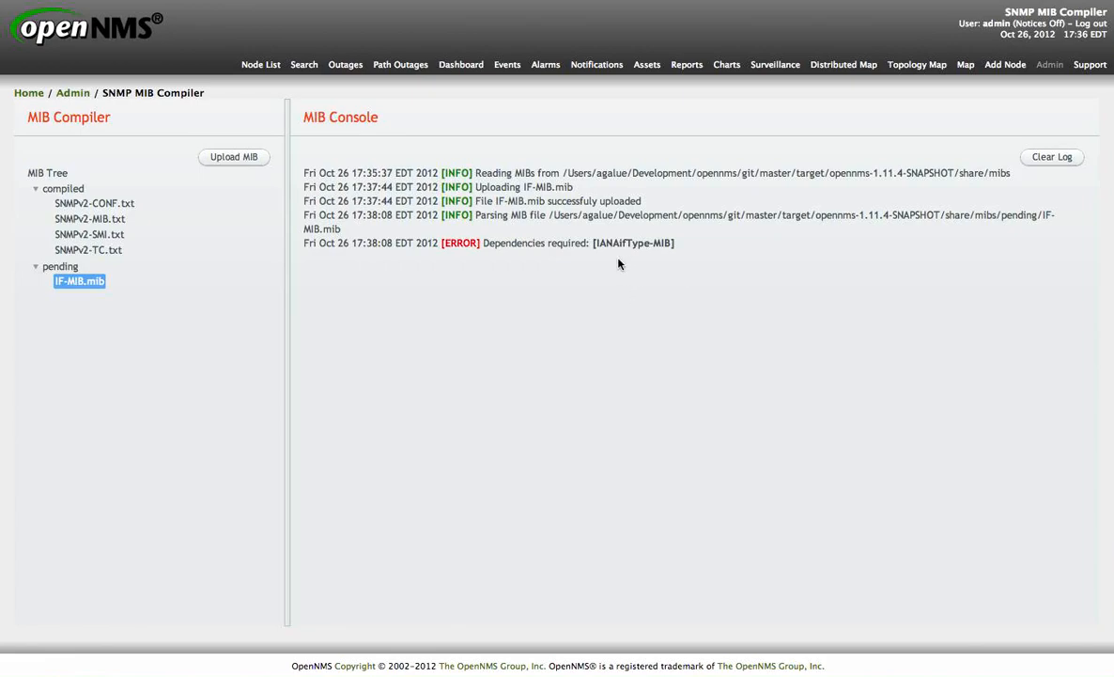
# Step: Upload IANAifType-MIB.txt from the mibs-tests folder and compile it
pyautogui.click(234, 157)
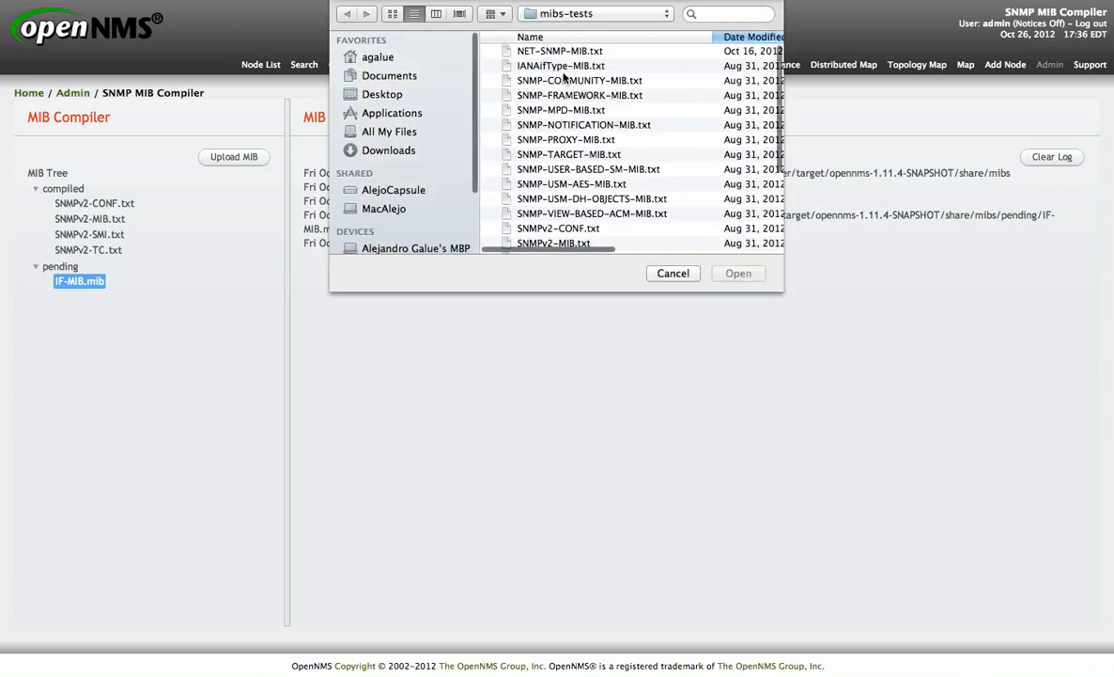
pyautogui.doubleClick(531, 66)
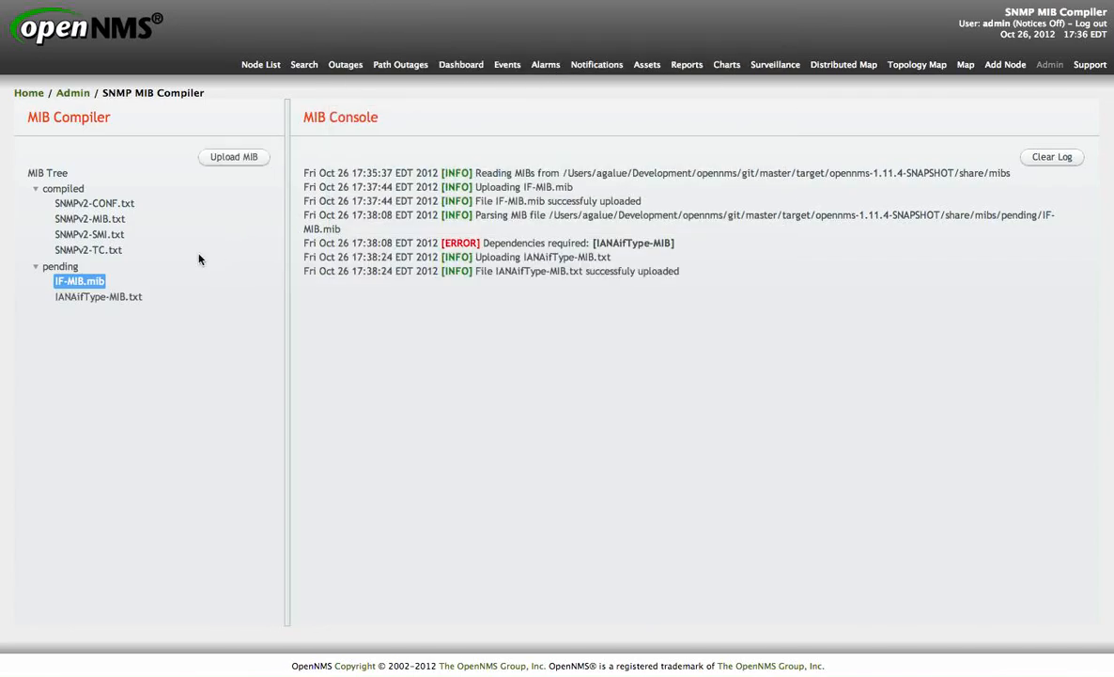
pyautogui.click(130, 299)
pyautogui.rightClick(128, 299)
pyautogui.click(147, 338)
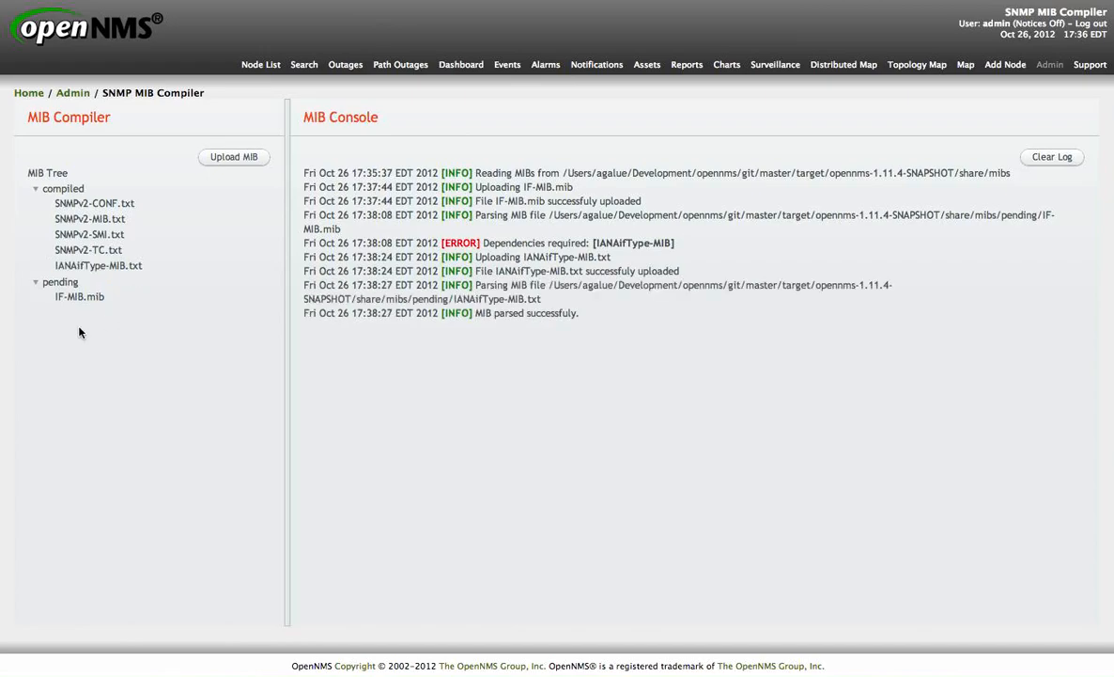
# Step: Try again to compile the pending IF-MIB.mib file
pyautogui.click(85, 301)
pyautogui.rightClick(85, 303)
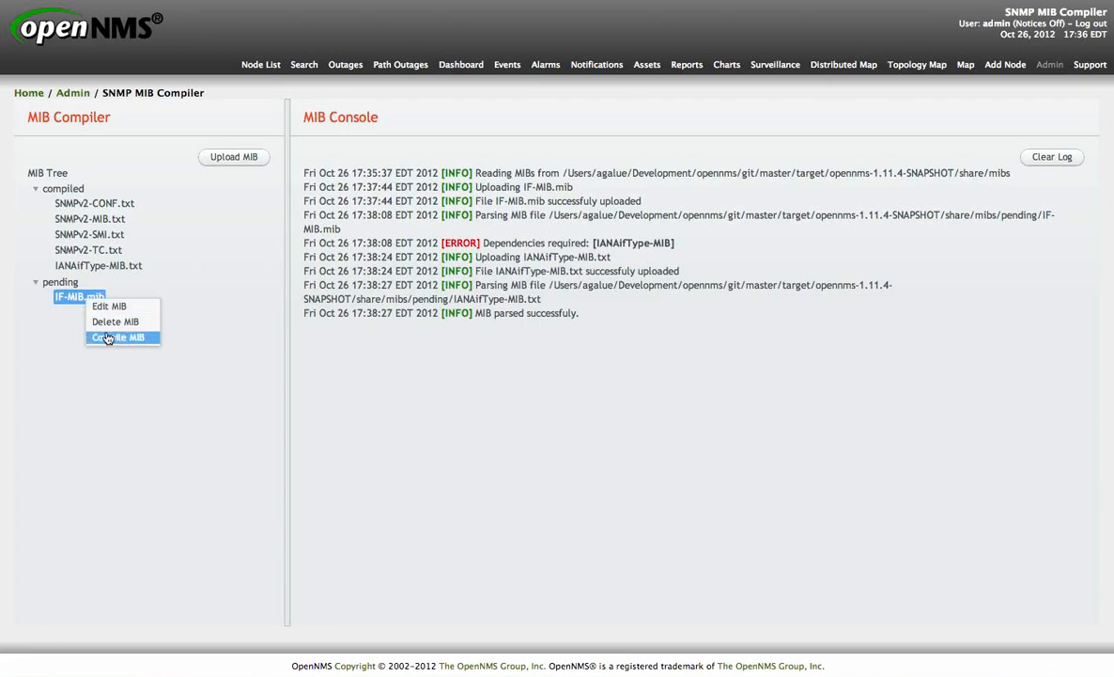
pyautogui.click(117, 336)
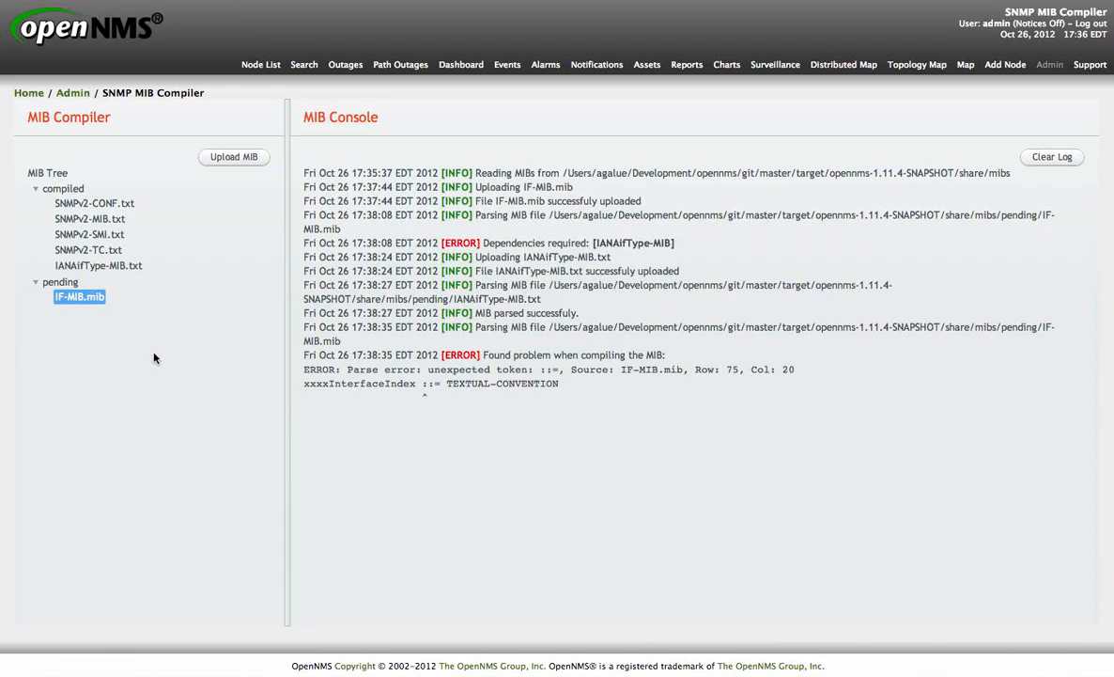
# Step: Edit IF-MIB.mib to remove the 'xxxx' prefix from xxxxInterfaceIndex, save the file, and compile it
pyautogui.rightClick(94, 305)
pyautogui.click(120, 308)
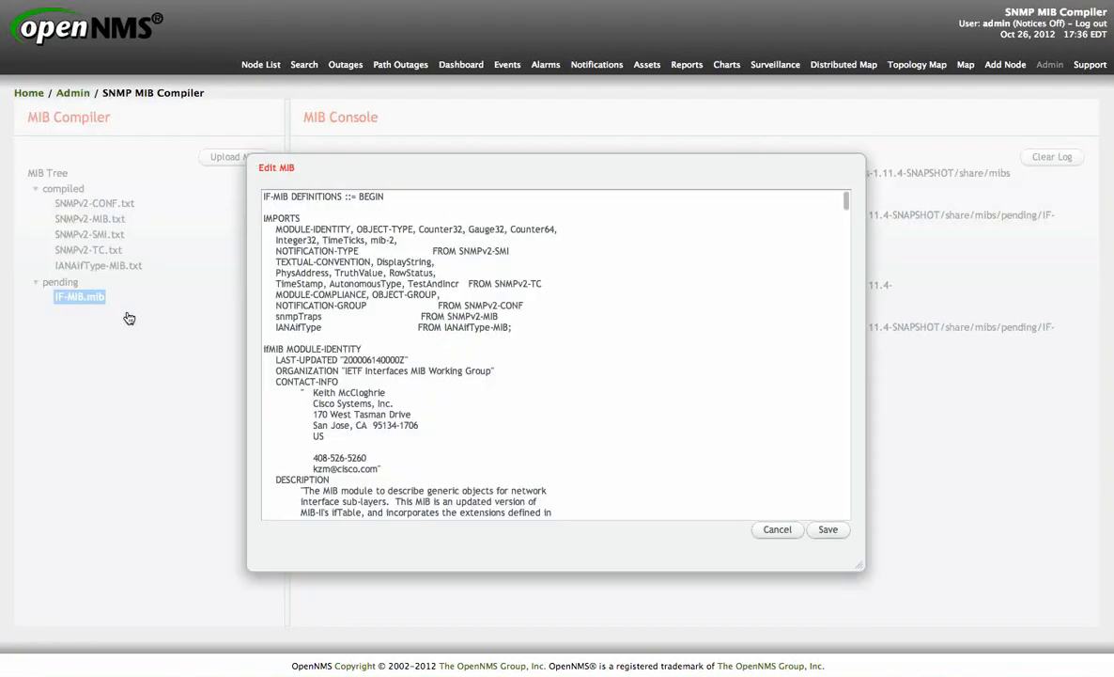
pyautogui.scroll(-10, 386, 347)
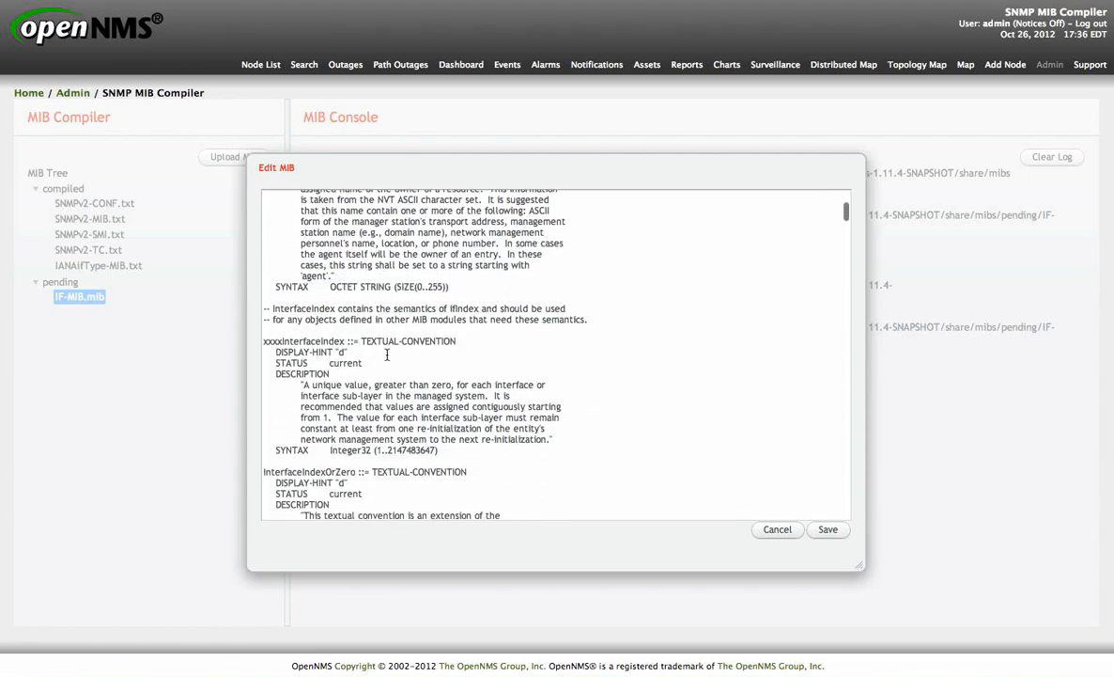
pyautogui.click(283, 341)
pyautogui.press('BackSpace')
pyautogui.press('BackSpace')
pyautogui.press('BackSpace')
pyautogui.press('BackSpace')
pyautogui.click(828, 531)
pyautogui.rightClick(89, 301)
pyautogui.click(114, 342)
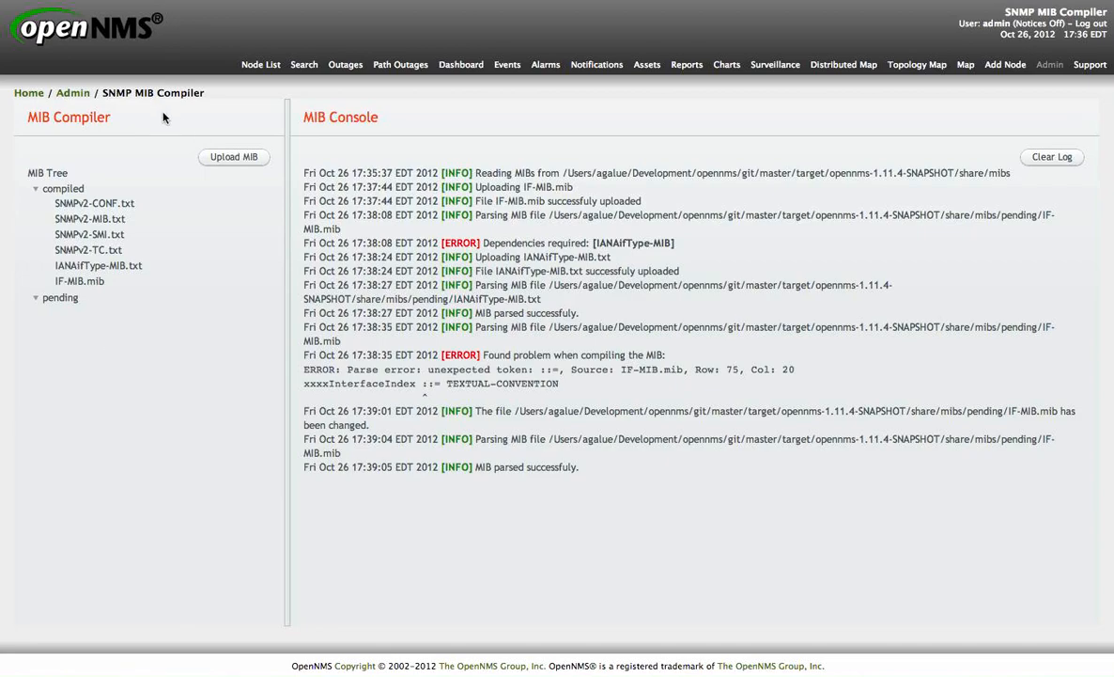
# Step: Generate events from the compiled IF-MIB.mib using the UEI base uei.opennms.org/traps/IF-MIB
pyautogui.click(89, 282)
pyautogui.rightClick(91, 288)
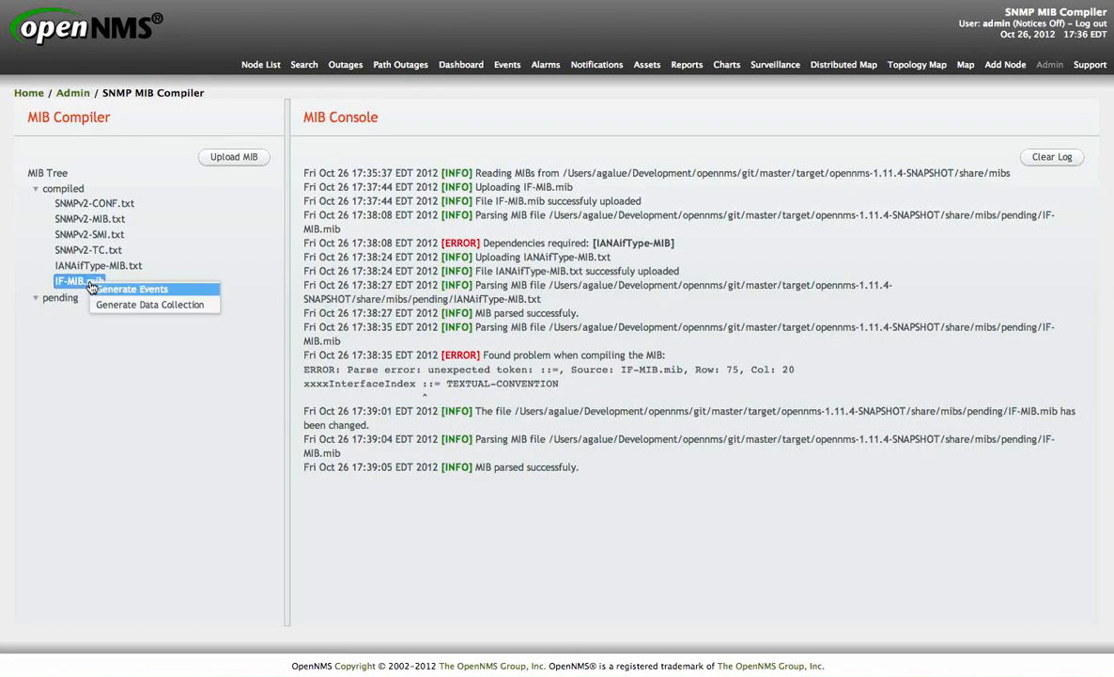
pyautogui.click(172, 291)
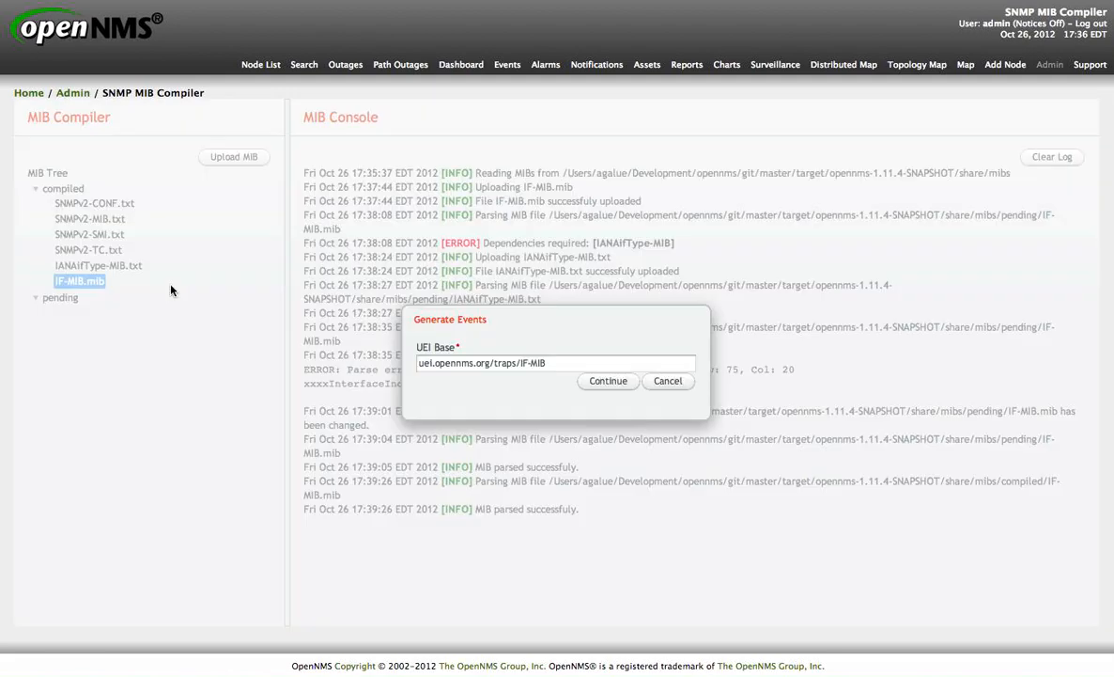
pyautogui.click(581, 362)
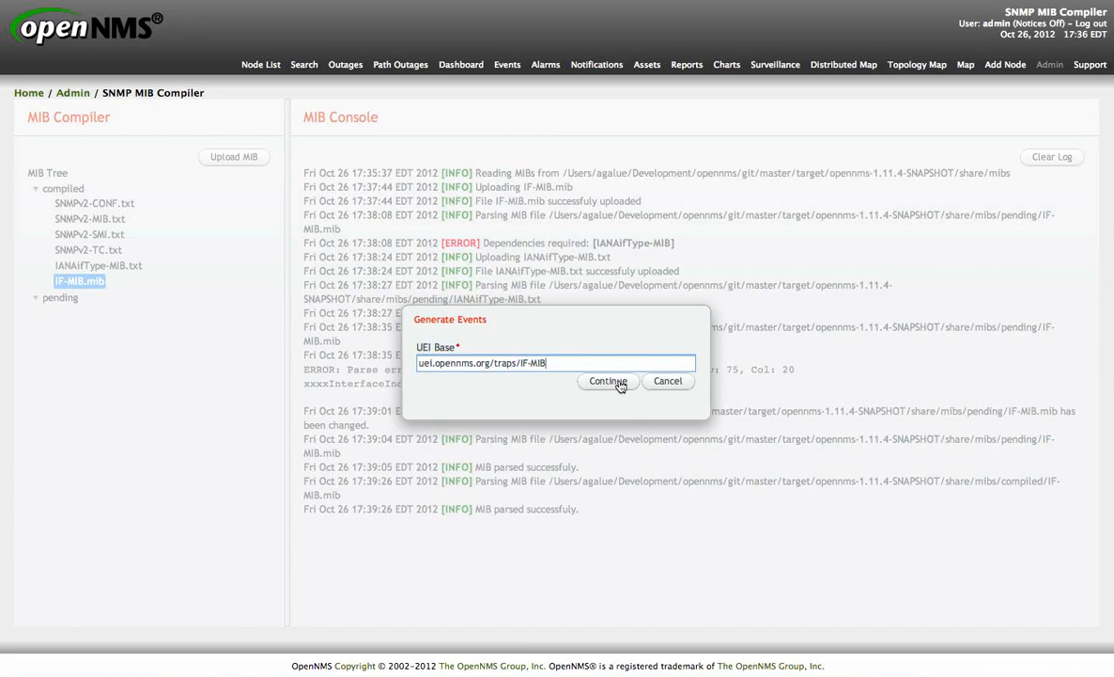
pyautogui.click(609, 384)
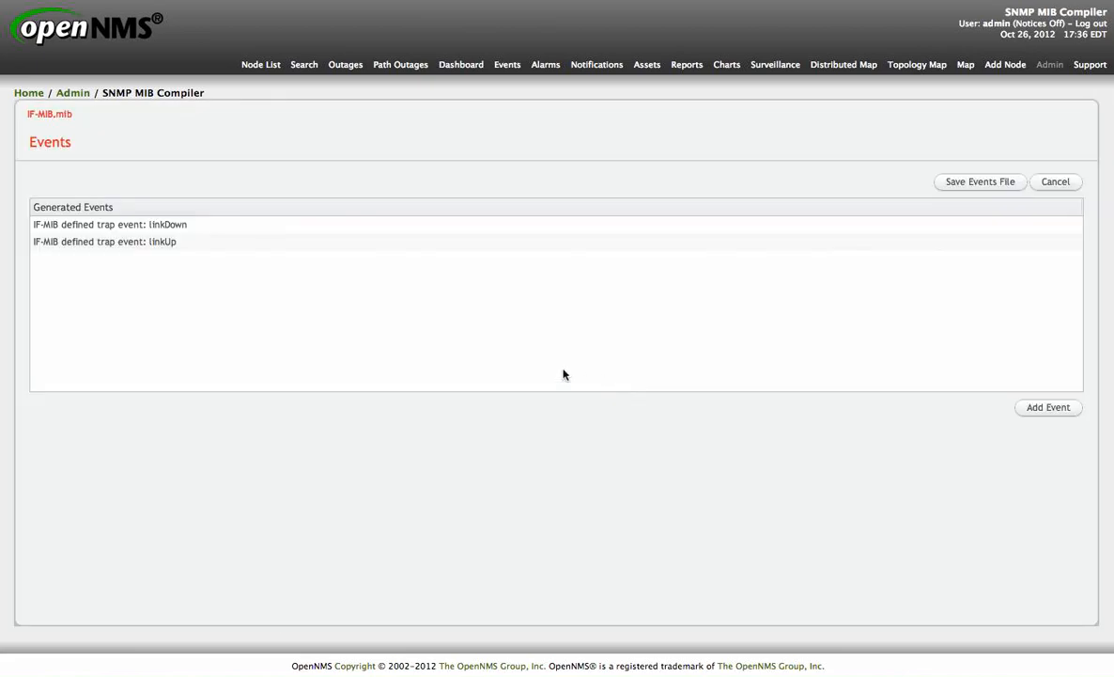
# Step: Edit the generated linkDown event, setting its severity to Mayor, and save it
pyautogui.click(193, 226)
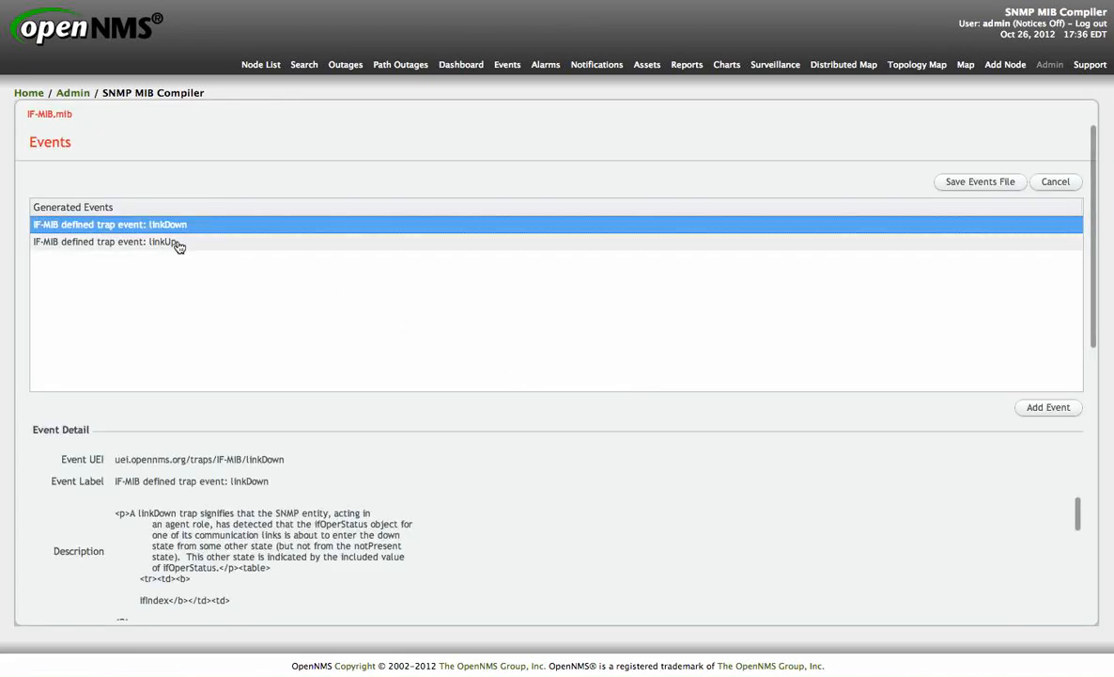
pyautogui.click(179, 243)
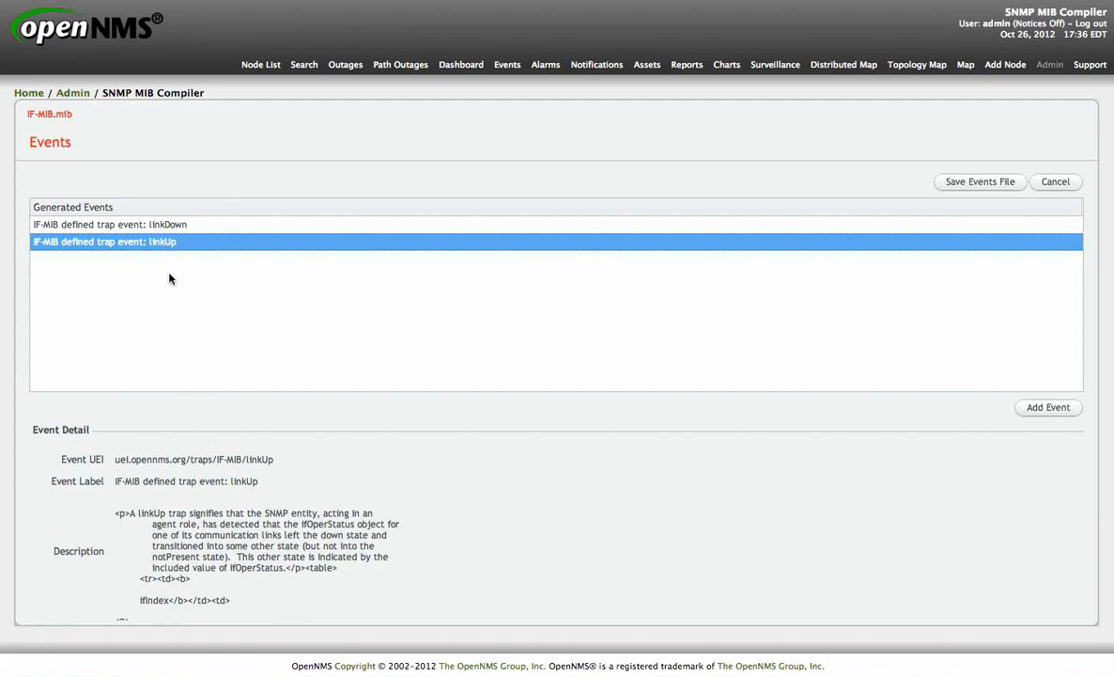
pyautogui.click(162, 227)
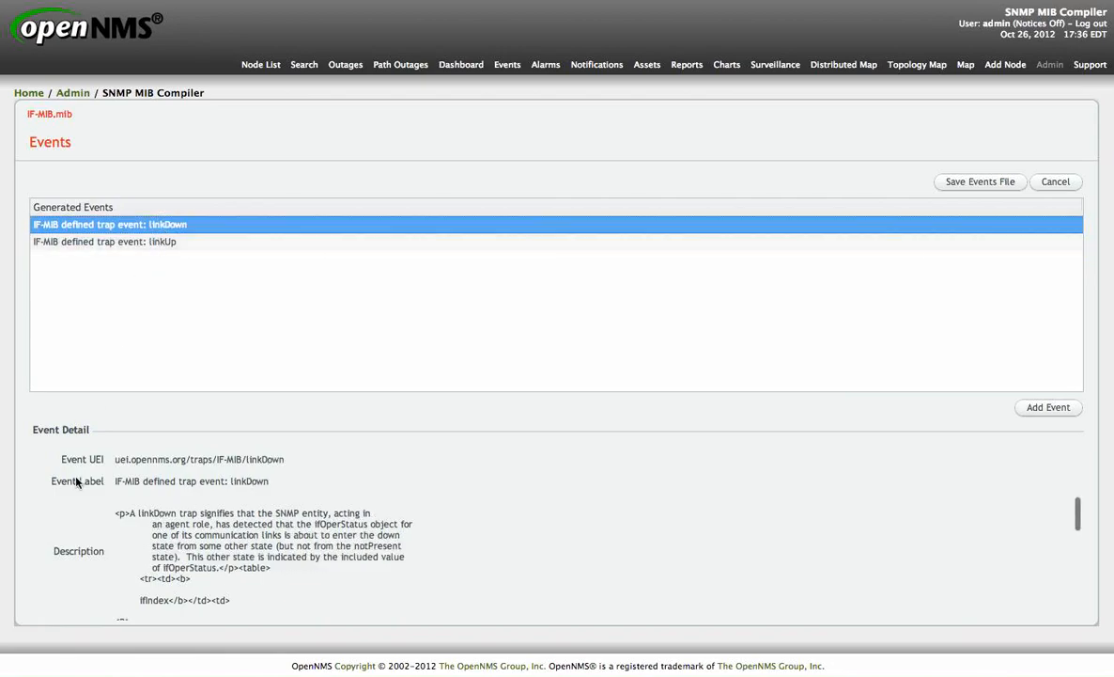
pyautogui.scroll(-6, 77, 470)
pyautogui.scroll(-5, 76, 482)
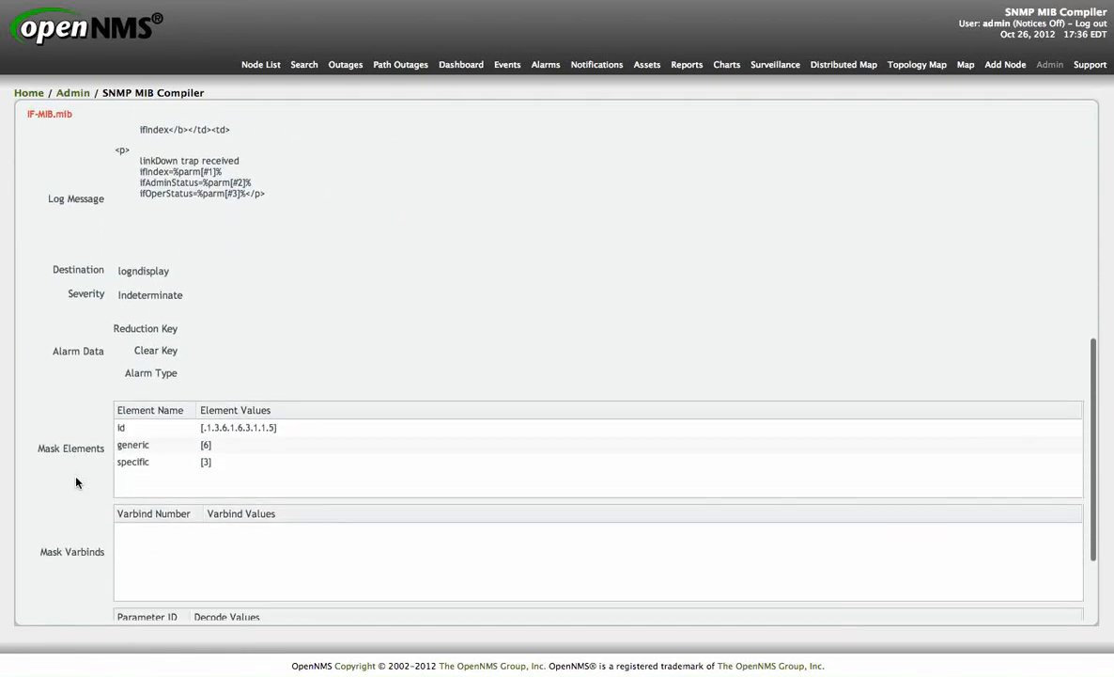
pyautogui.click(50, 598)
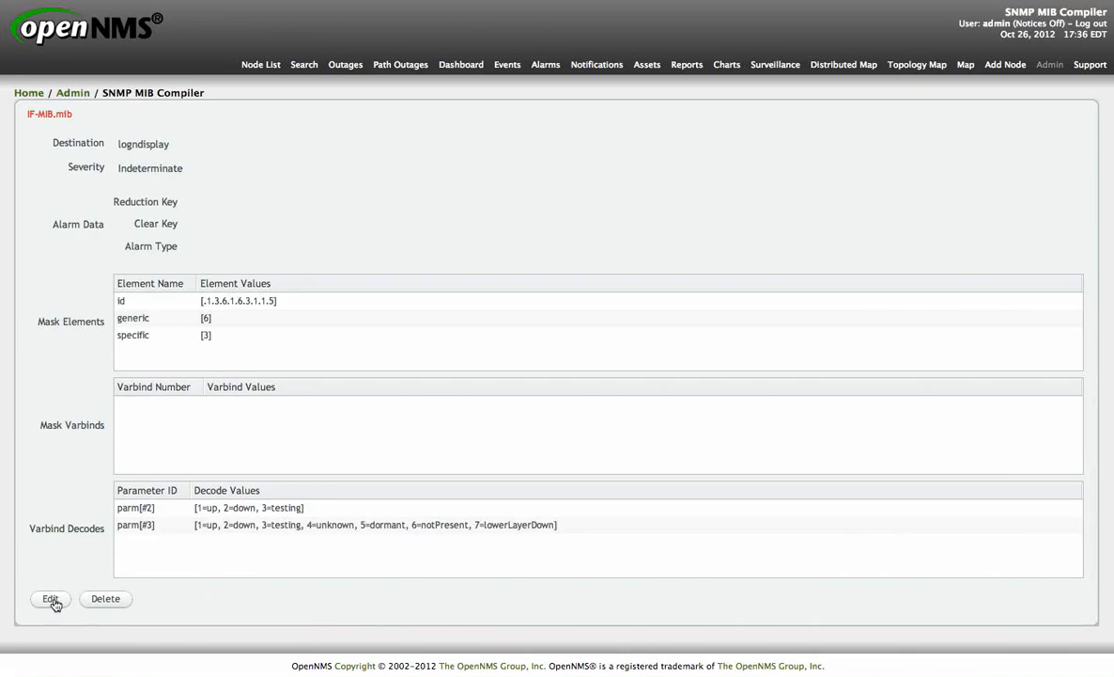
pyautogui.scroll(6, 64, 415)
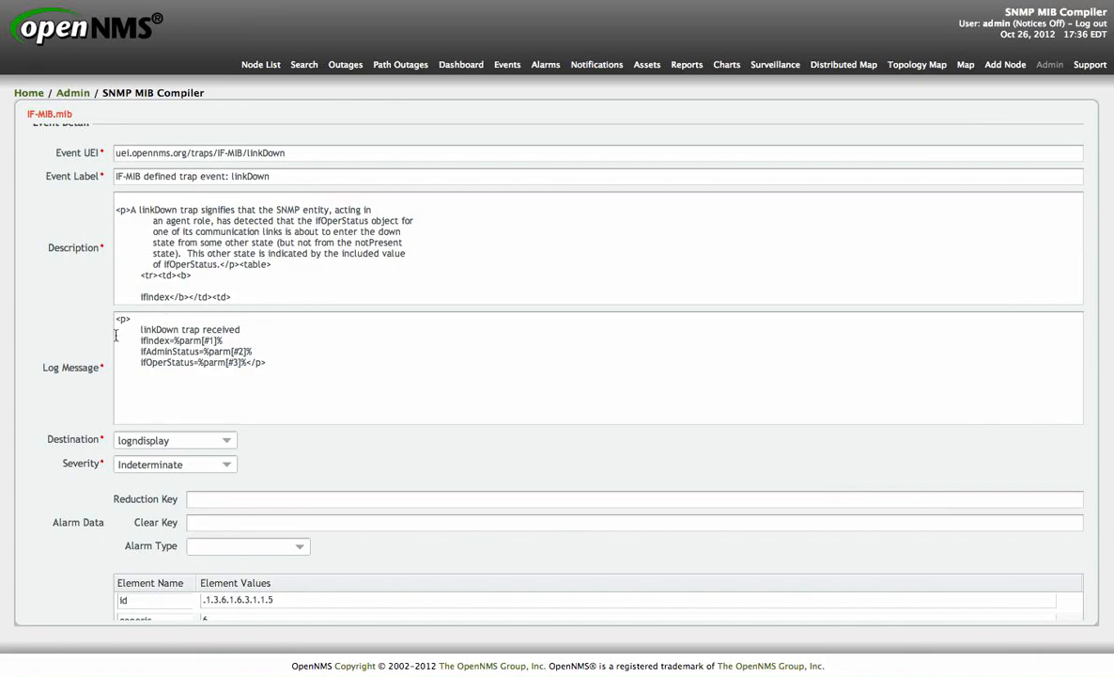
pyautogui.scroll(-2, 93, 319)
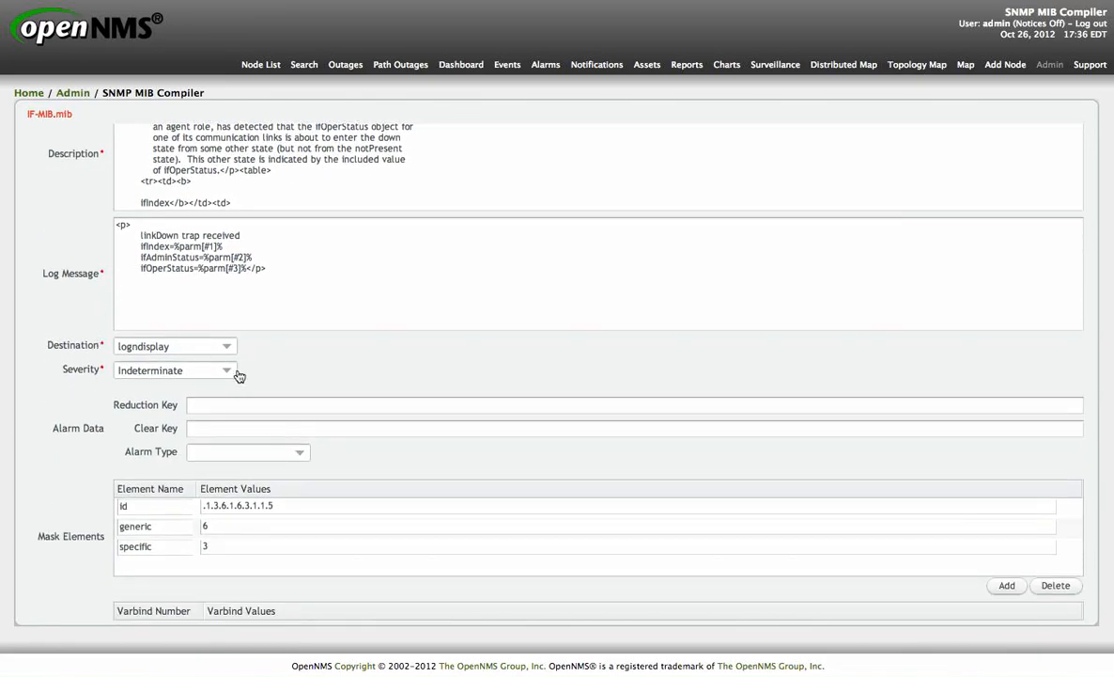
pyautogui.click(229, 370)
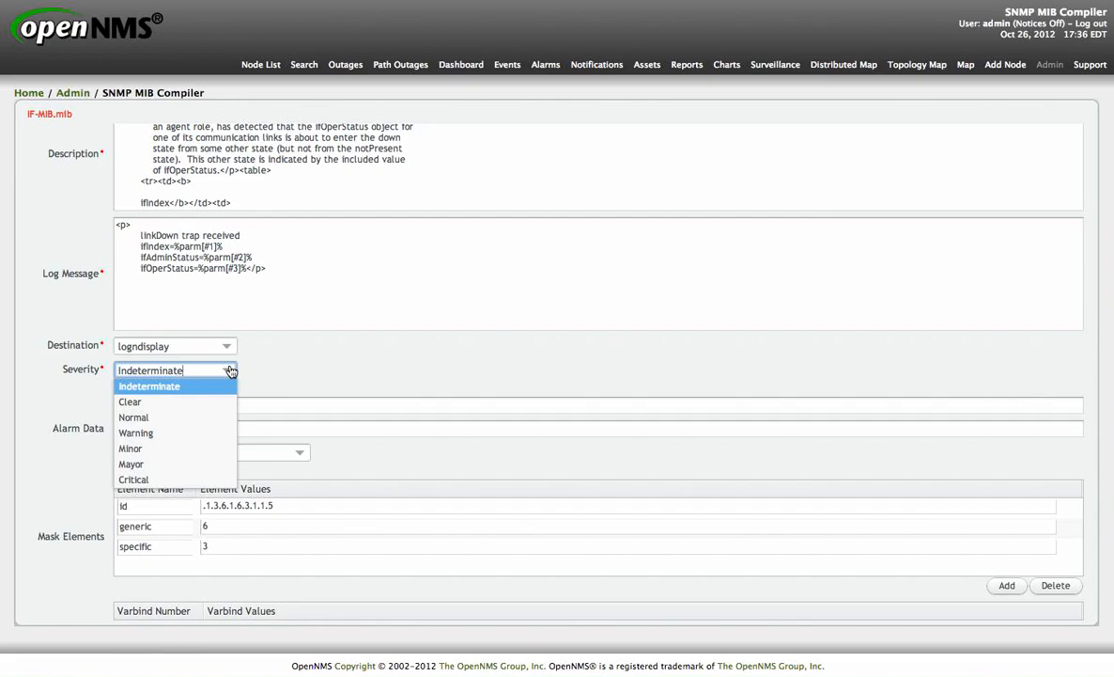
pyautogui.click(186, 464)
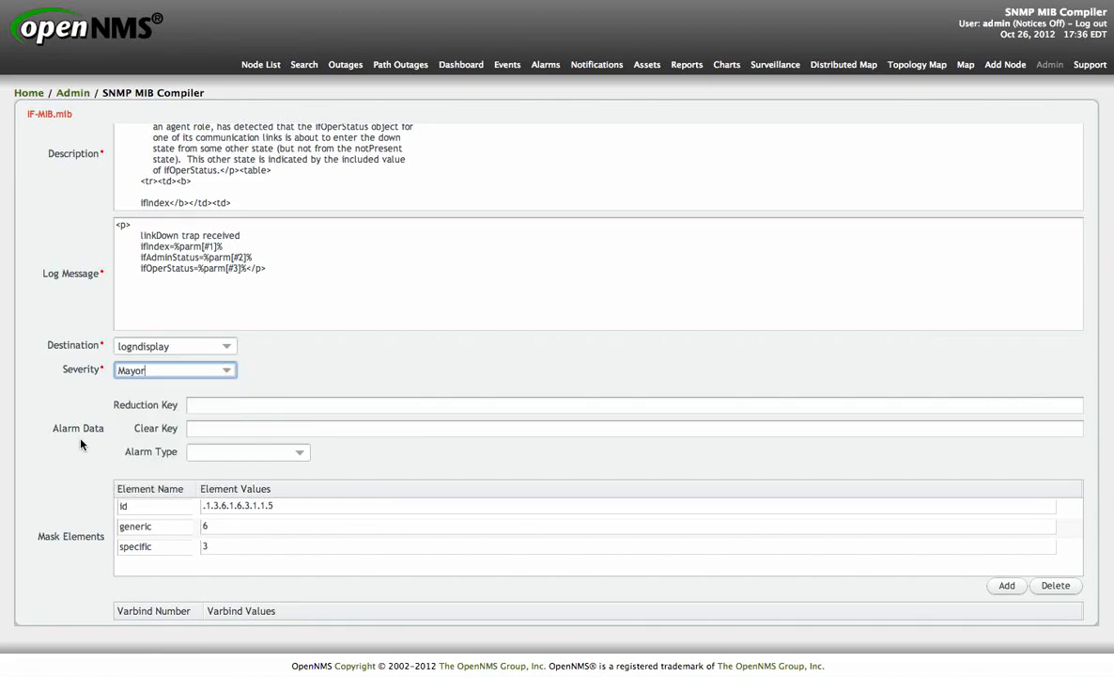
pyautogui.scroll(-10, 81, 444)
pyautogui.click(63, 600)
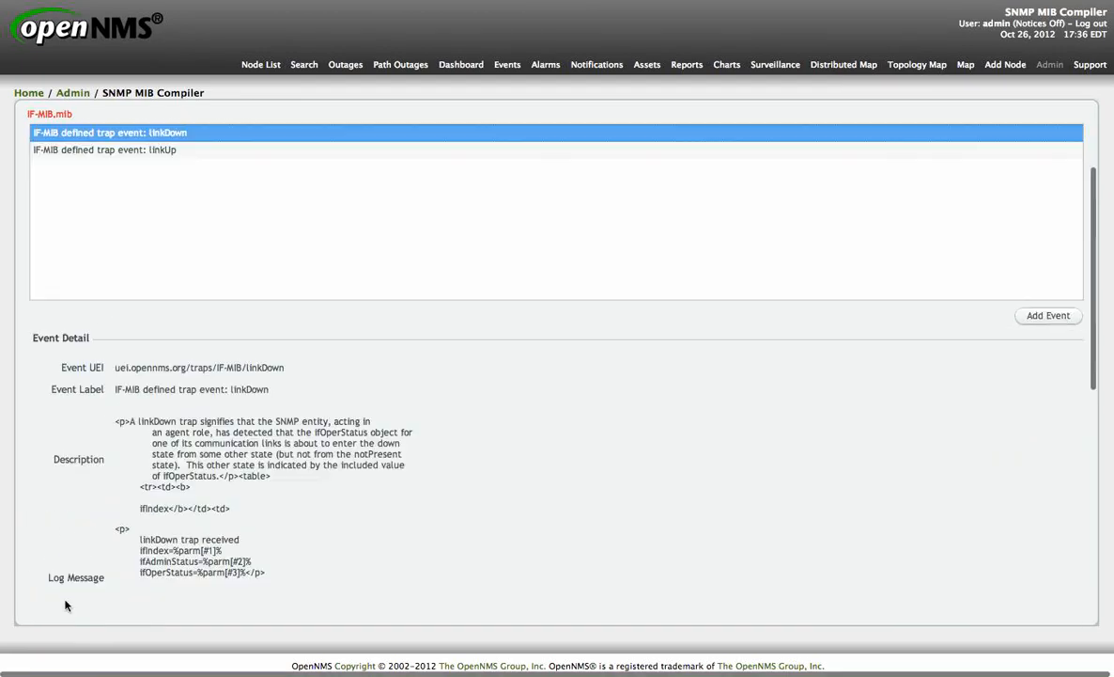
# Step: Edit the generated linkUp event, setting its severity to Normal, and save it
pyautogui.click(151, 151)
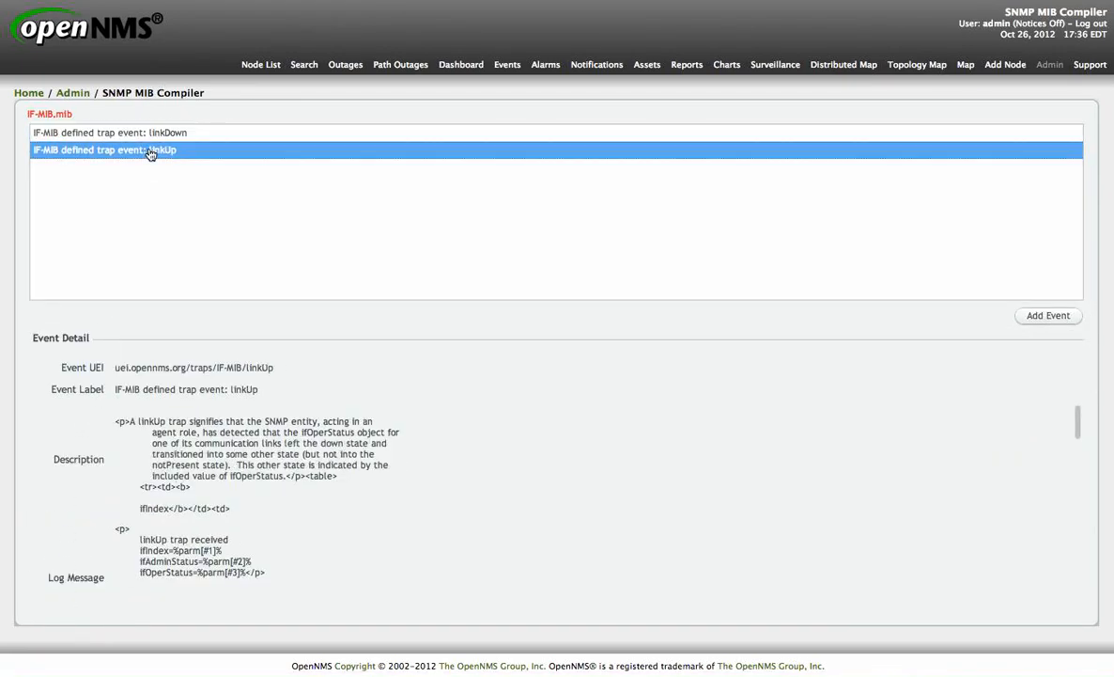
pyautogui.scroll(-10, 80, 393)
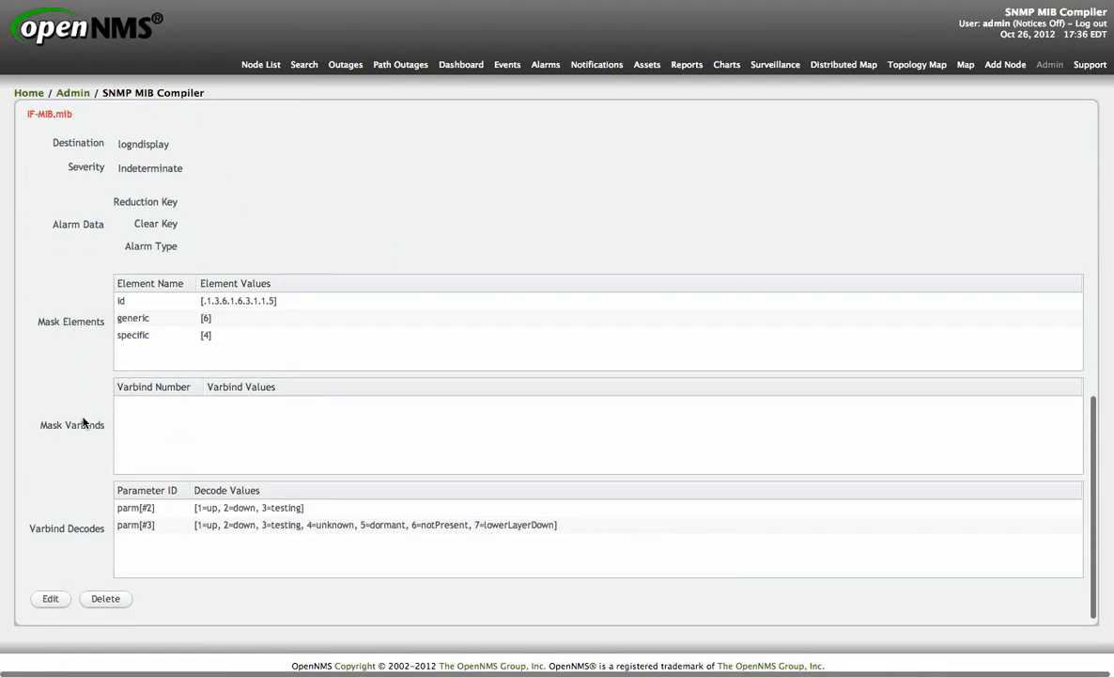
pyautogui.click(52, 599)
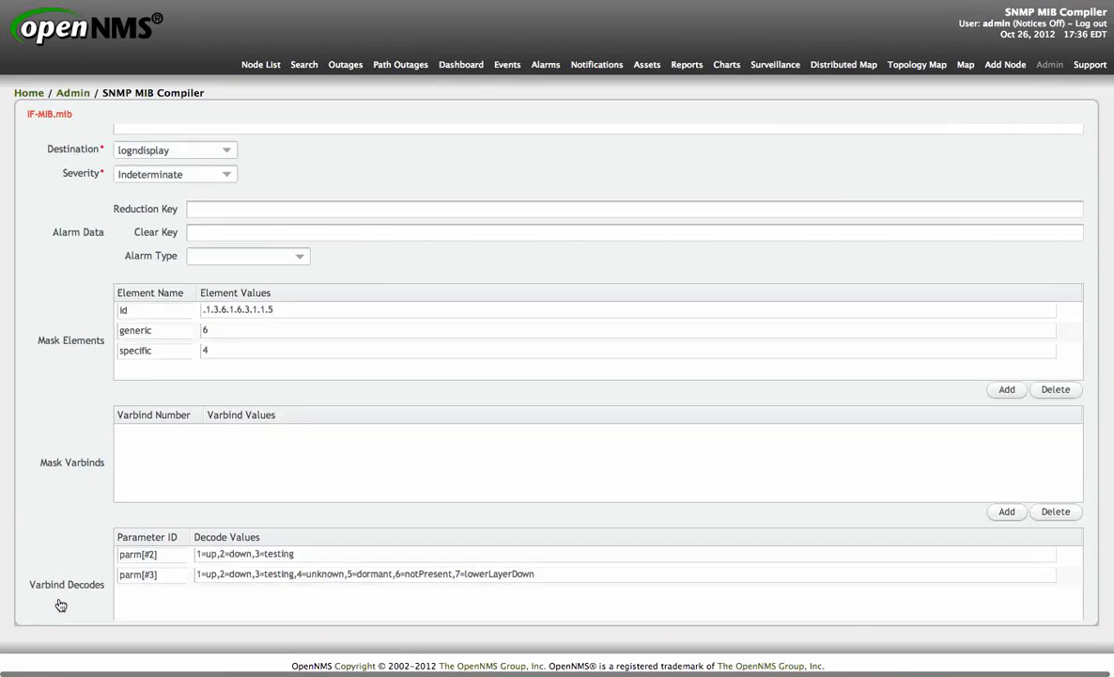
pyautogui.click(231, 177)
pyautogui.click(188, 224)
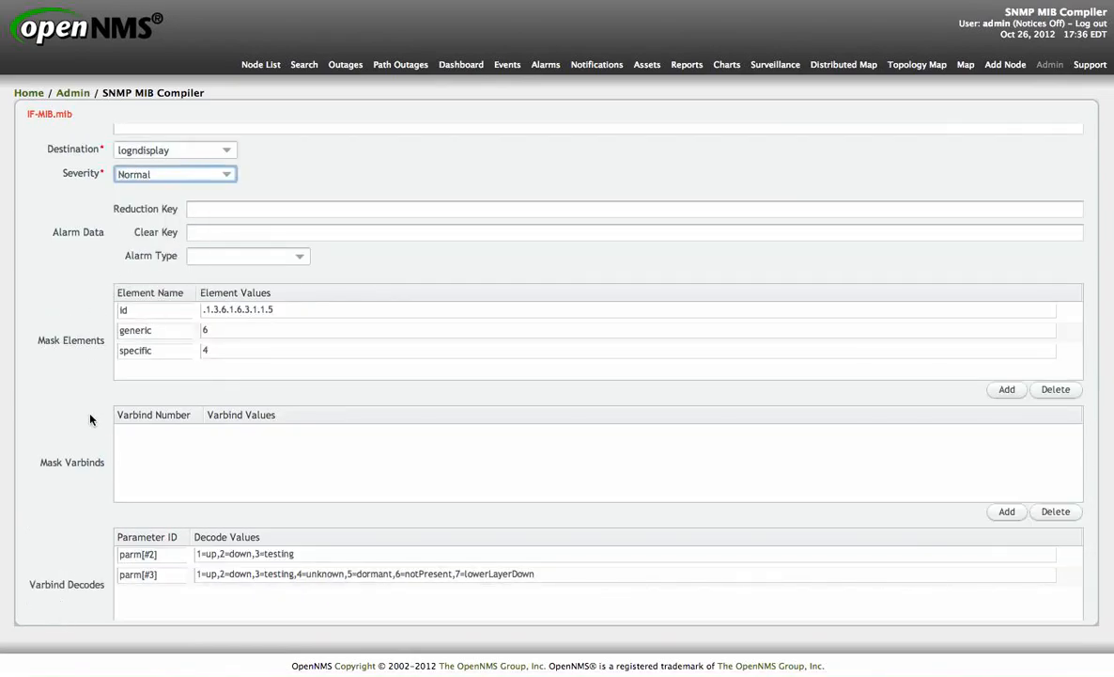
pyautogui.scroll(-2, 90, 420)
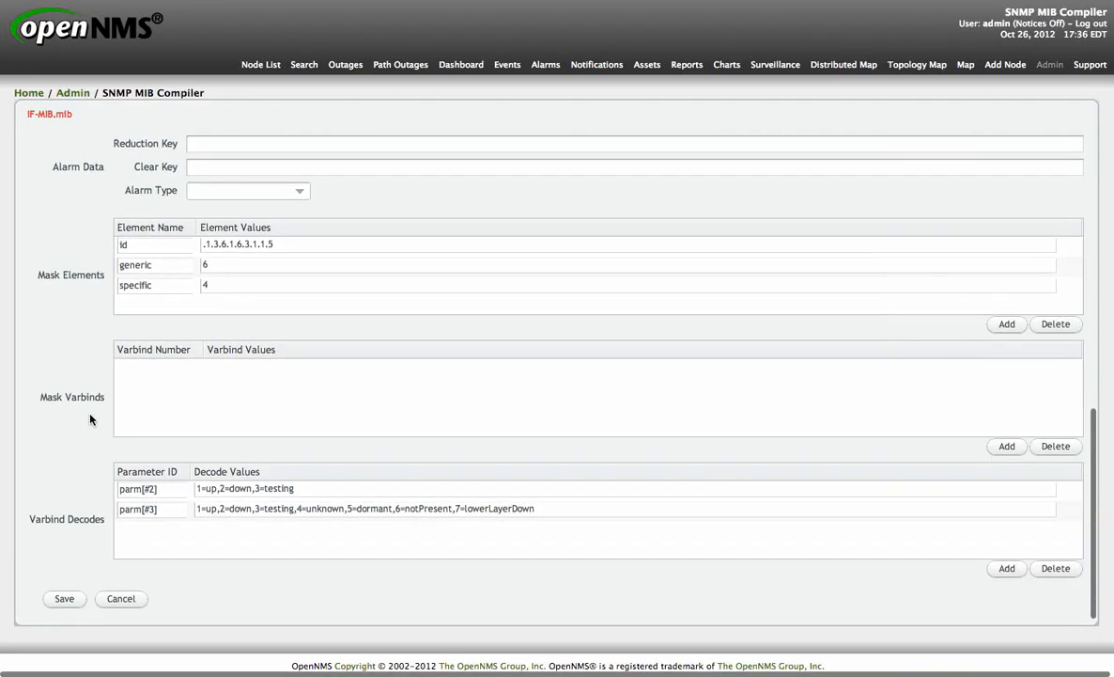
pyautogui.click(66, 599)
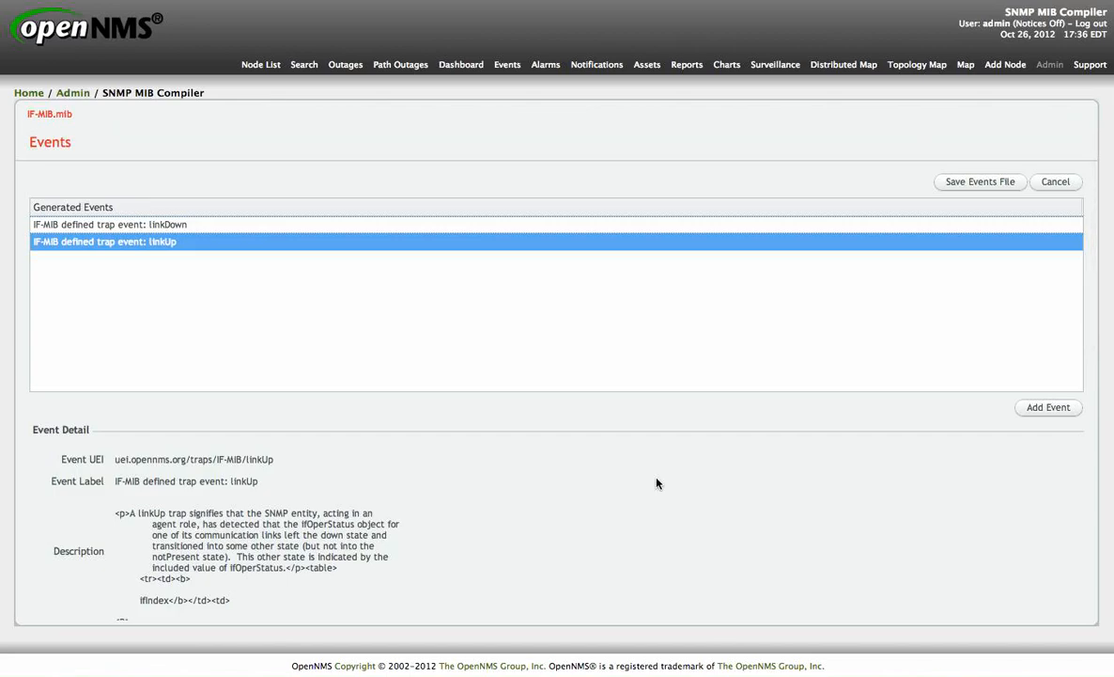
# Step: Save the events file and examine the console log entries about where the event XML was saved and referenced
pyautogui.click(990, 189)
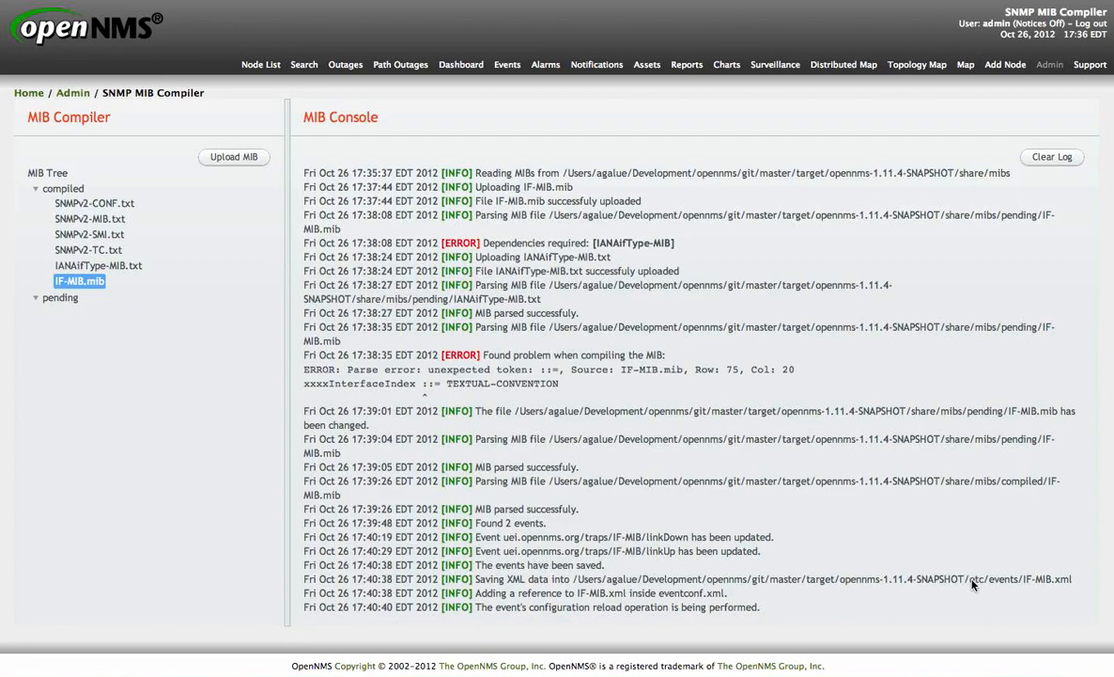
pyautogui.moveTo(971, 580); pyautogui.dragTo(1079, 580)
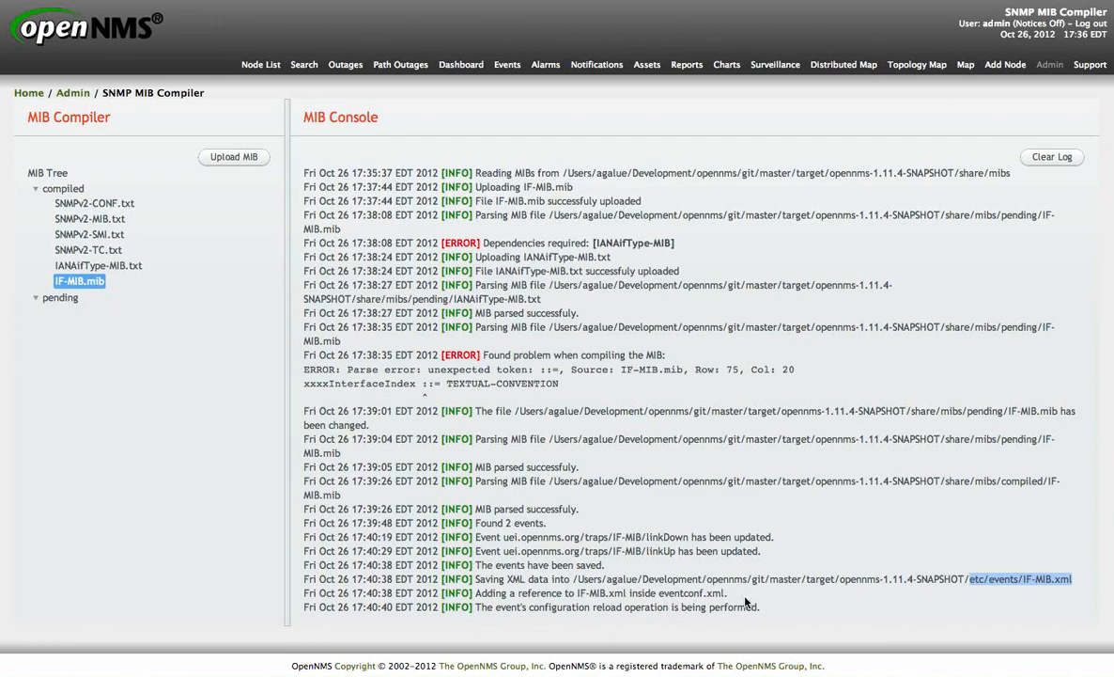
pyautogui.click(659, 594)
pyautogui.moveTo(660, 594); pyautogui.dragTo(730, 594)
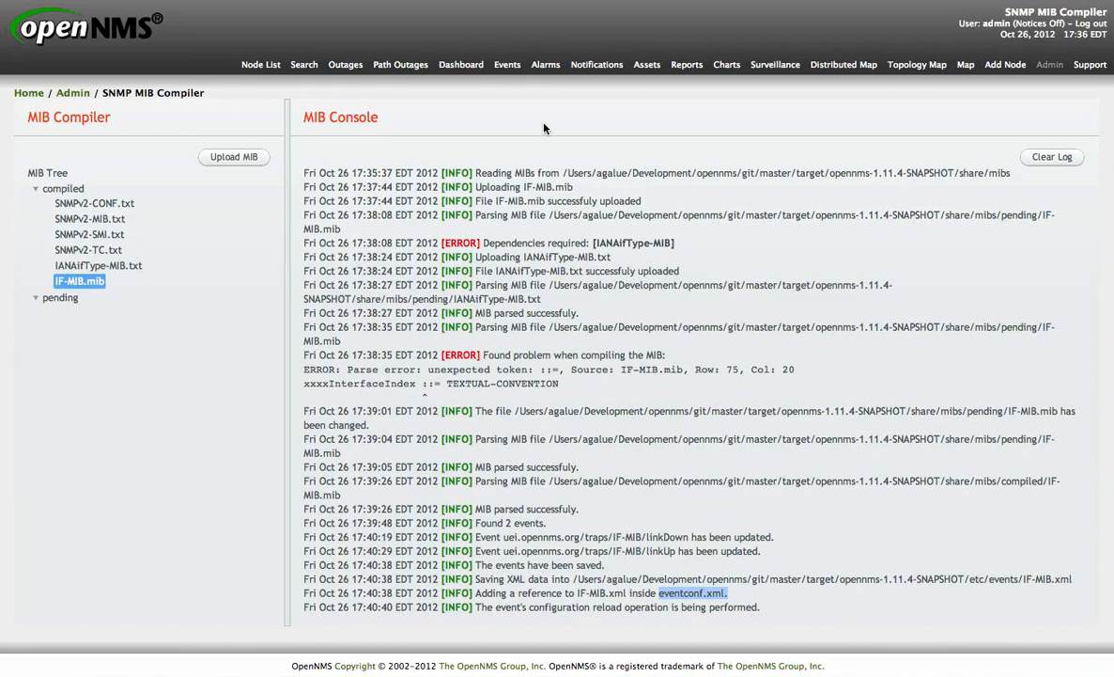
# Step: Open the list of all events to review the recent event entries
pyautogui.click(508, 66)
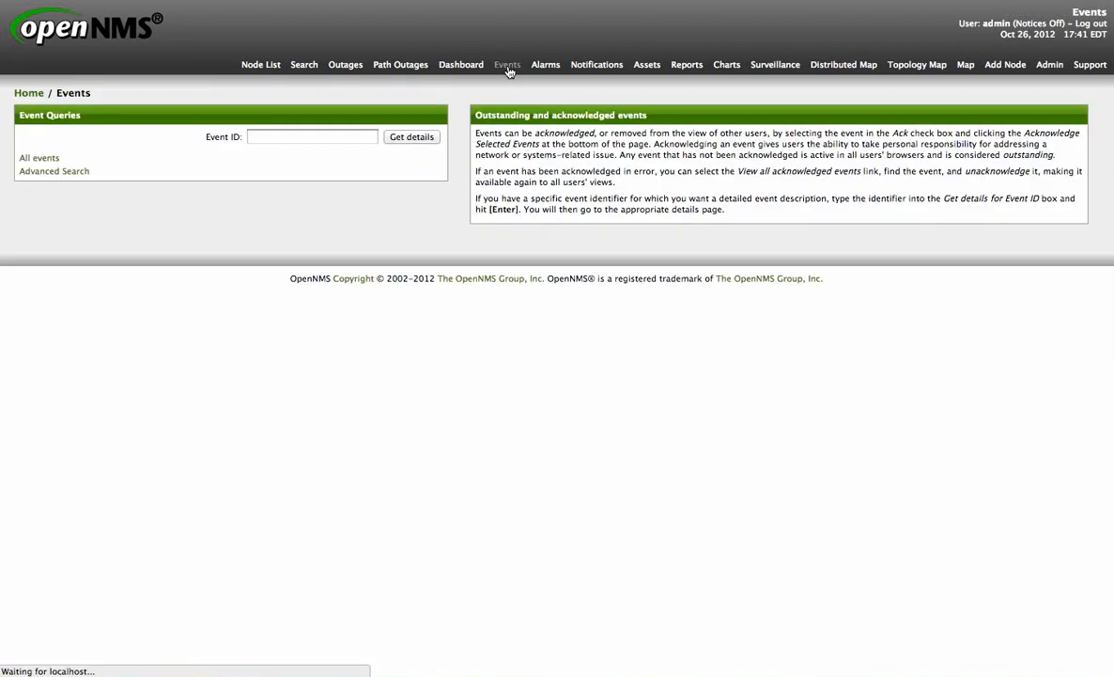
pyautogui.click(44, 159)
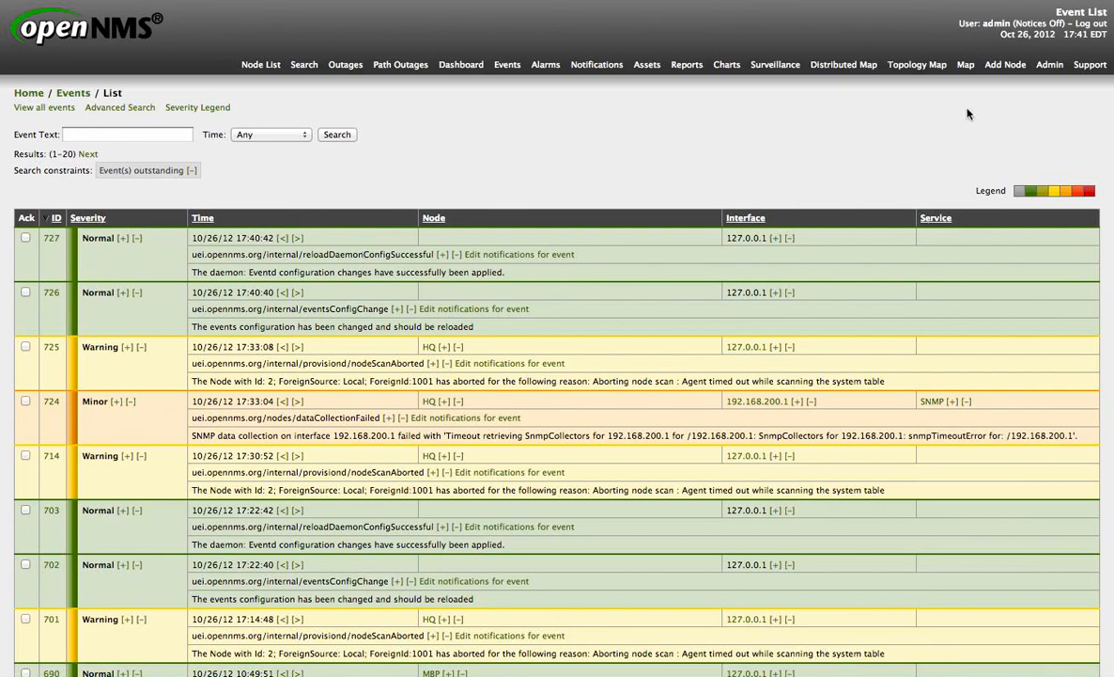
# Step: Return to the SNMP MIB Compiler and generate data collection from the compiled IF-MIB.mib
pyautogui.click(1049, 65)
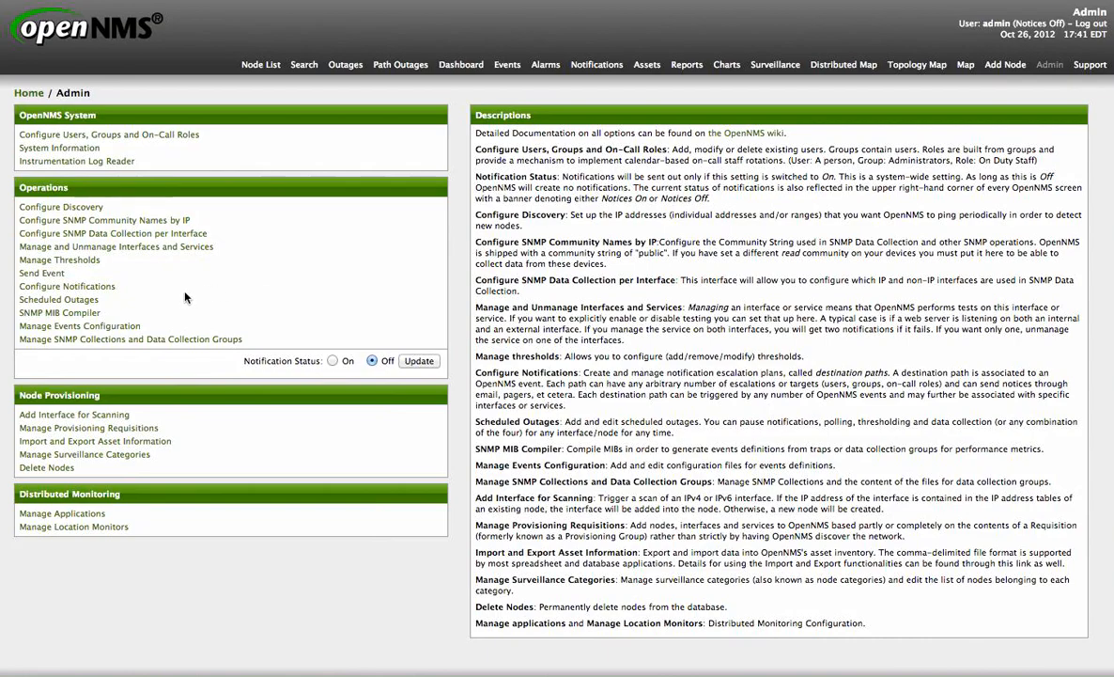
pyautogui.click(88, 313)
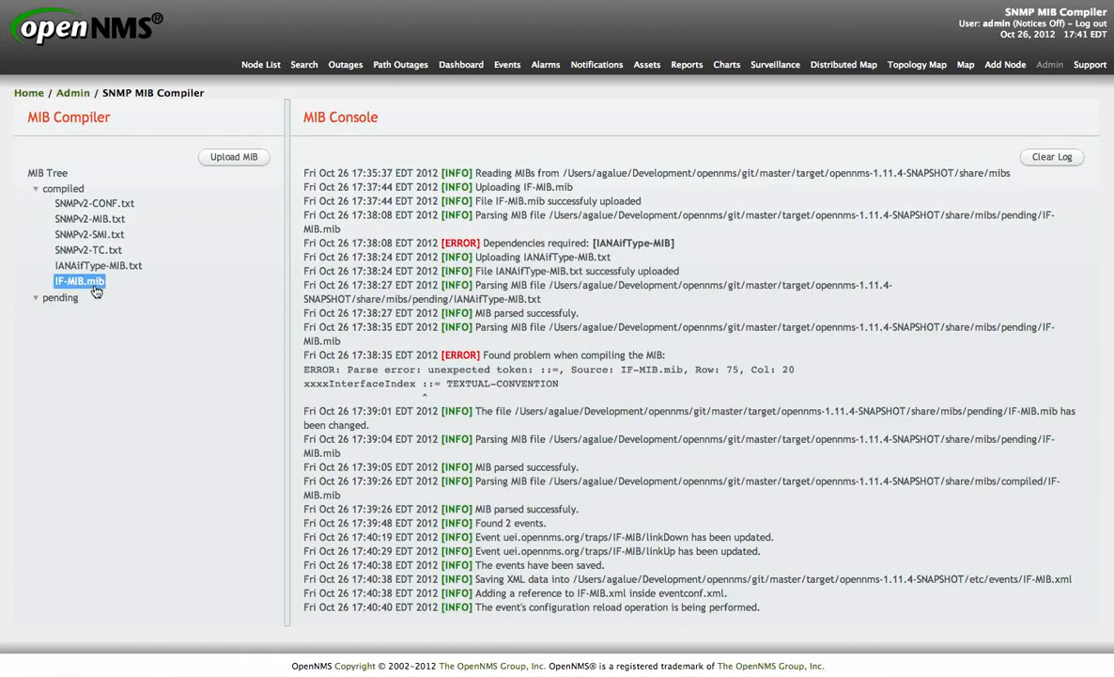
pyautogui.rightClick(96, 292)
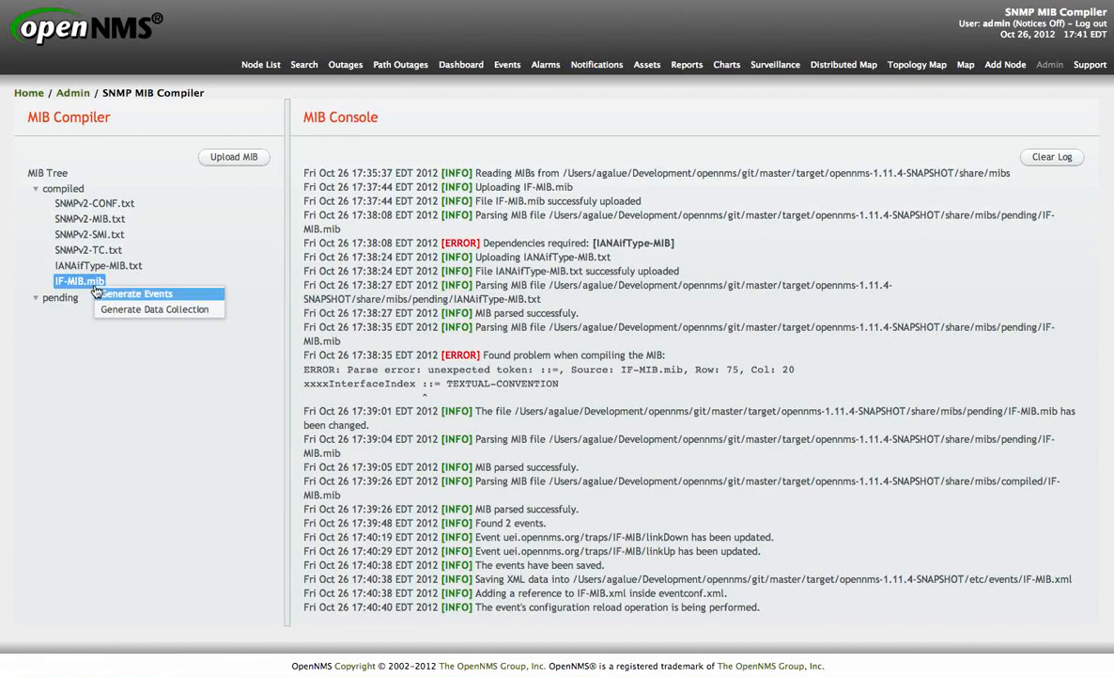
pyautogui.click(173, 311)
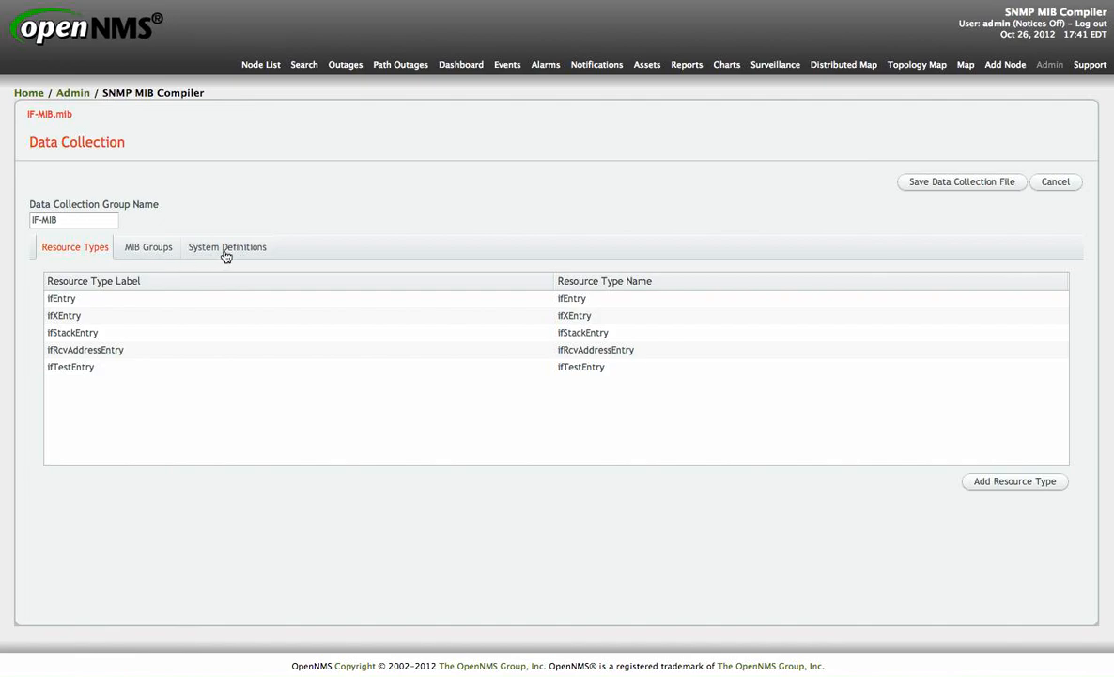
# Step: Inspect the generated resource types and their details
pyautogui.click(91, 300)
pyautogui.scroll(-3, 28, 356)
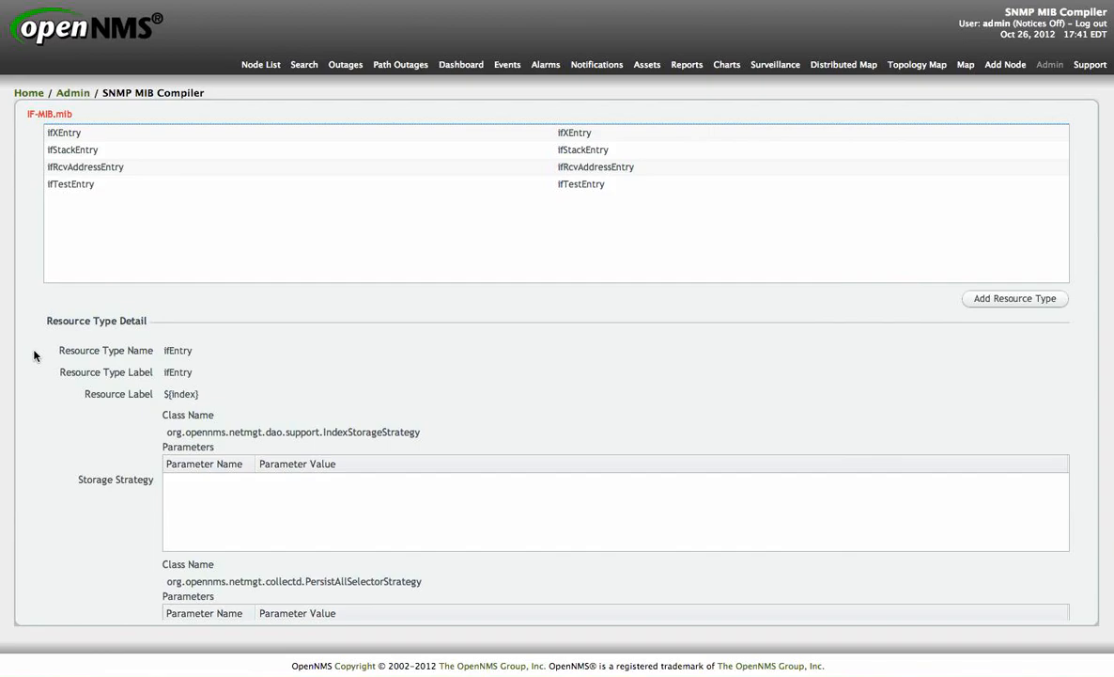
pyautogui.click(90, 149)
pyautogui.click(98, 168)
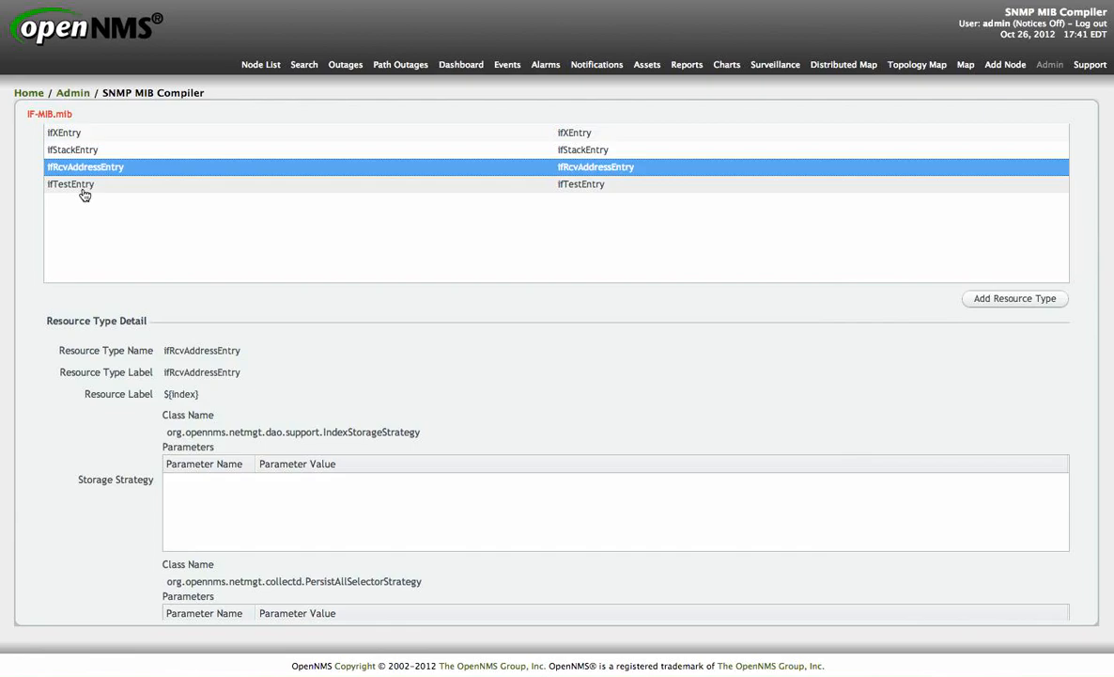
pyautogui.click(82, 185)
pyautogui.scroll(3, 81, 341)
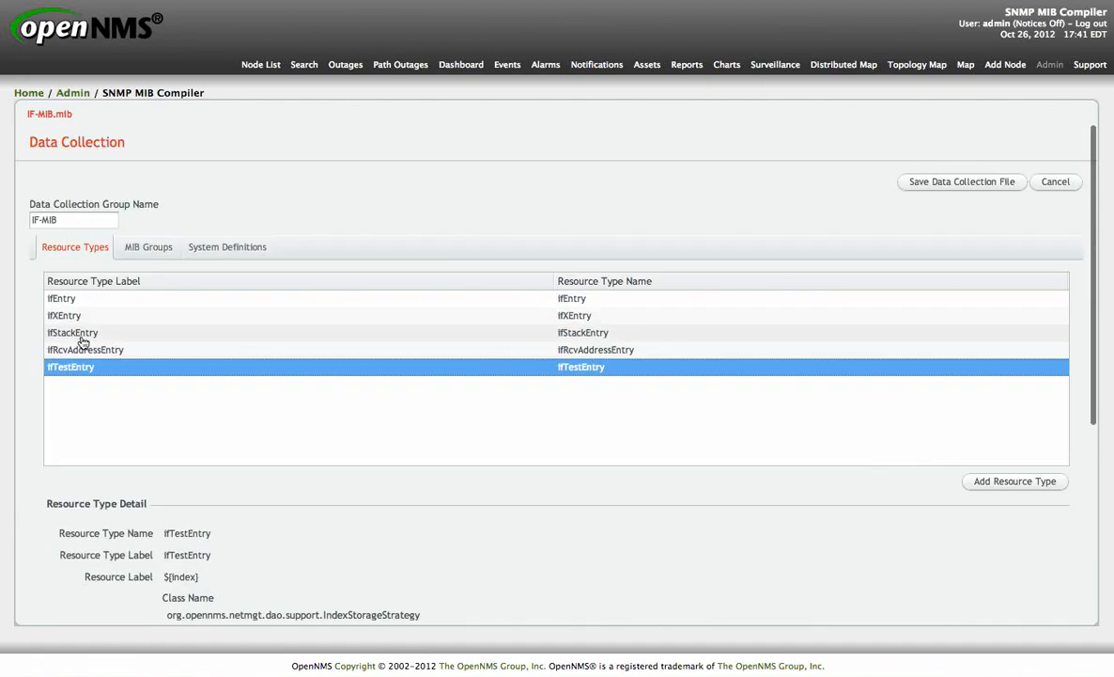
# Step: Inspect the generated MIB groups and the ifTable group's MIB objects
pyautogui.click(149, 249)
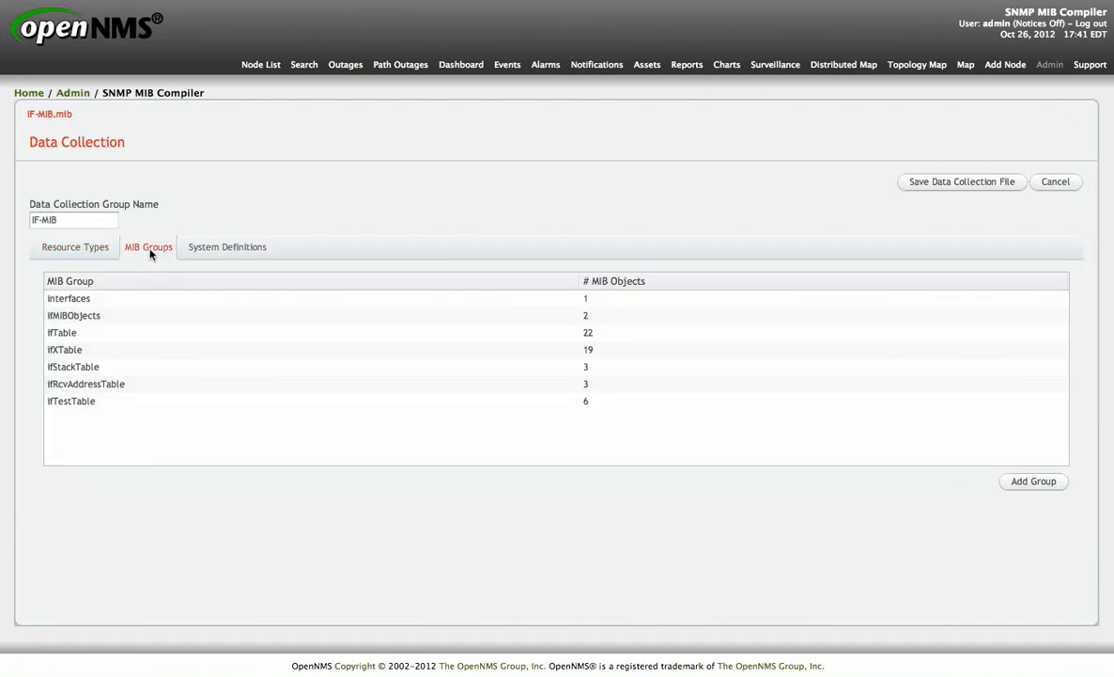
pyautogui.click(98, 332)
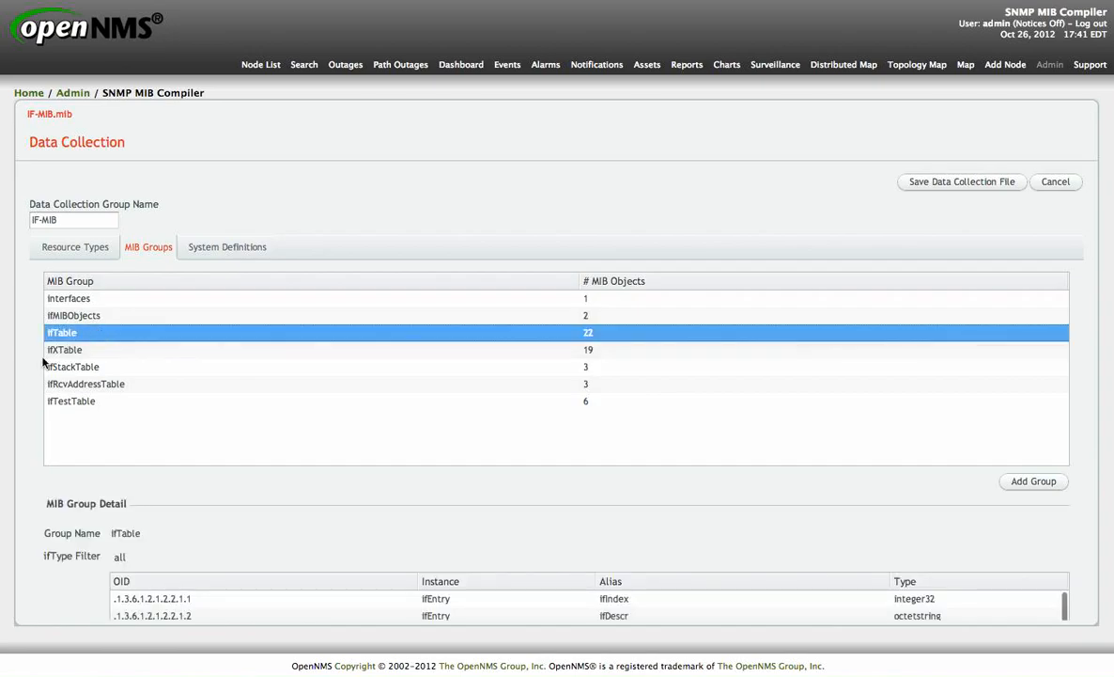
pyautogui.scroll(-3, 38, 364)
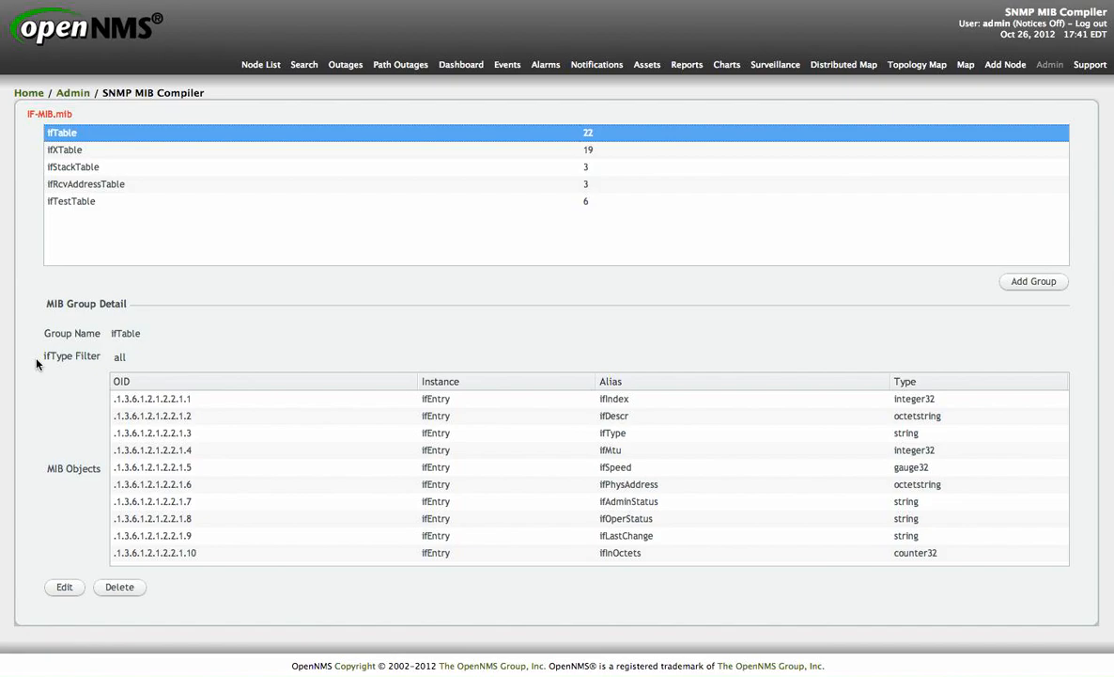
pyautogui.scroll(-4, 279, 462)
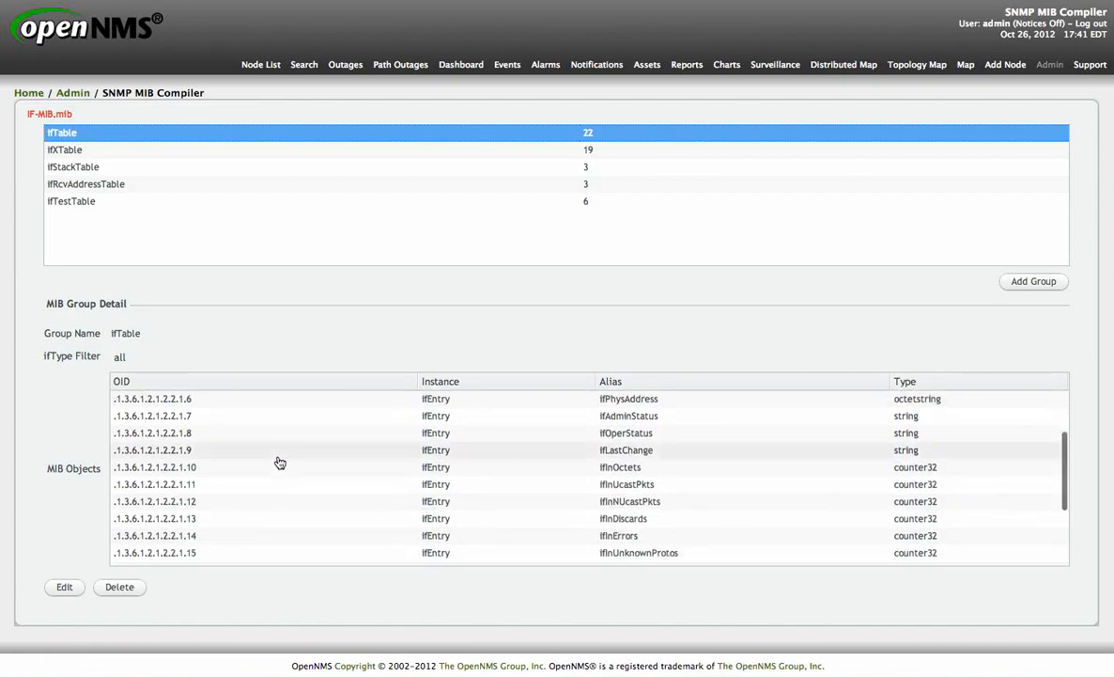
pyautogui.scroll(5, 279, 462)
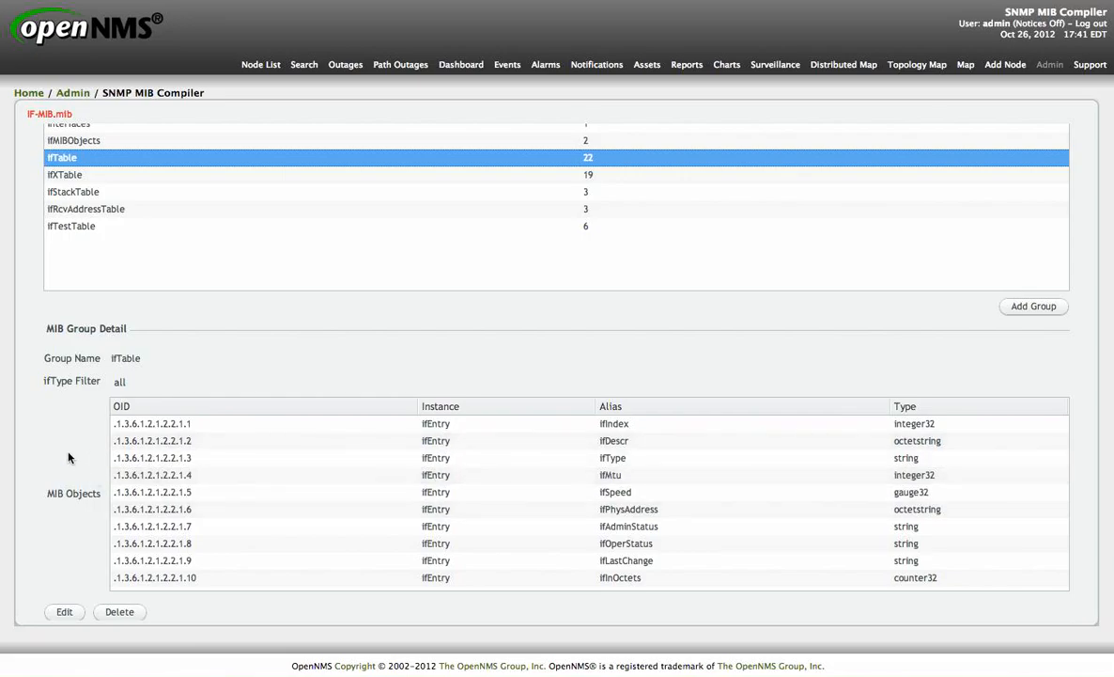
pyautogui.scroll(-1, 68, 458)
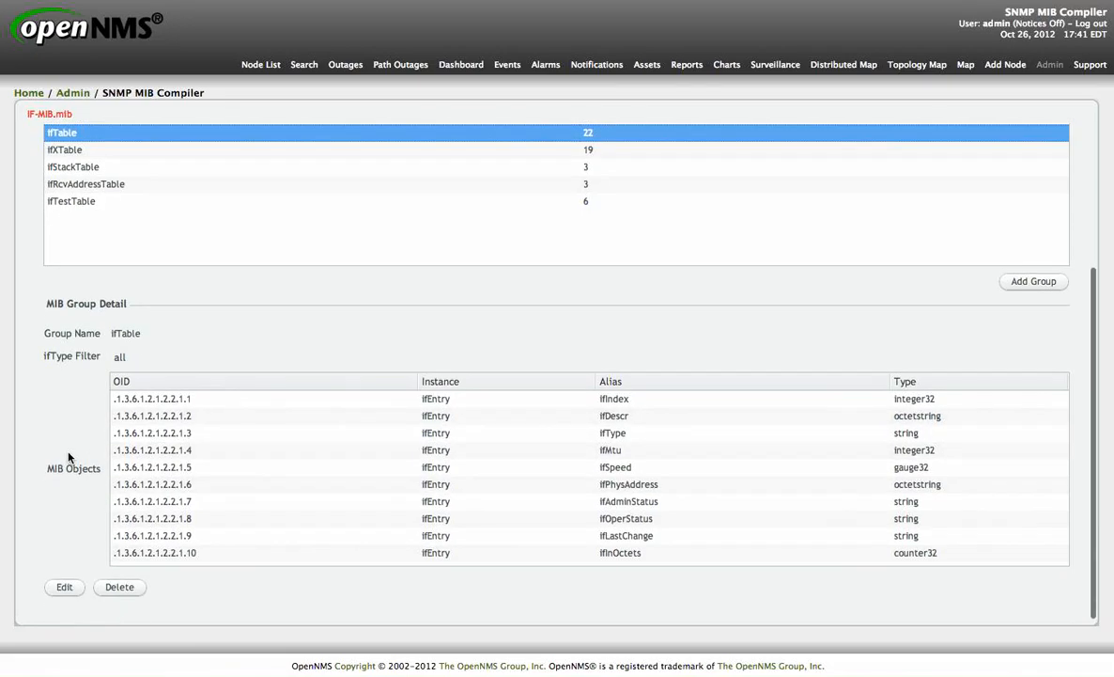
# Step: Edit the ifTable MIB group, setting the ifSpeed object's type to string, and save it
pyautogui.click(69, 589)
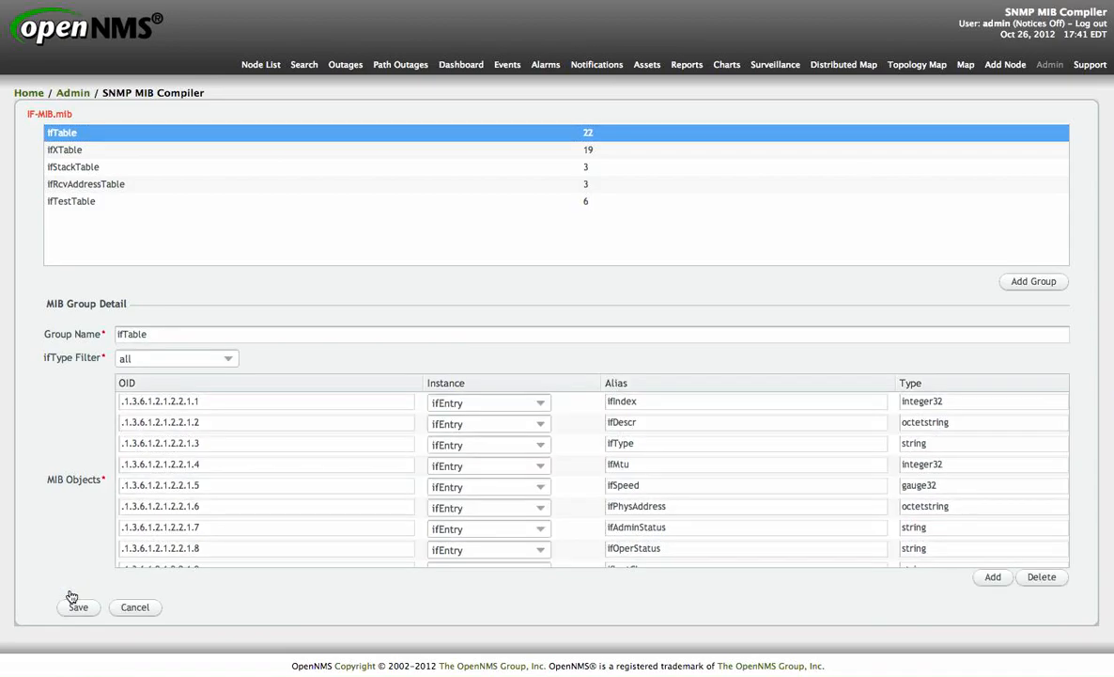
pyautogui.click(336, 421)
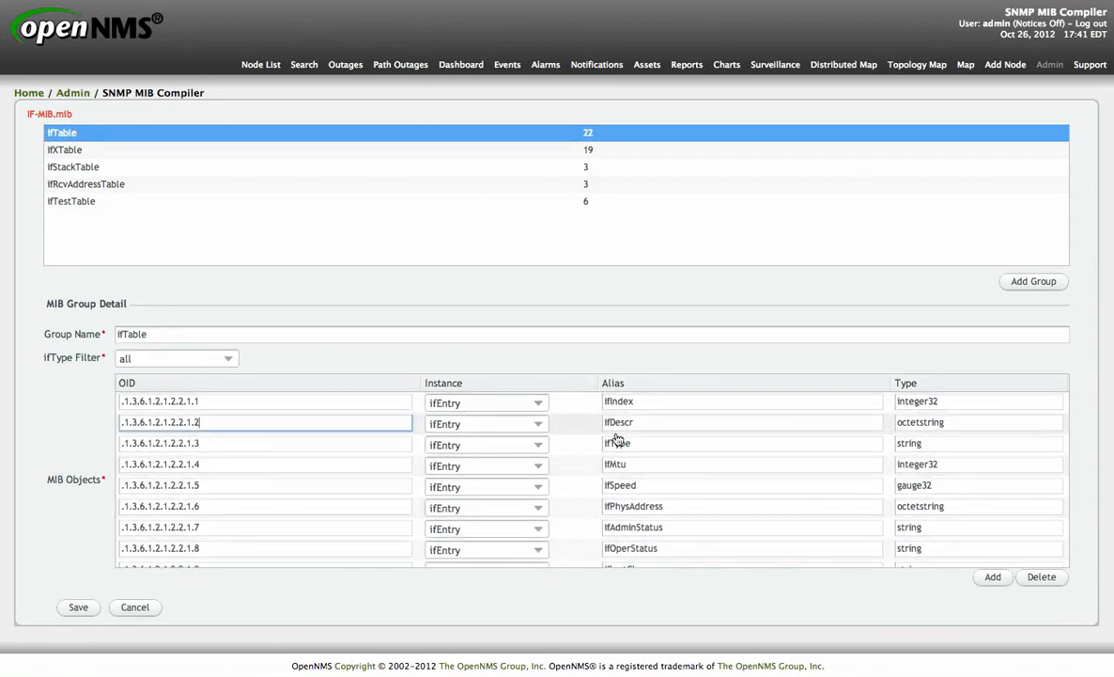
pyautogui.click(671, 423)
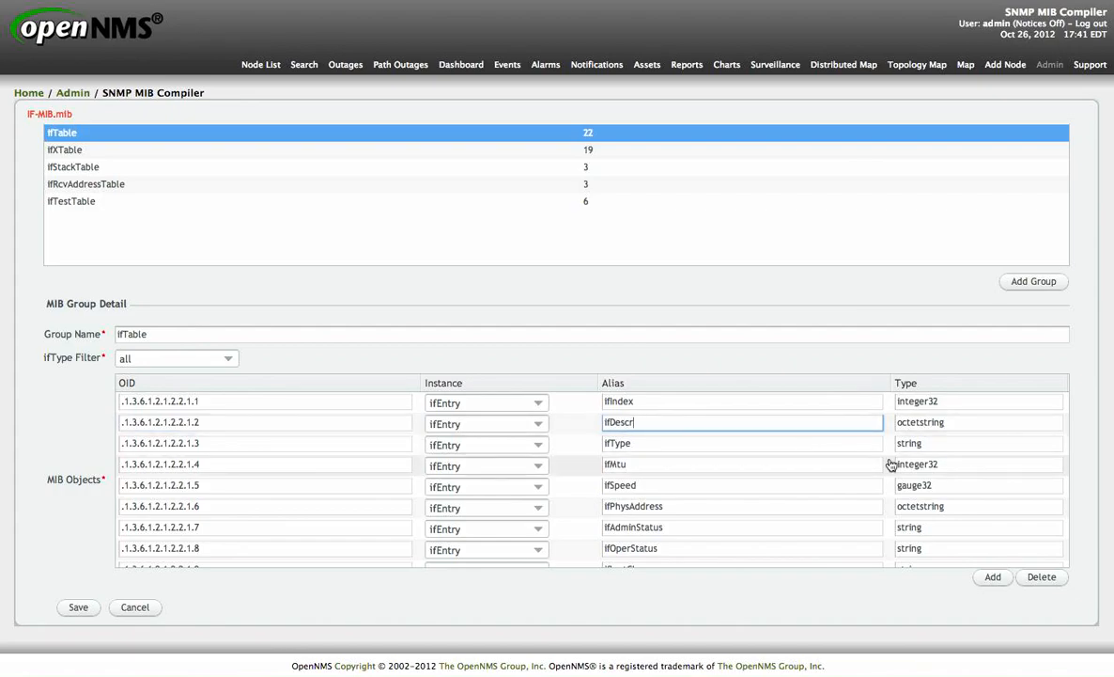
pyautogui.doubleClick(921, 485)
pyautogui.write('string')
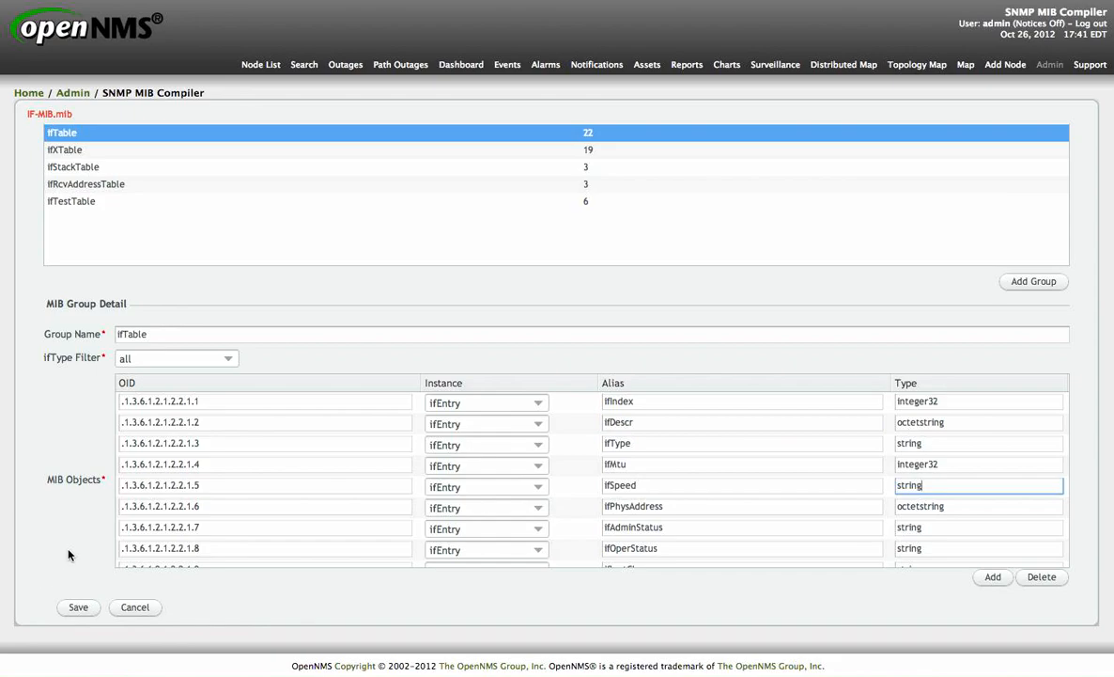
pyautogui.scroll(-1, 67, 554)
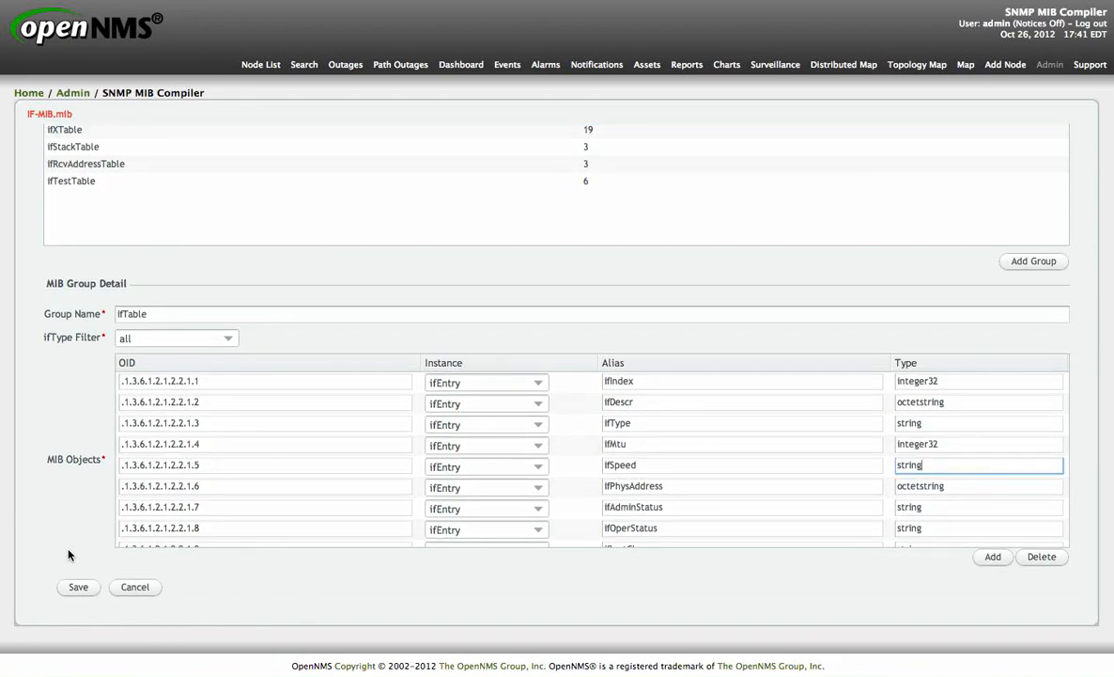
pyautogui.click(75, 588)
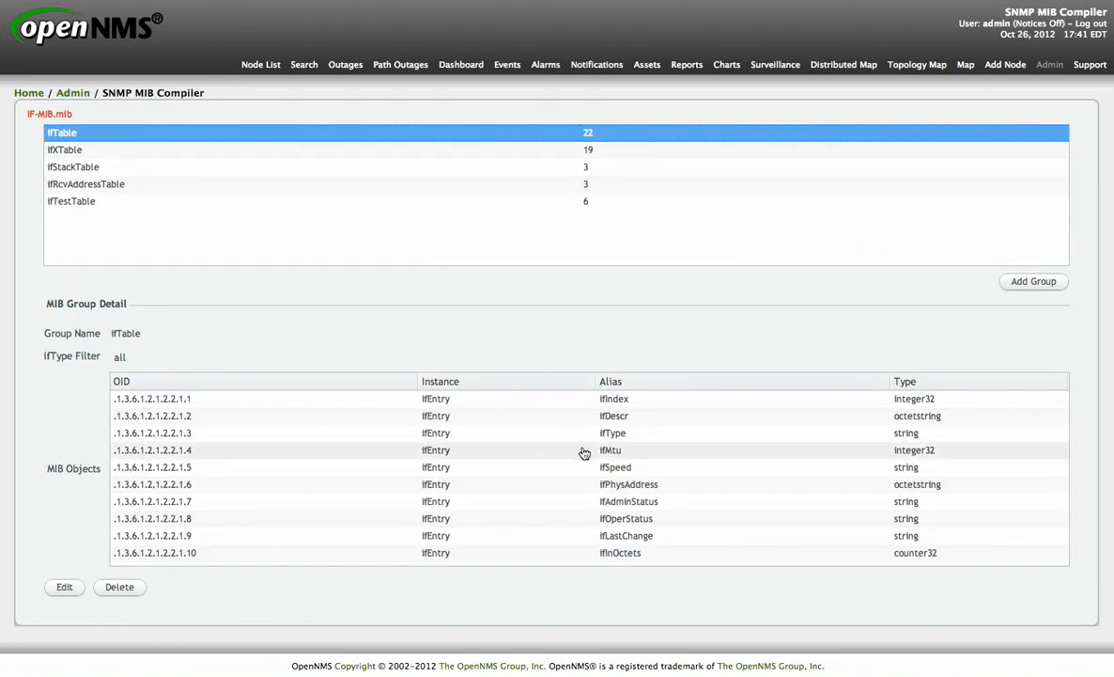
# Step: Add a new system definition with the group name Sample
pyautogui.scroll(5, 584, 454)
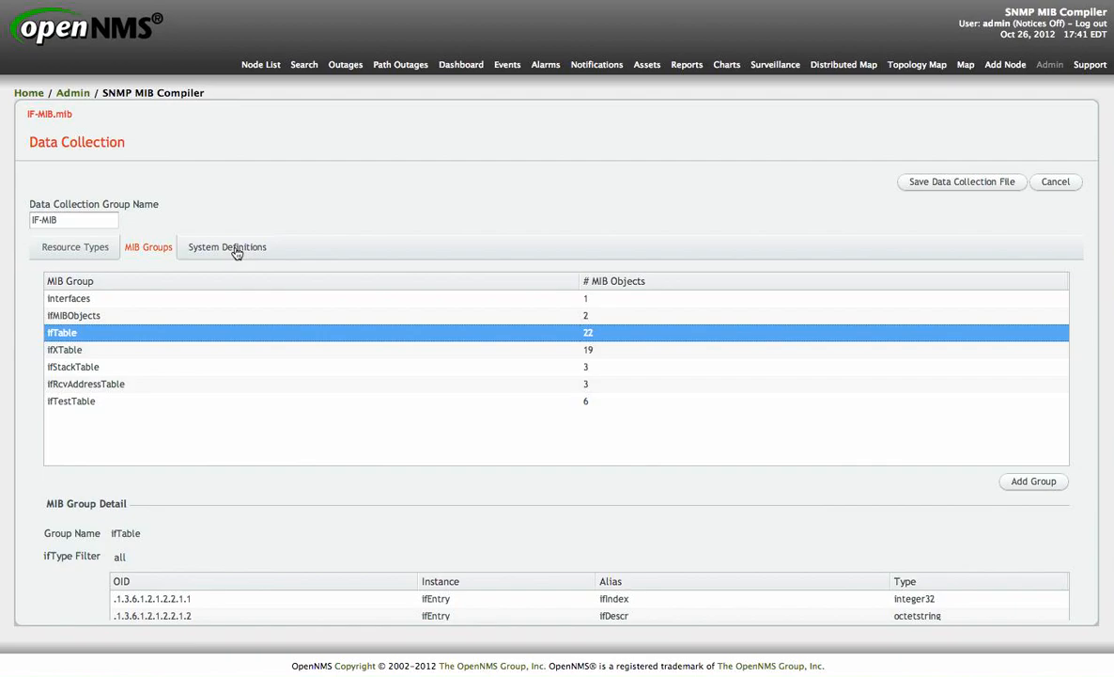
pyautogui.click(236, 251)
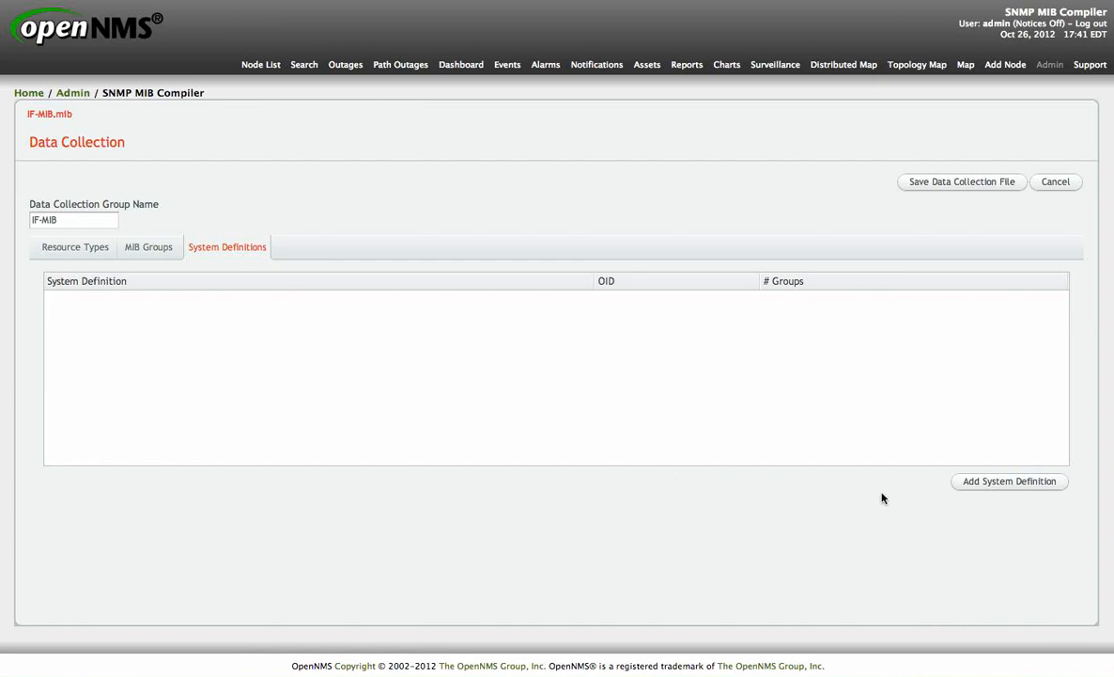
pyautogui.click(1011, 483)
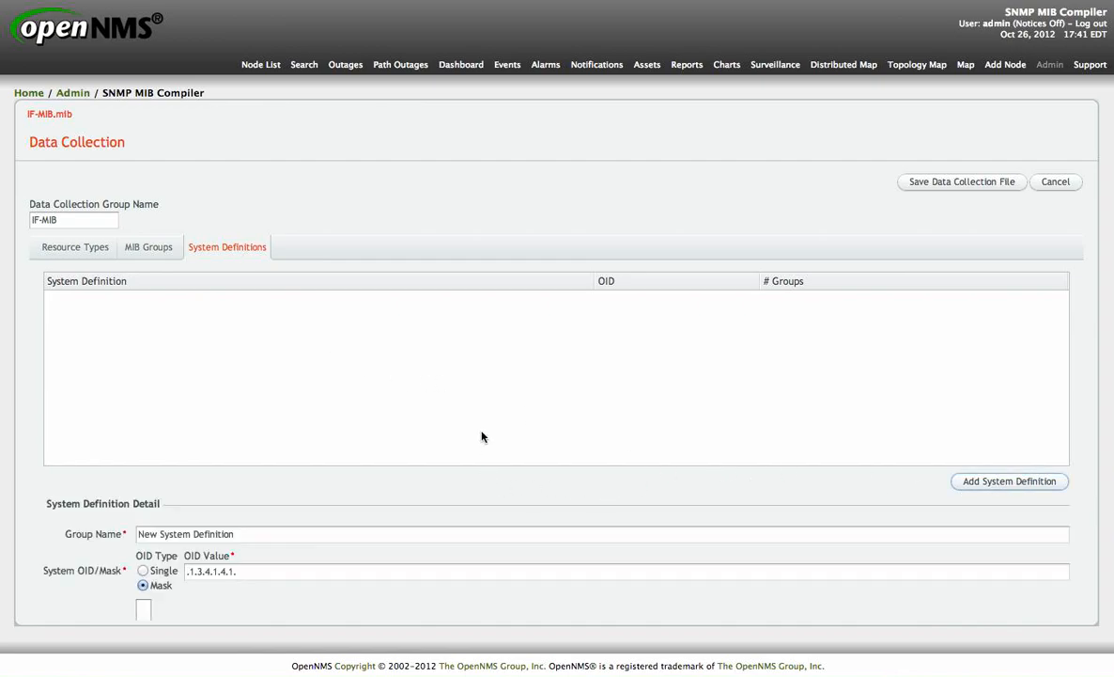
pyautogui.scroll(-3, 476, 489)
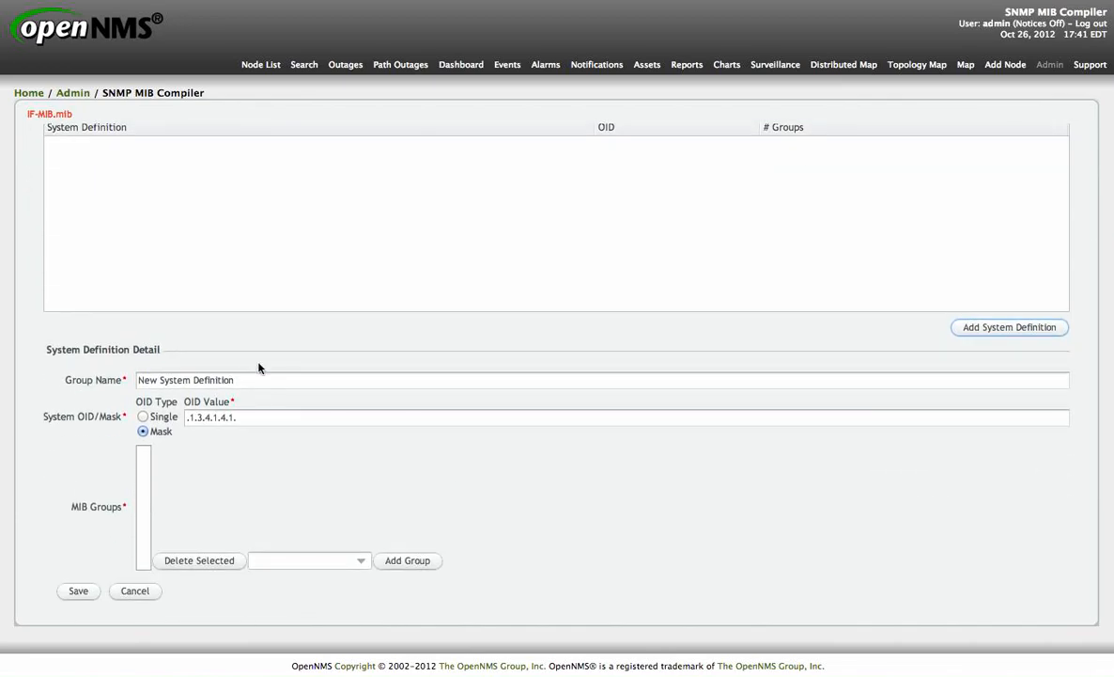
pyautogui.moveTo(250, 378); pyautogui.dragTo(72, 373)
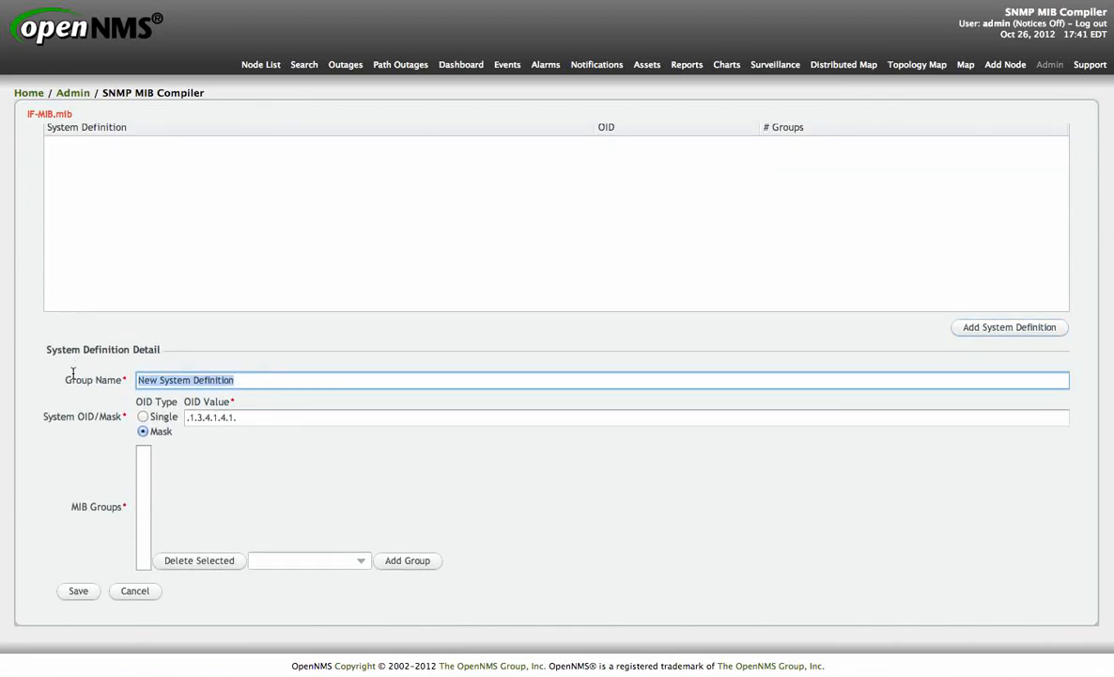
pyautogui.write('Sample')
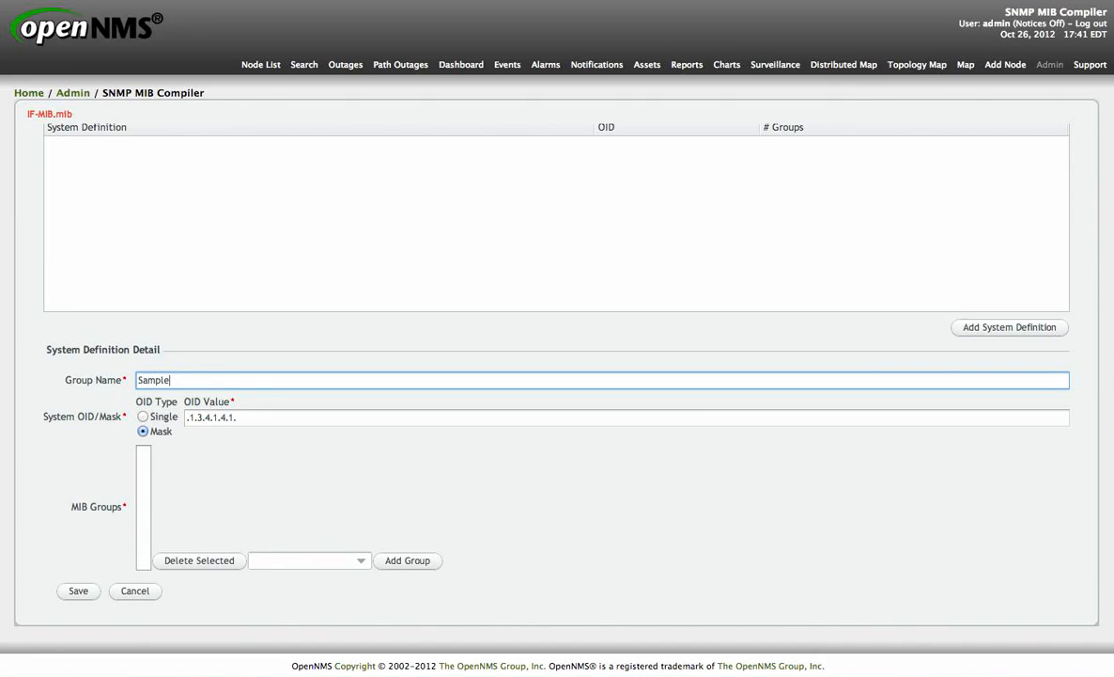
pyautogui.click(143, 416)
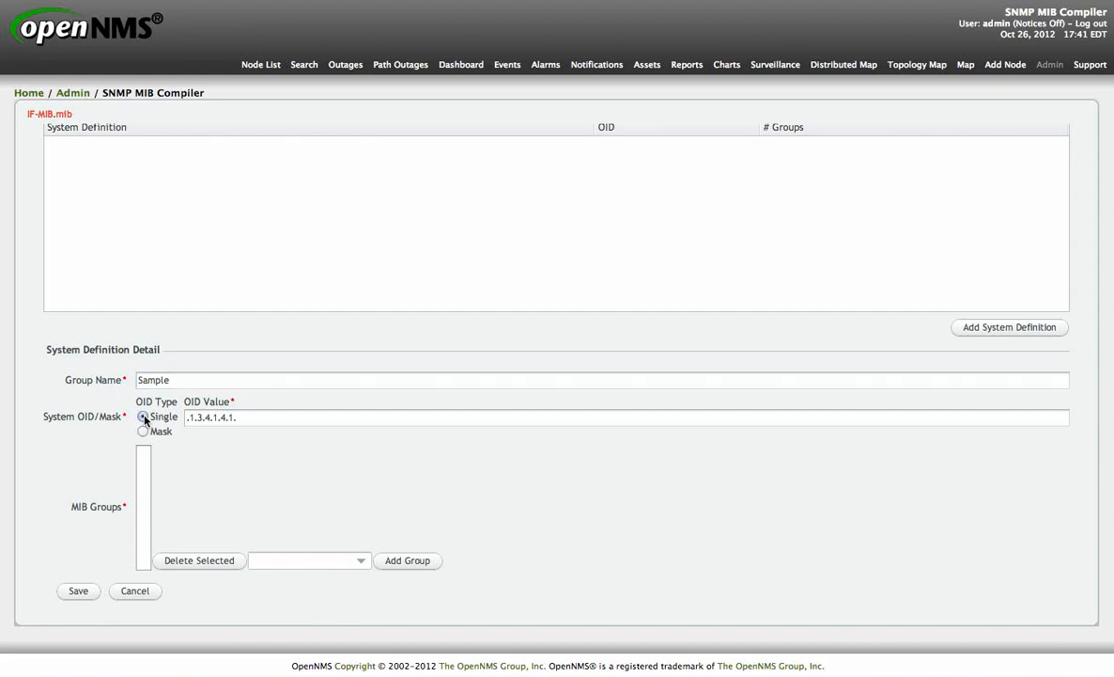
pyautogui.click(287, 419)
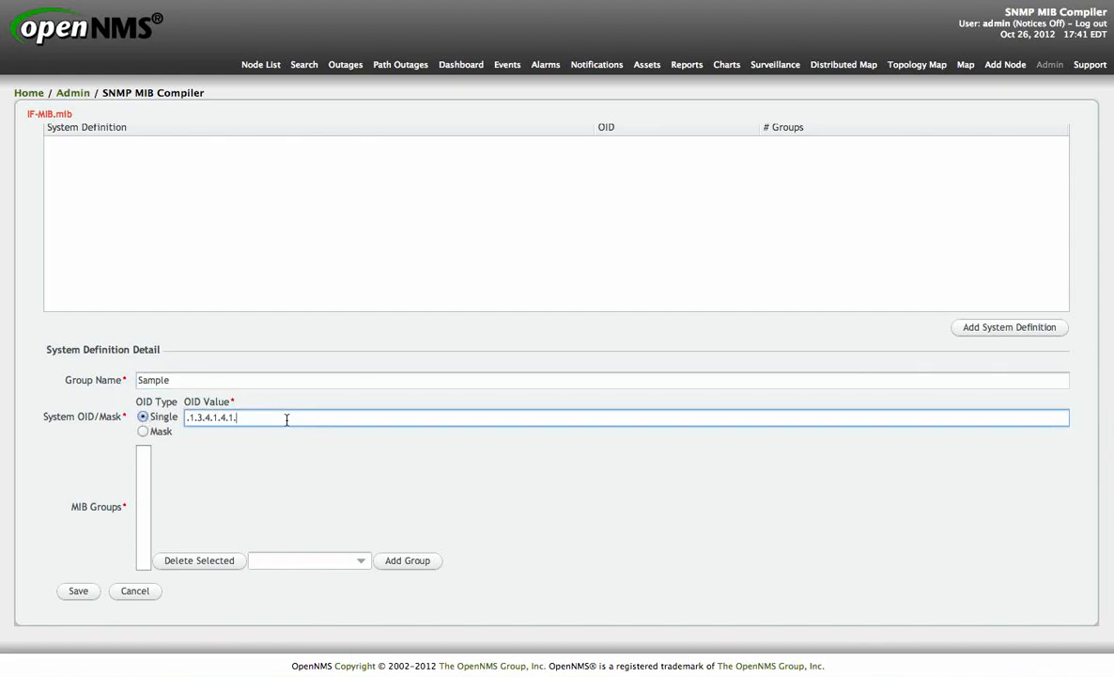
pyautogui.click(143, 431)
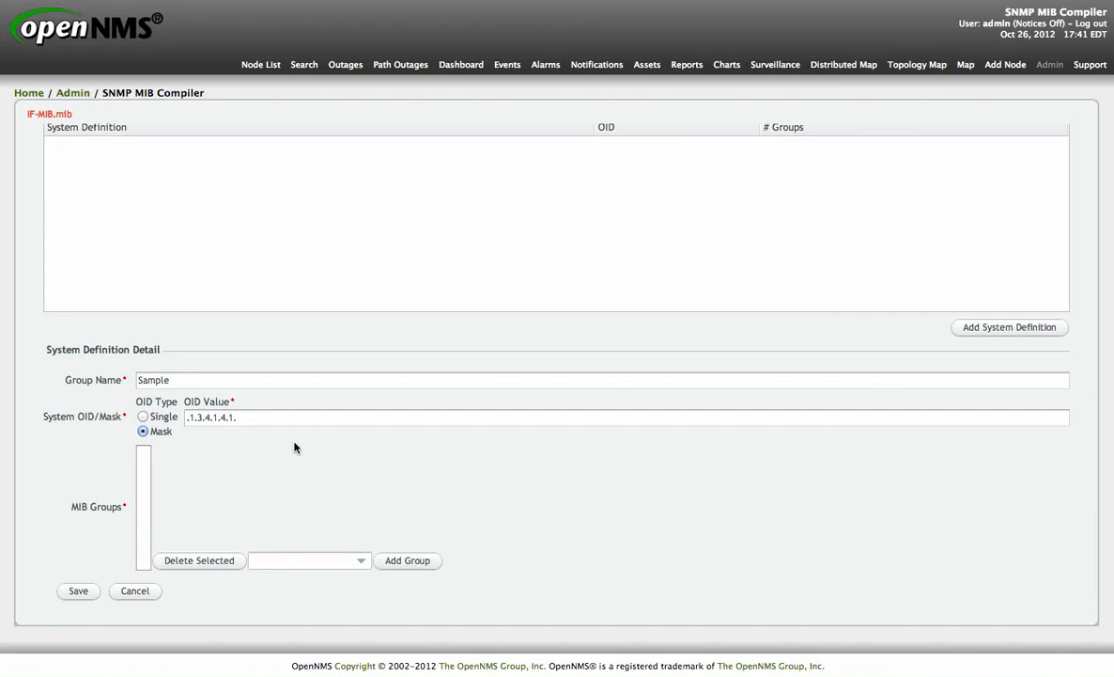
pyautogui.click(251, 418)
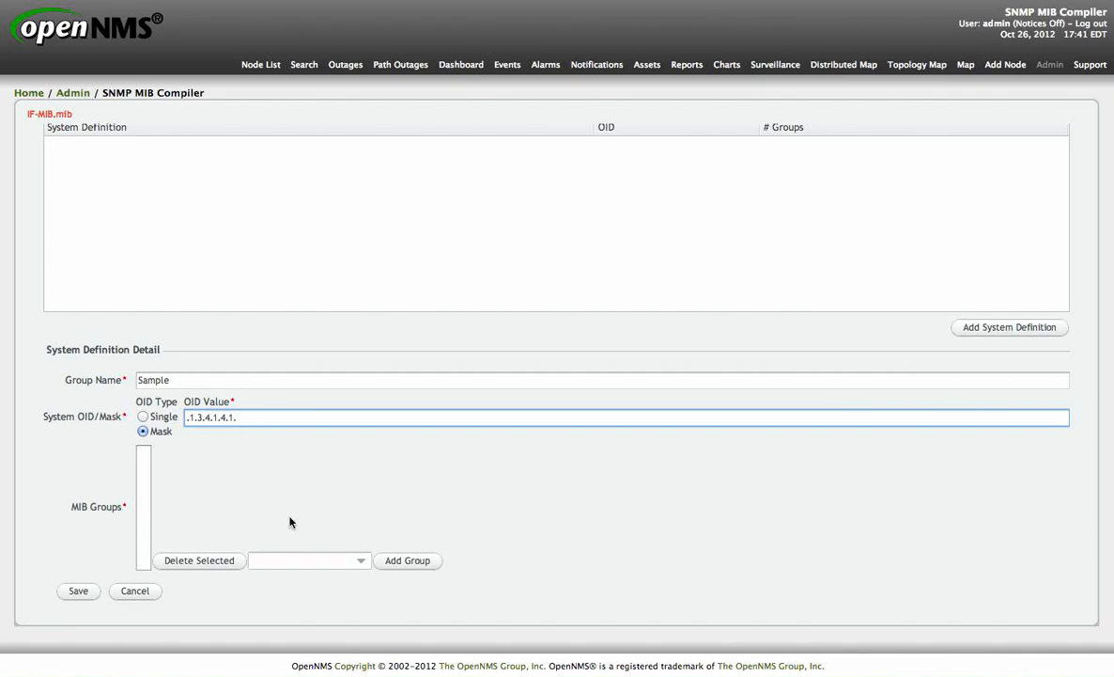
# Step: Add the ifTable and ifXTable MIB groups to the Sample system definition and save it
pyautogui.click(361, 560)
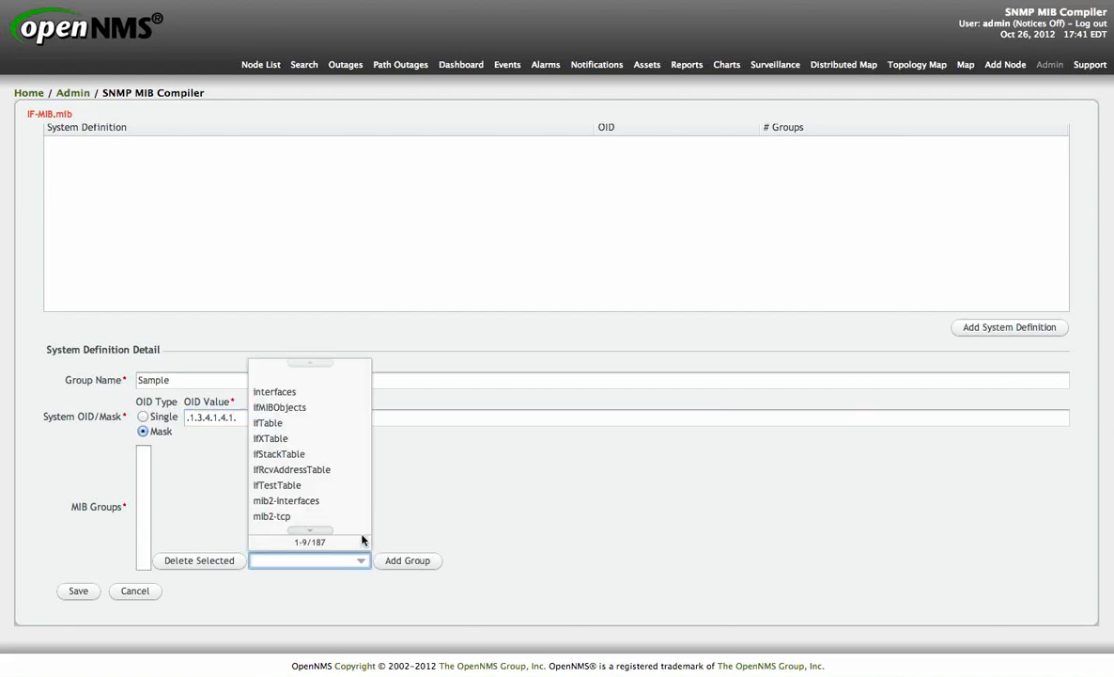
pyautogui.click(324, 422)
pyautogui.click(404, 562)
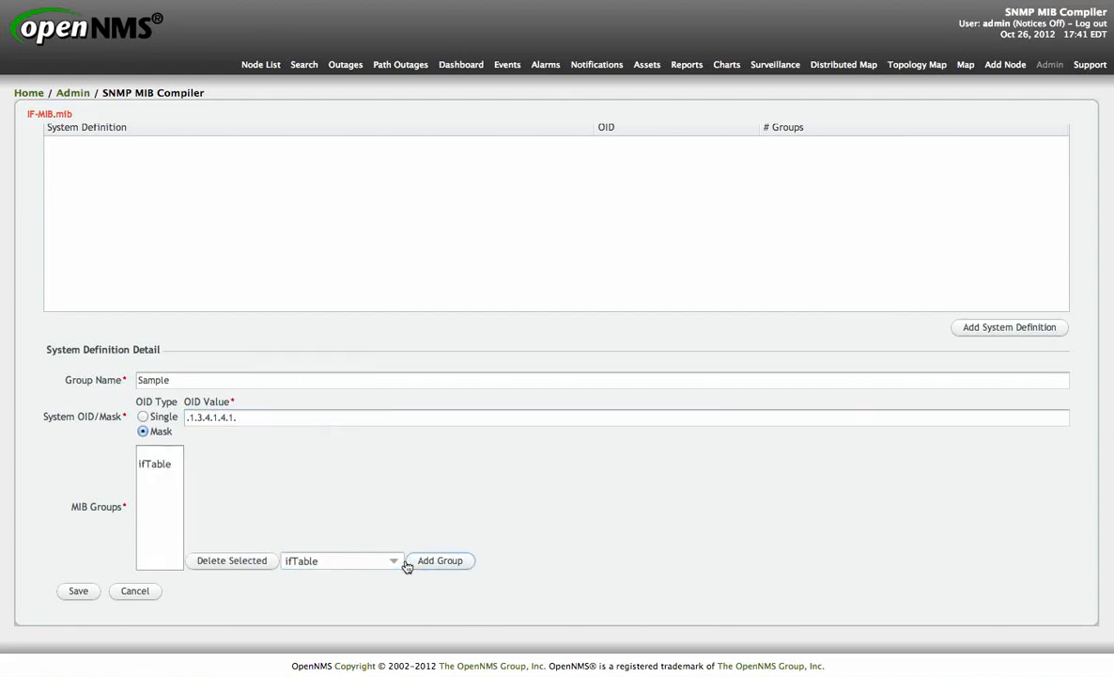
pyautogui.click(395, 569)
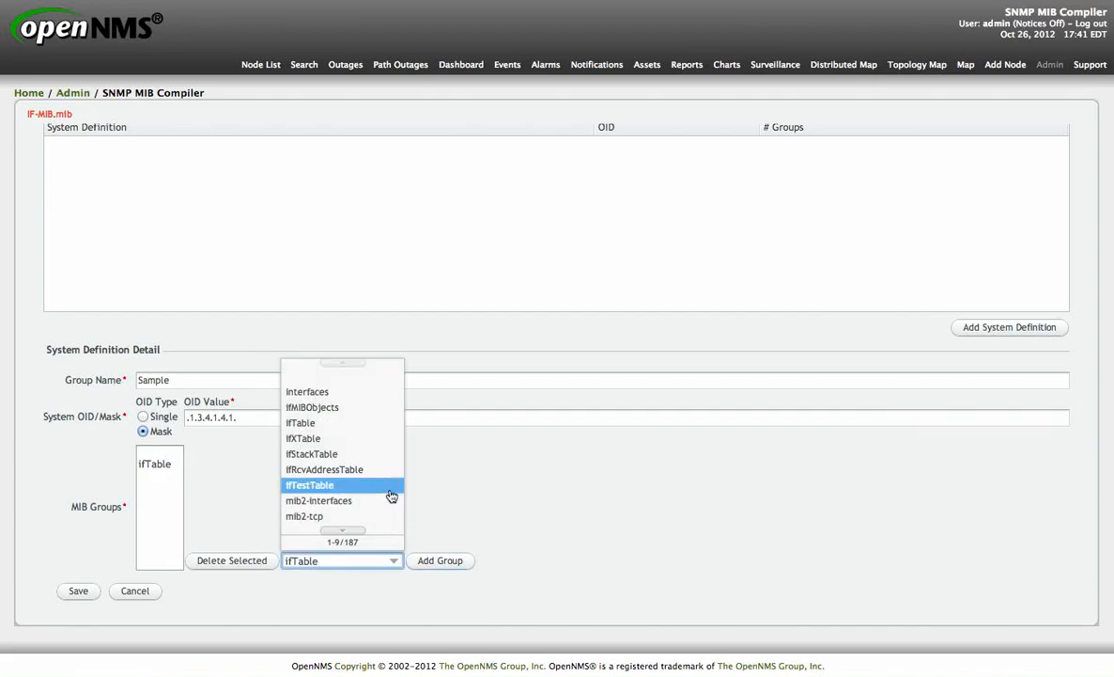
pyautogui.click(374, 442)
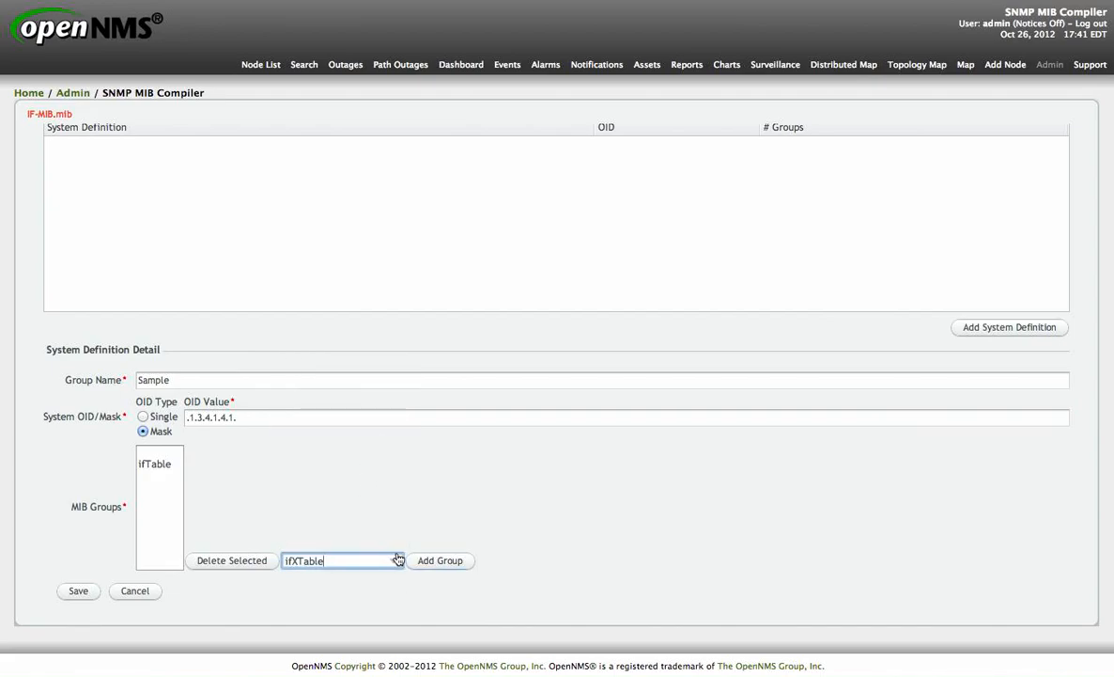
pyautogui.click(427, 561)
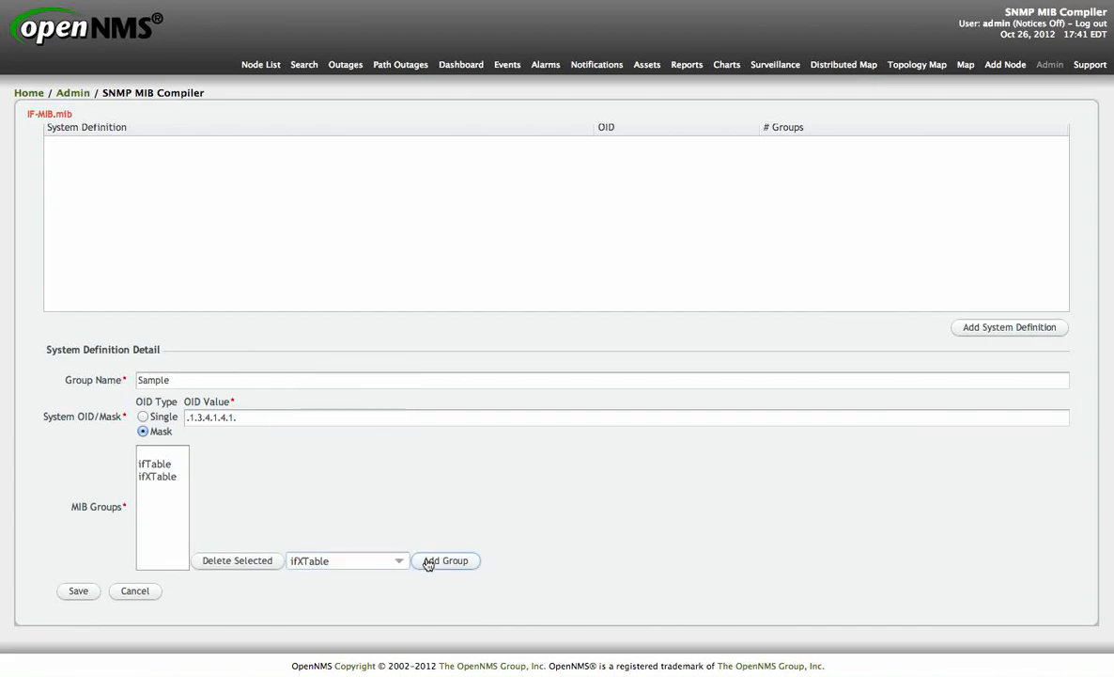
pyautogui.click(80, 591)
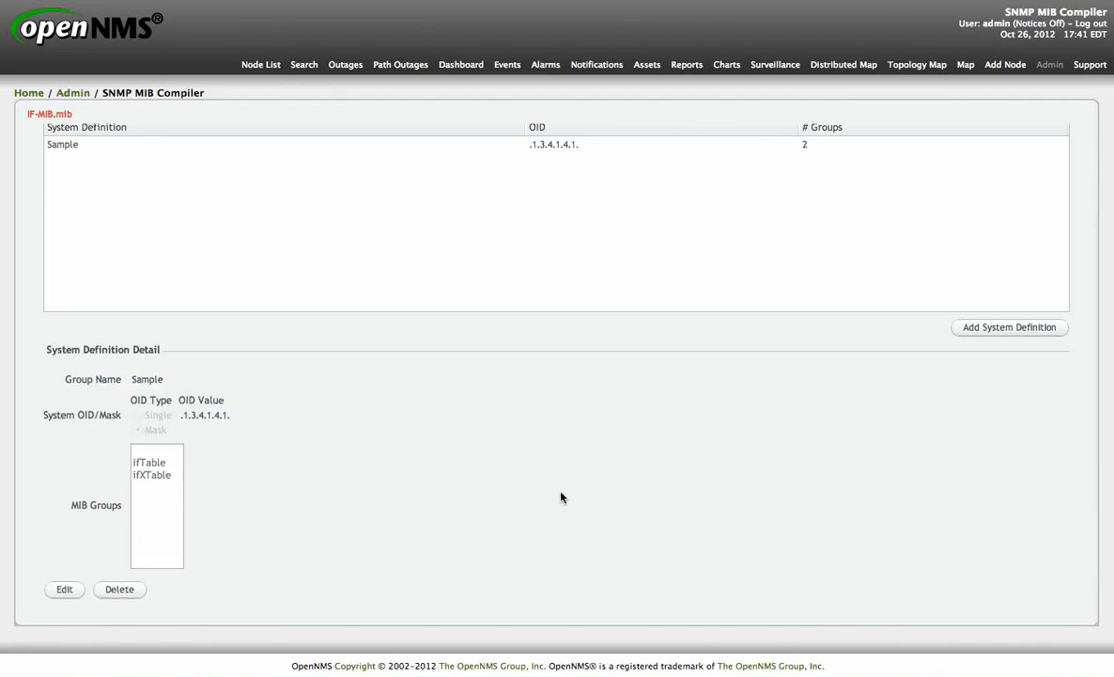
# Step: Save the IF-MIB data collection file and highlight its saved file path in the MIB console
pyautogui.scroll(3, 518, 456)
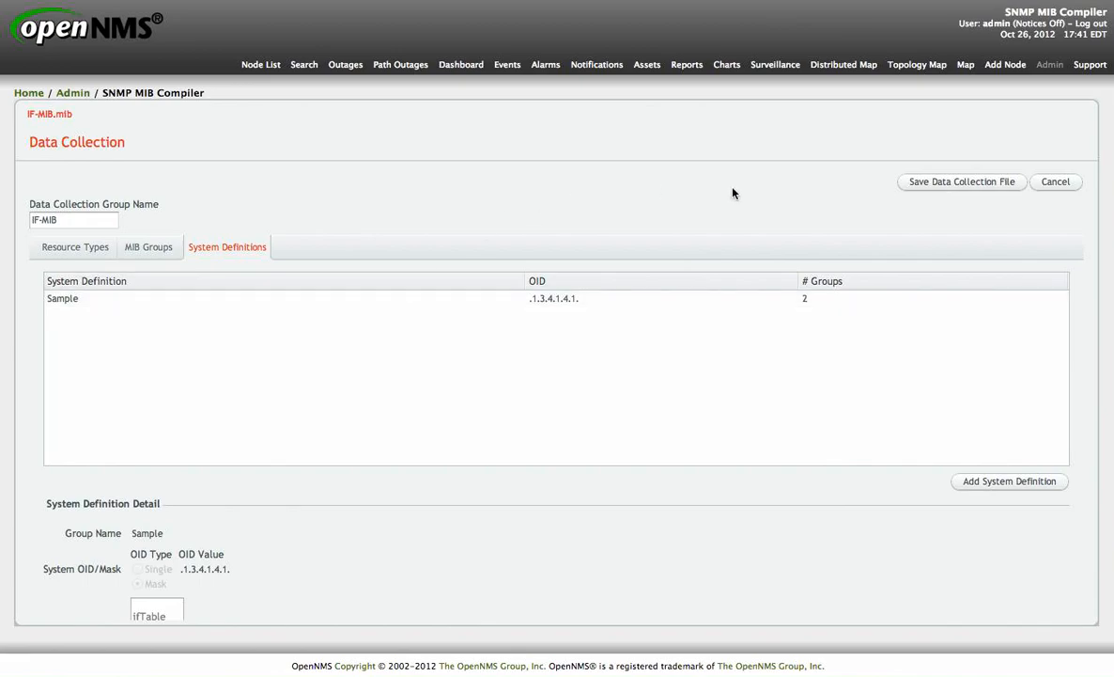
pyautogui.click(982, 185)
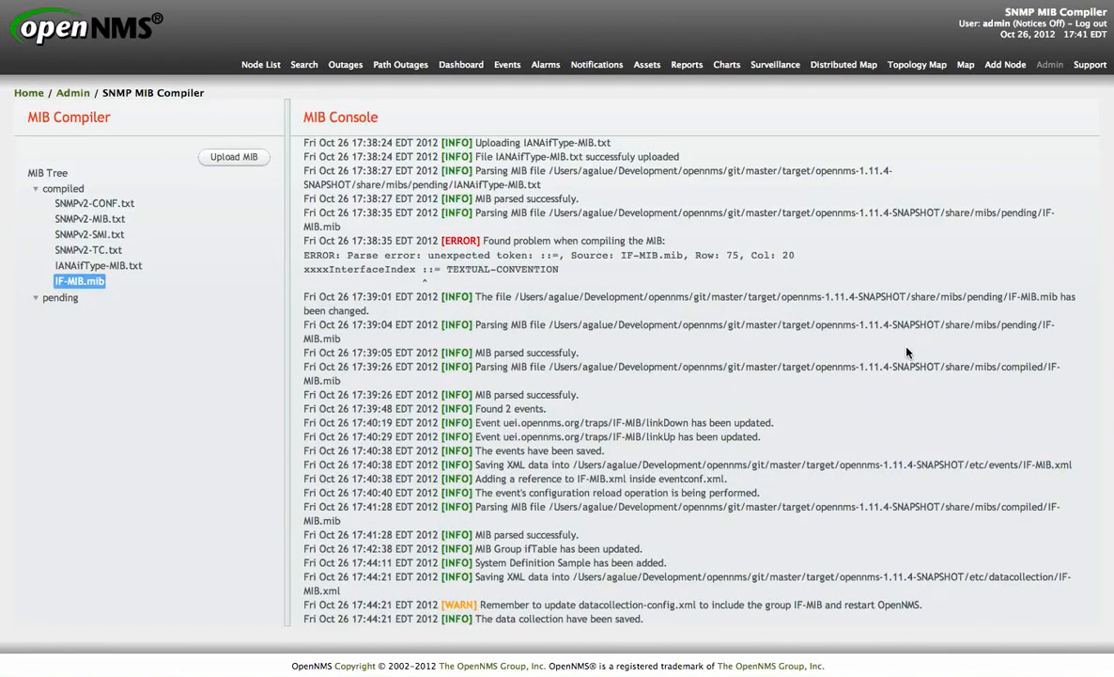
pyautogui.scroll(-1, 907, 352)
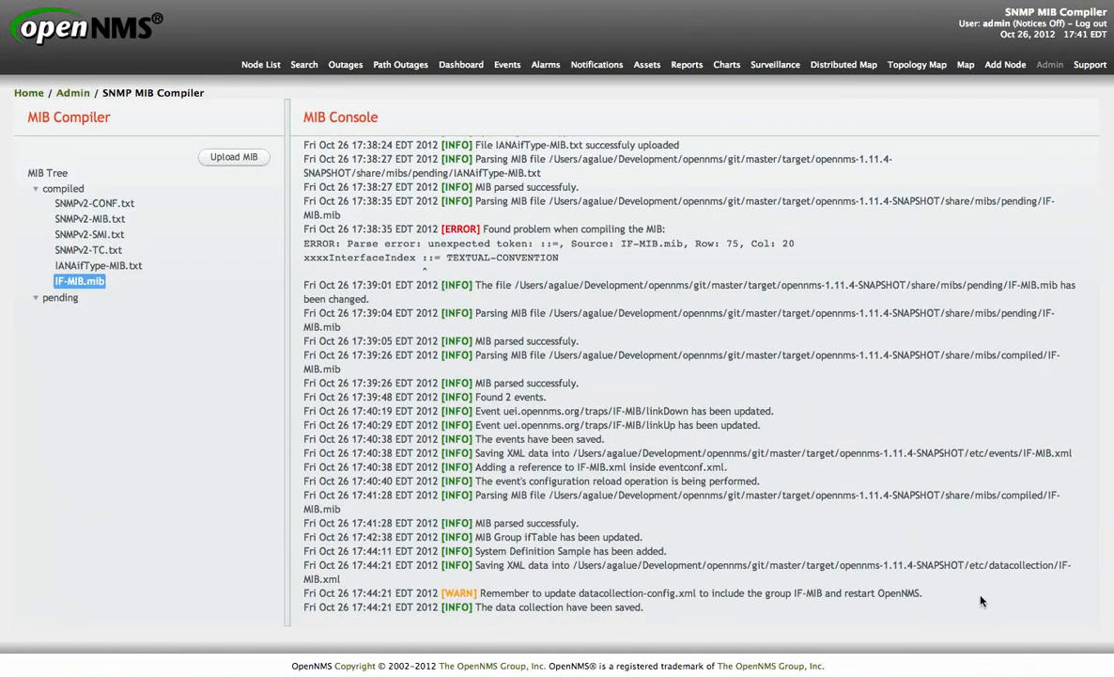
pyautogui.moveTo(969, 567); pyautogui.dragTo(398, 582)
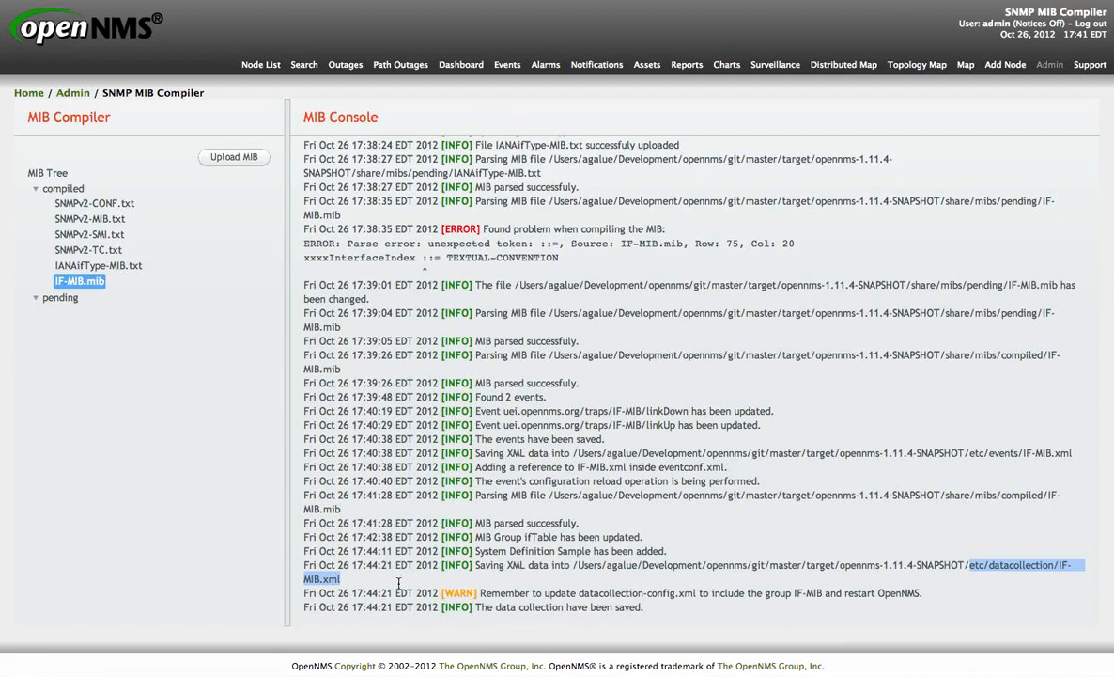
pyautogui.click(868, 601)
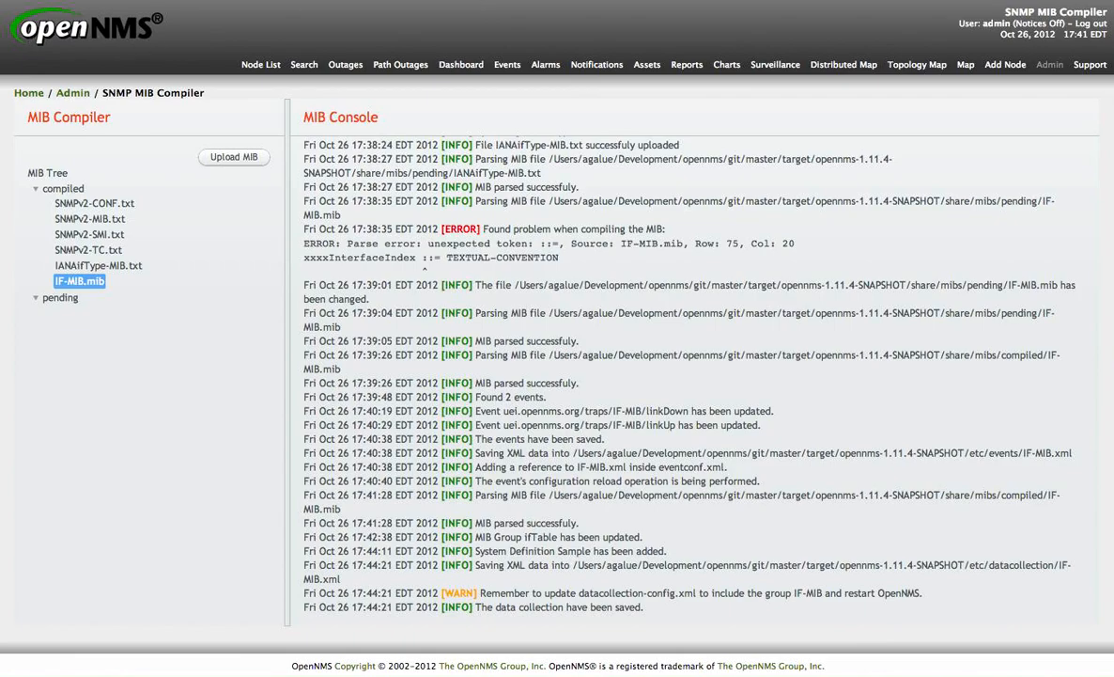
# Step: Open the events configuration manager and load the mib-jnx-mobile-gateway-gtp.xml events file
pyautogui.click(72, 94)
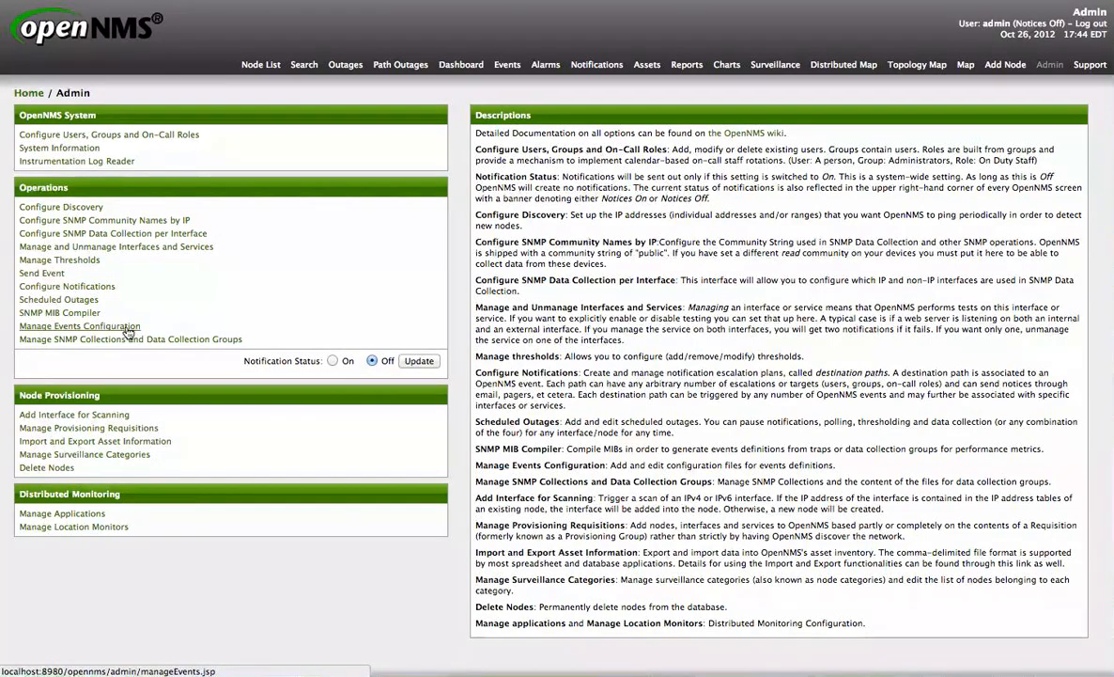
pyautogui.click(128, 328)
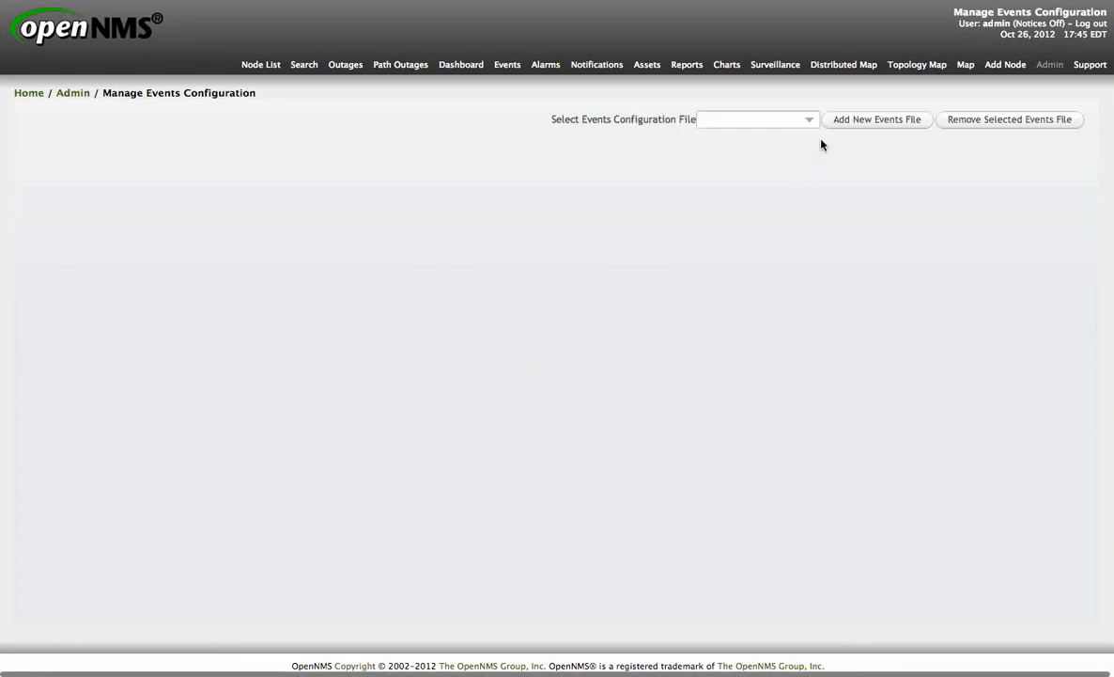
pyautogui.click(810, 123)
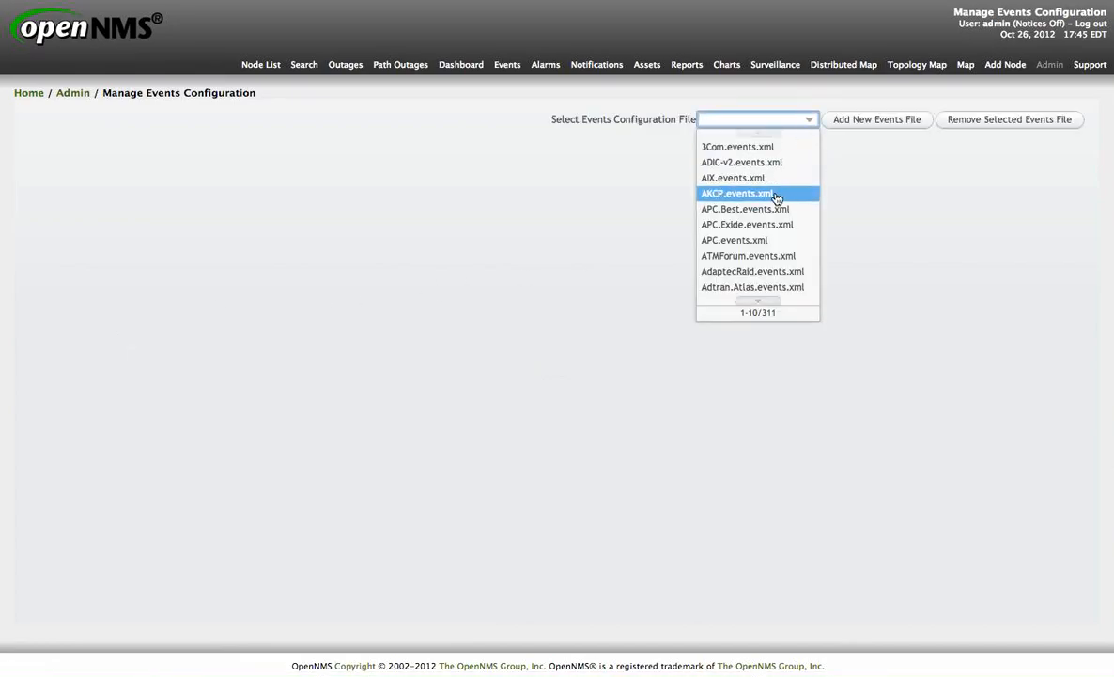
pyautogui.click(767, 304)
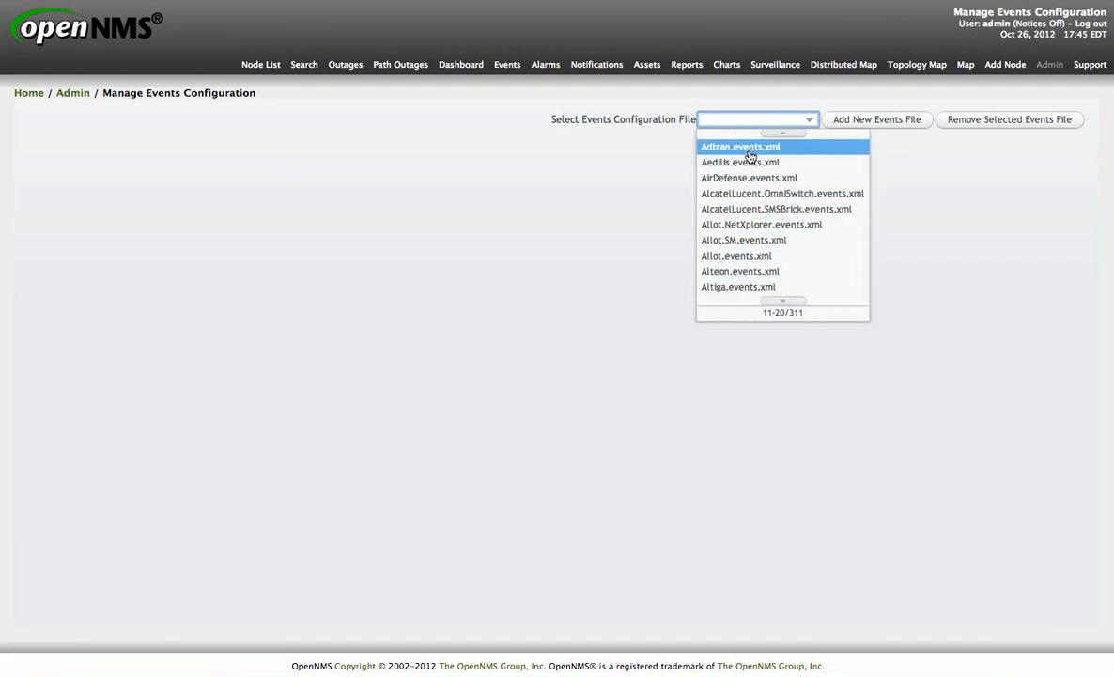
pyautogui.write('mib')
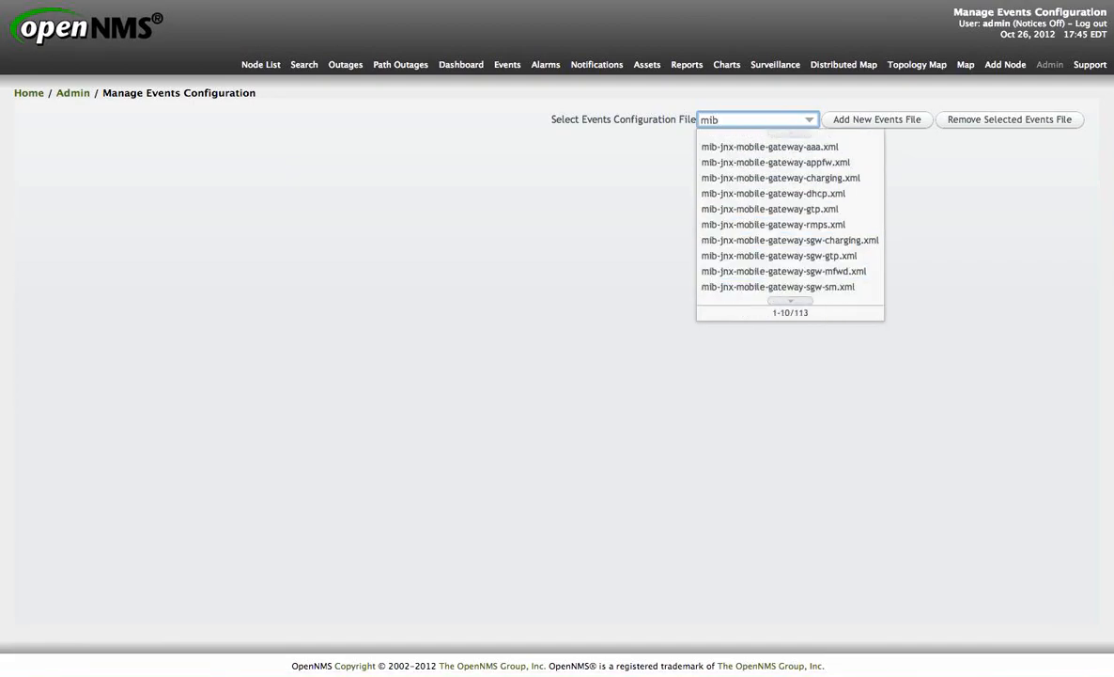
pyautogui.click(781, 212)
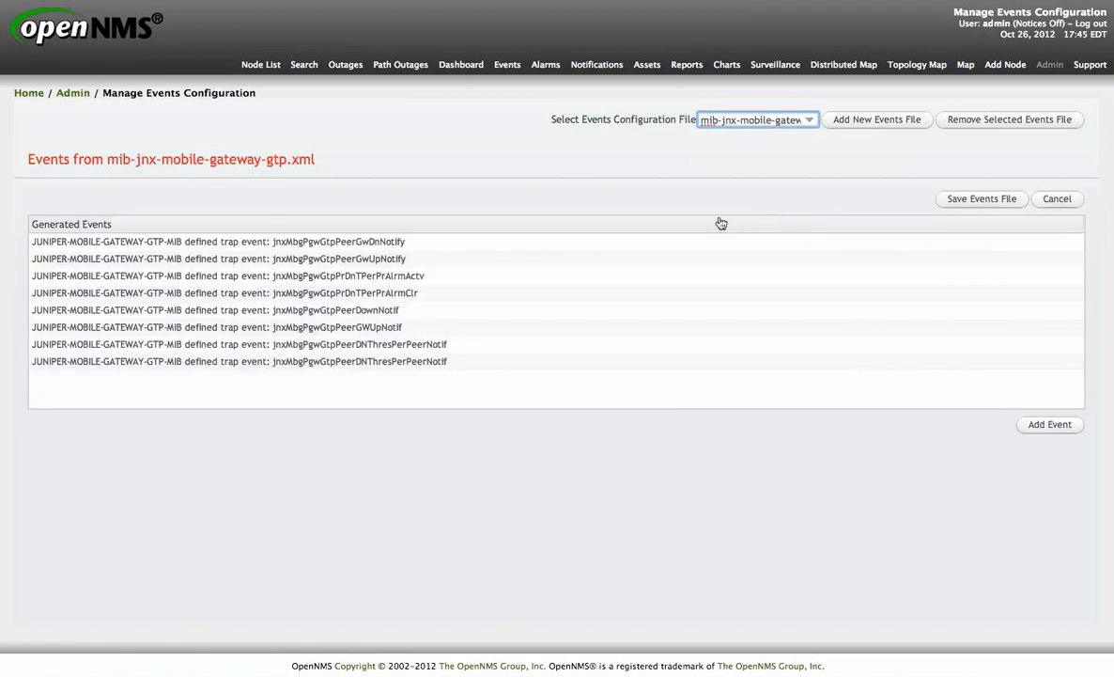
# Step: Examine the events in mib-jnx-mobile-gateway-gtp.xml and their details, then close the file
pyautogui.click(385, 241)
pyautogui.click(376, 263)
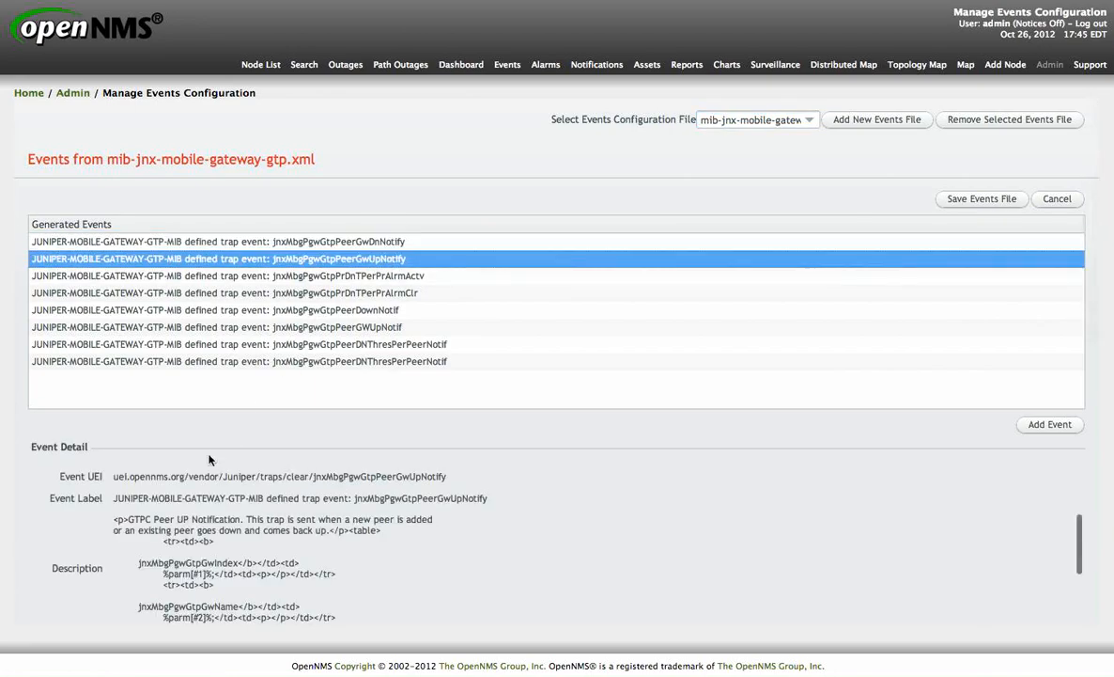
pyautogui.scroll(-5, 106, 540)
pyautogui.scroll(-3, 106, 540)
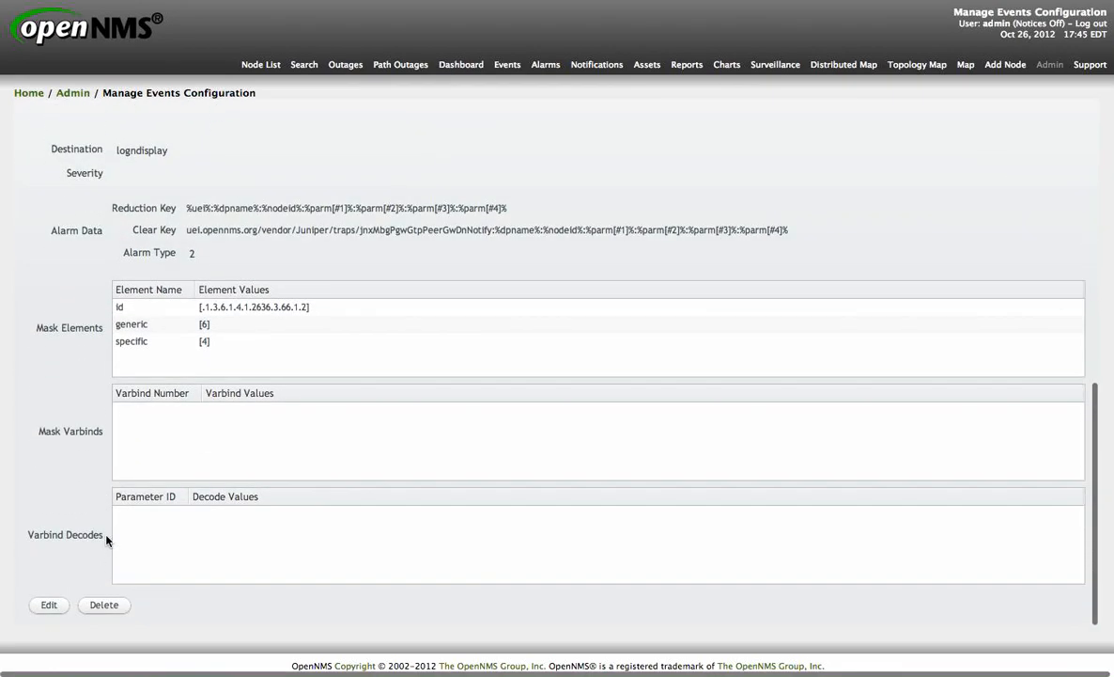
pyautogui.scroll(5, 106, 540)
pyautogui.scroll(2, 106, 540)
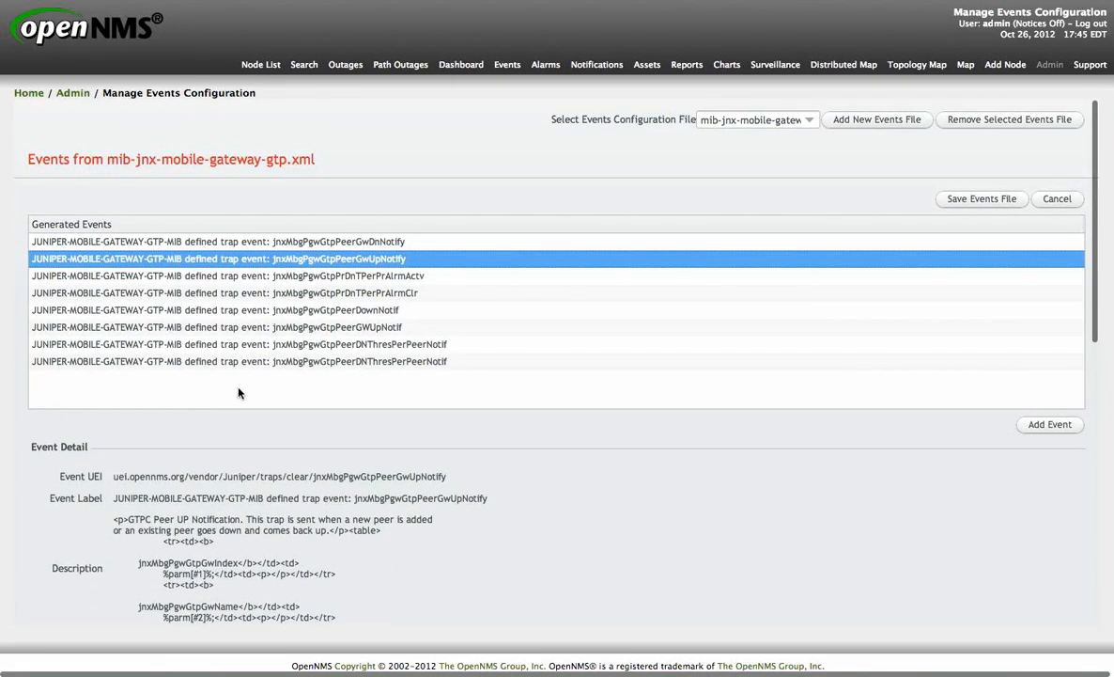
pyautogui.click(348, 309)
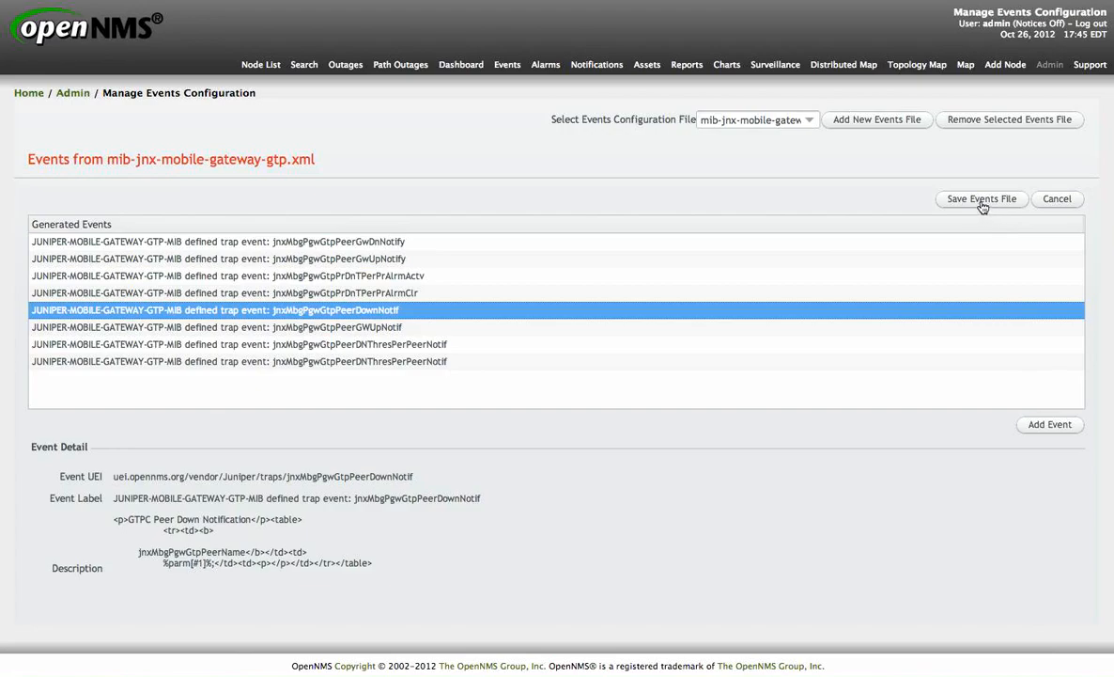
pyautogui.click(1057, 199)
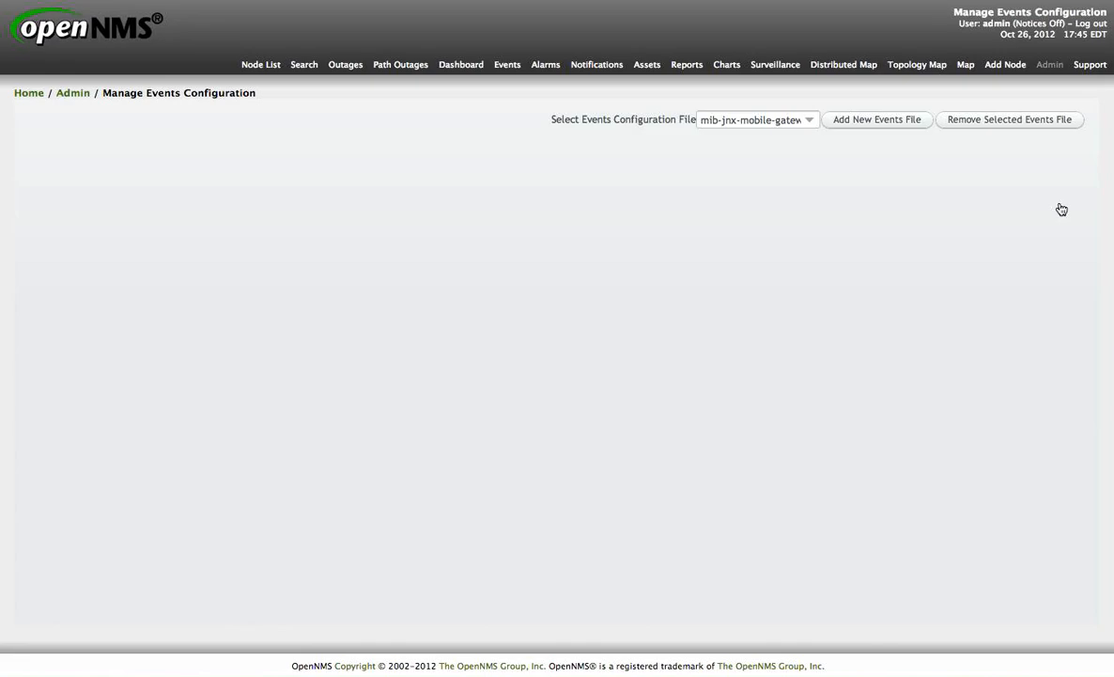
# Step: Load the IF-MIB.xml events file in the events configuration manager
pyautogui.click(808, 120)
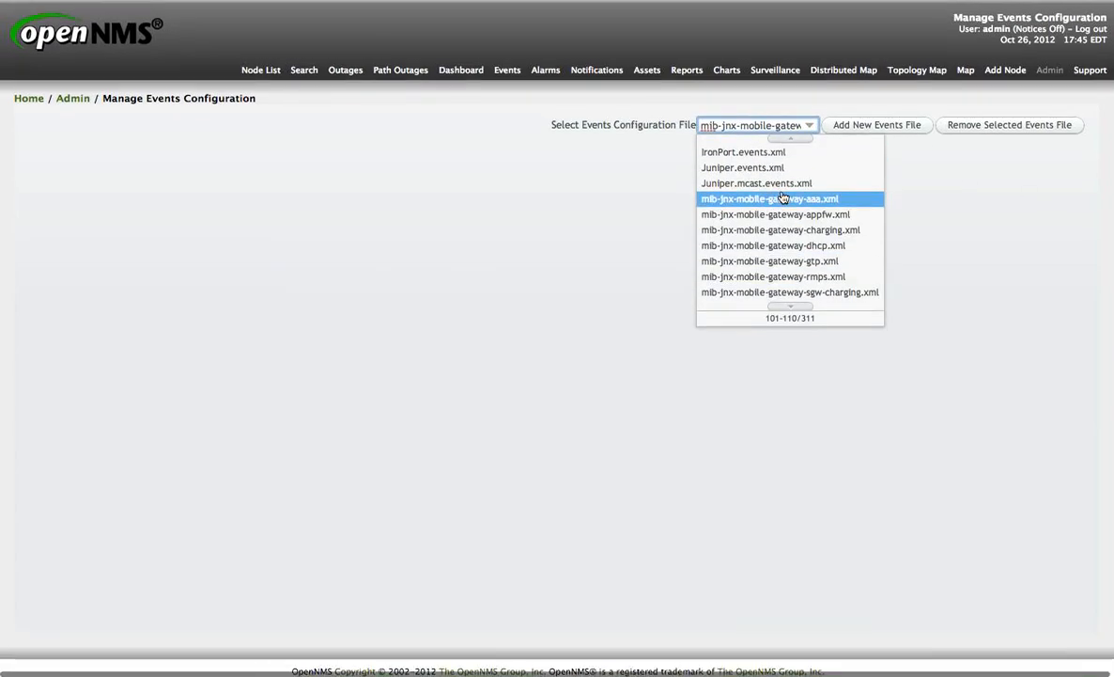
pyautogui.click(760, 113)
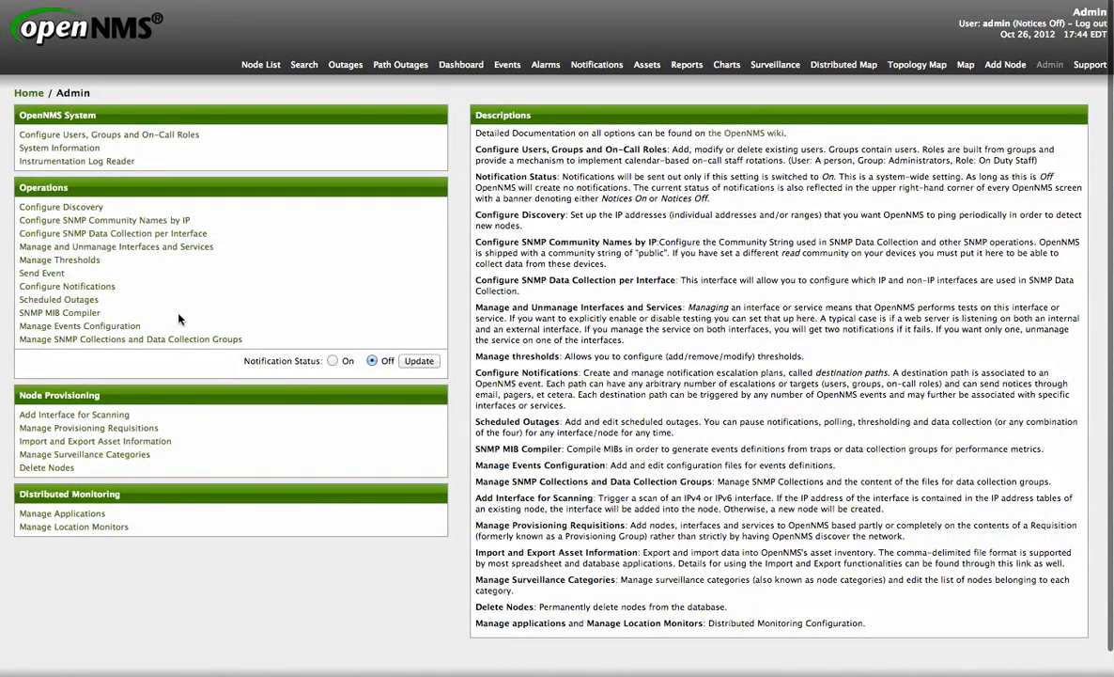
pyautogui.click(109, 326)
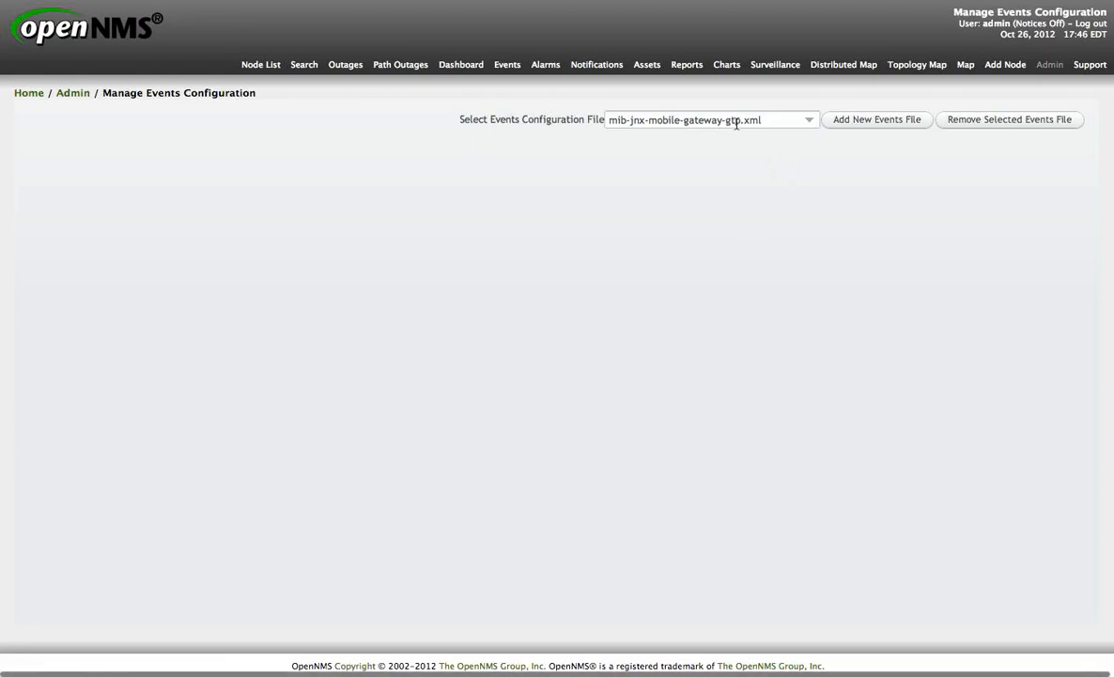
pyautogui.moveTo(774, 117); pyautogui.dragTo(595, 114)
pyautogui.write('IF')
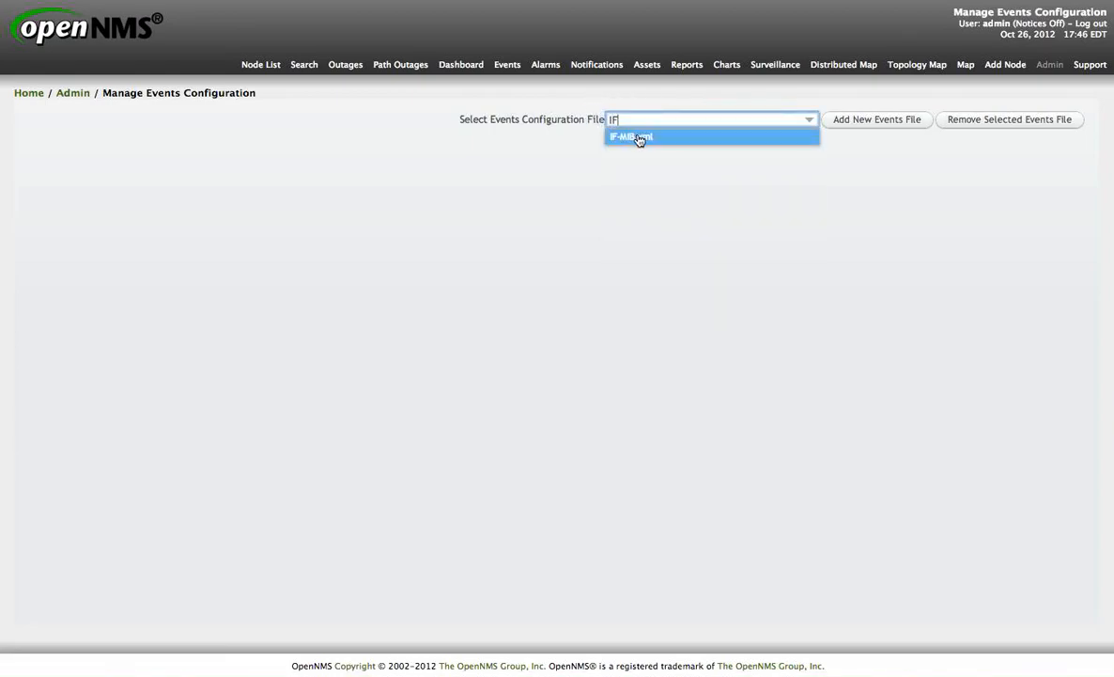
pyautogui.click(639, 139)
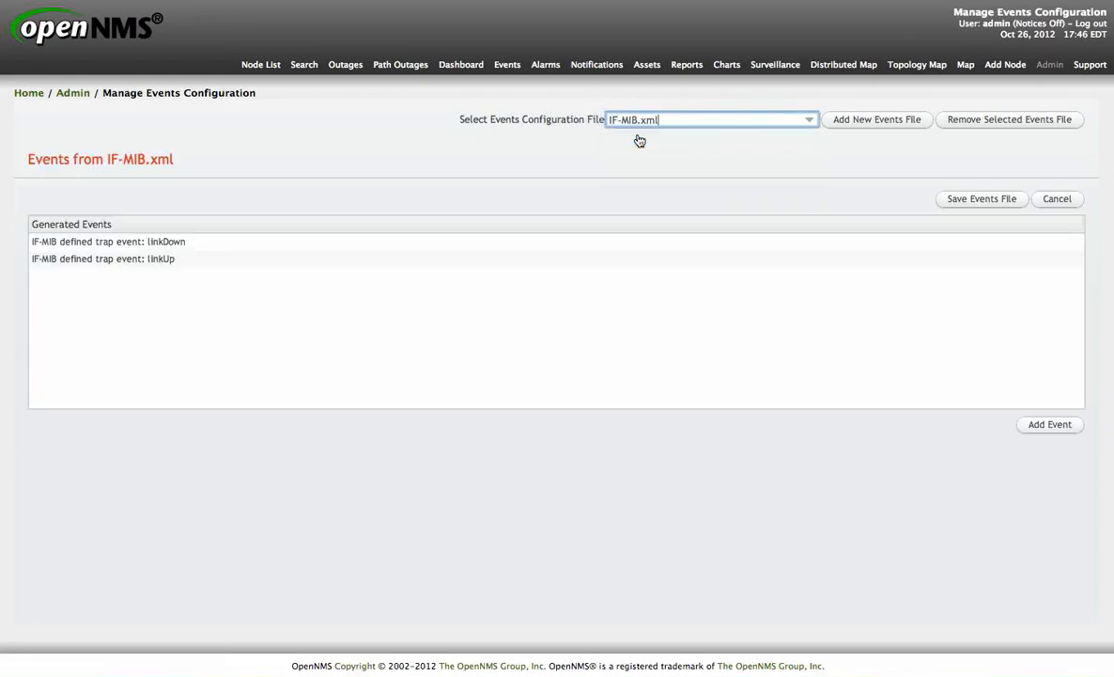
# Step: Inspect the IF-MIB linkDown and linkUp event details, then close the events file
pyautogui.click(166, 246)
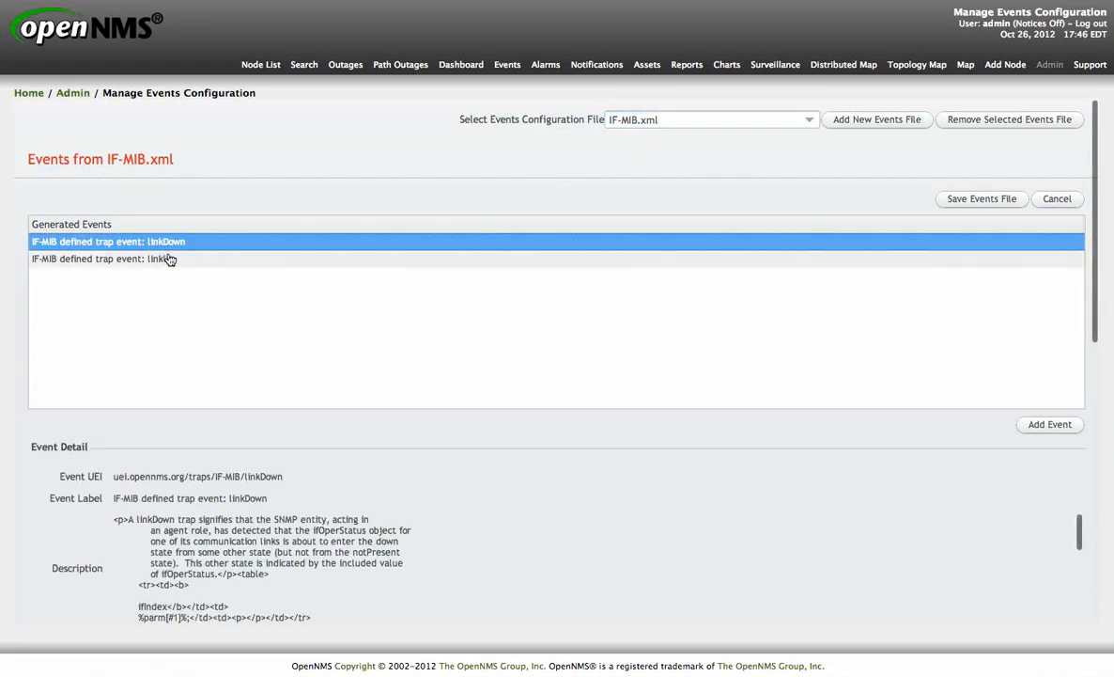
pyautogui.click(168, 257)
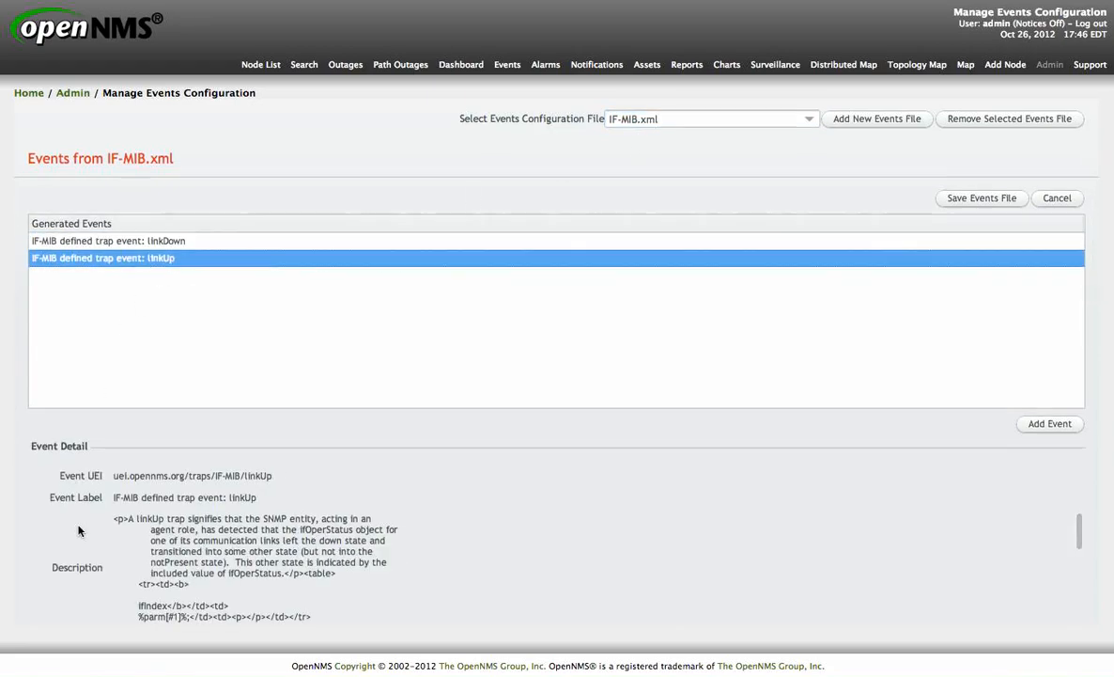
pyautogui.scroll(-10, 75, 532)
pyautogui.scroll(10, 79, 531)
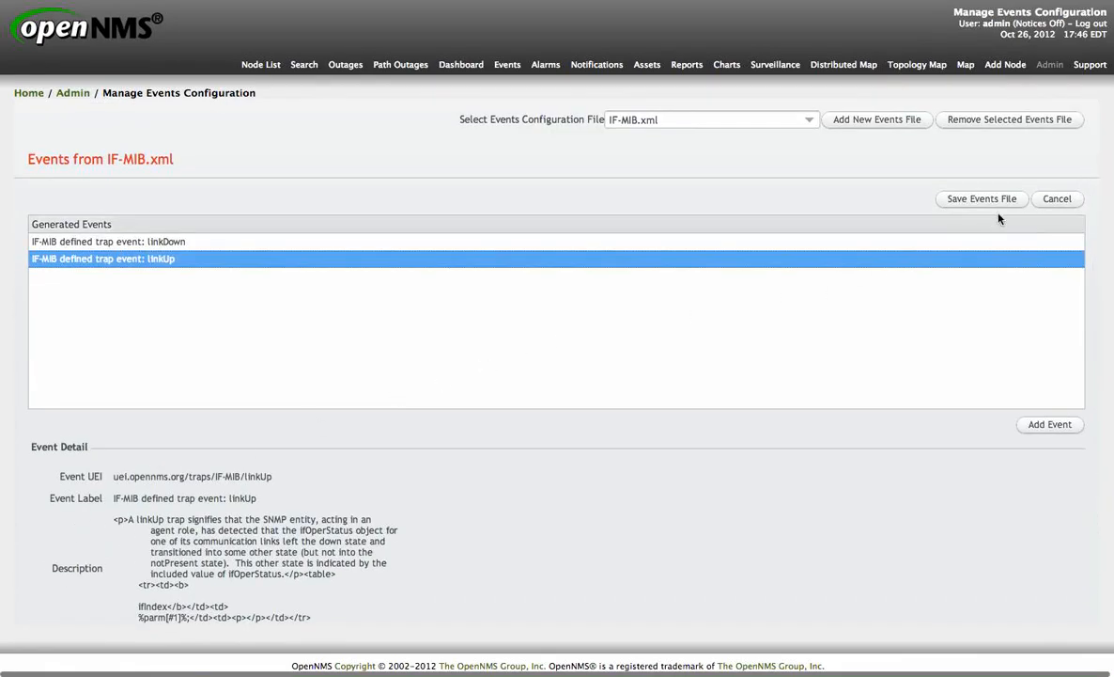
pyautogui.click(1057, 200)
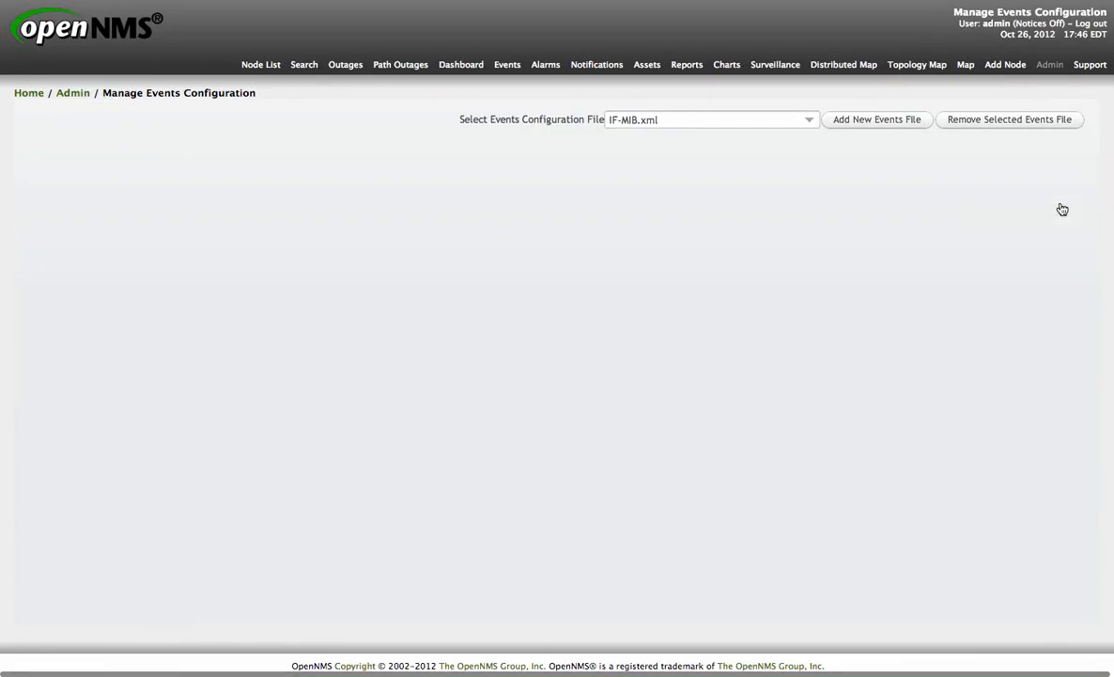
# Step: Open the IF-MIB.xml data collection group file in the SNMP collections and data collection groups manager
pyautogui.click(73, 96)
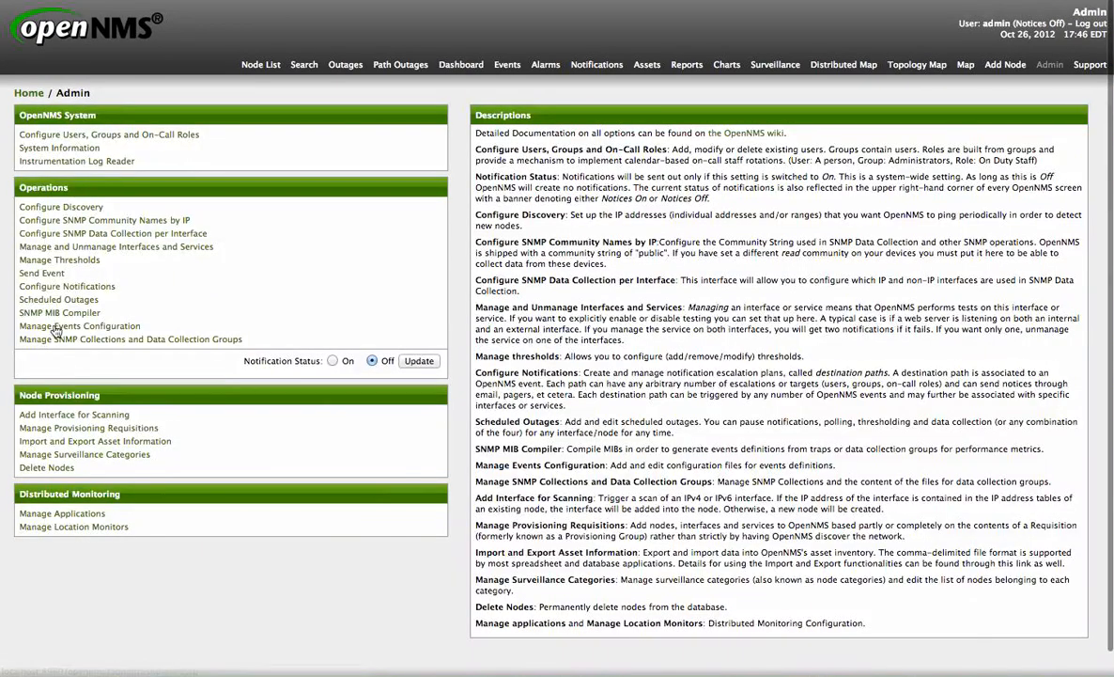
pyautogui.click(168, 344)
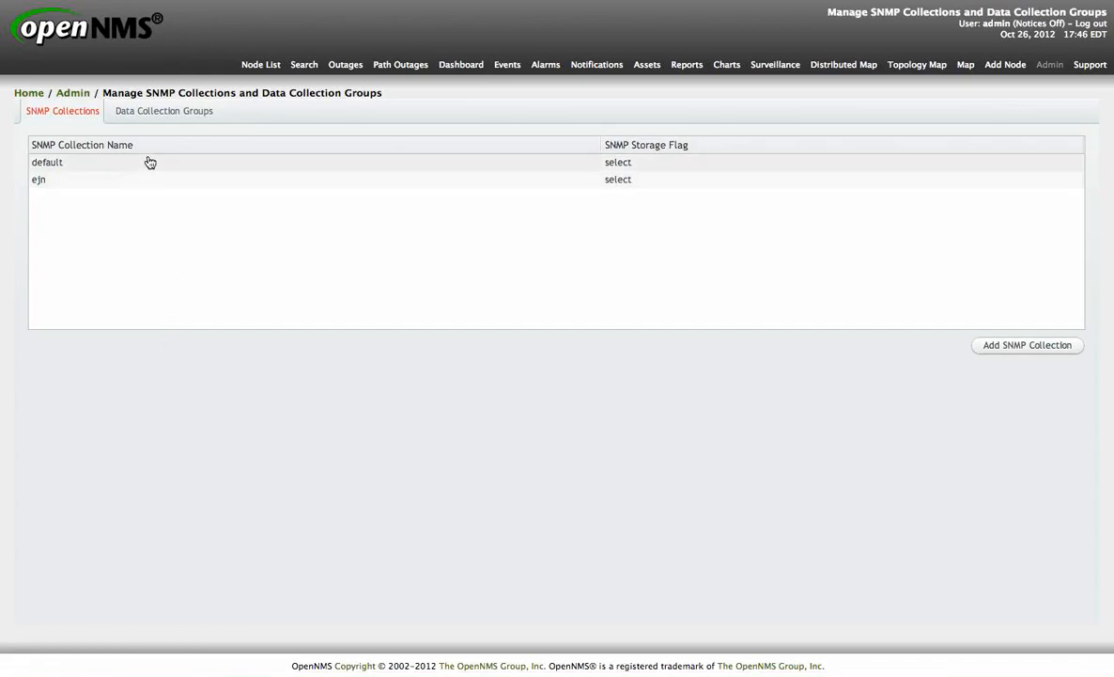
pyautogui.click(185, 114)
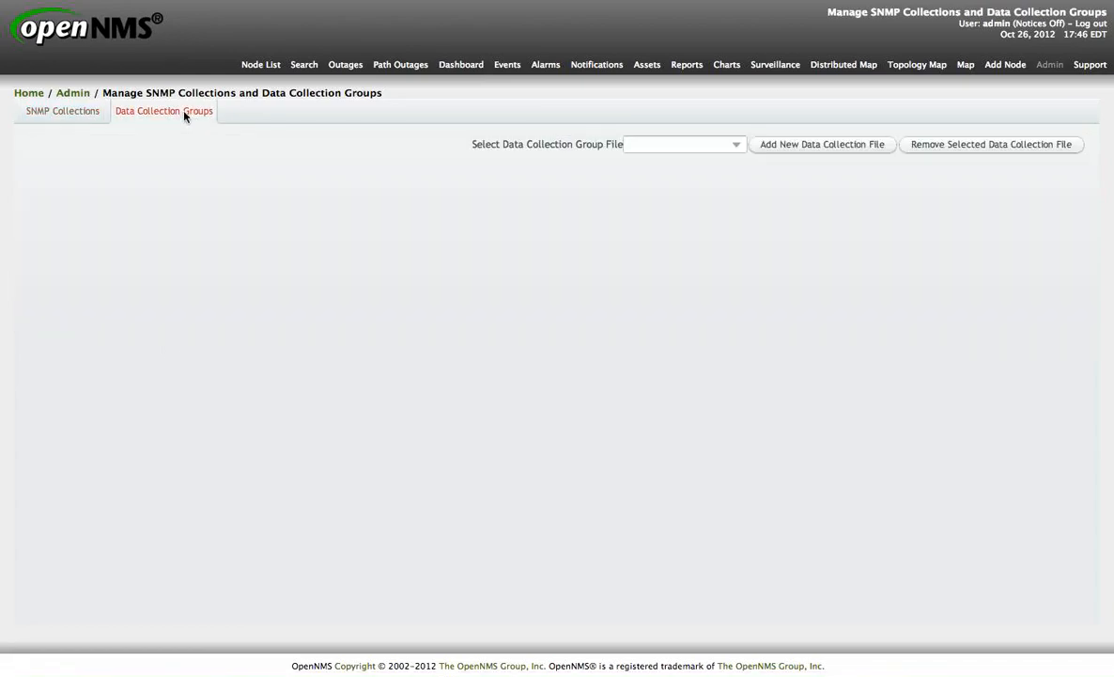
pyautogui.click(738, 146)
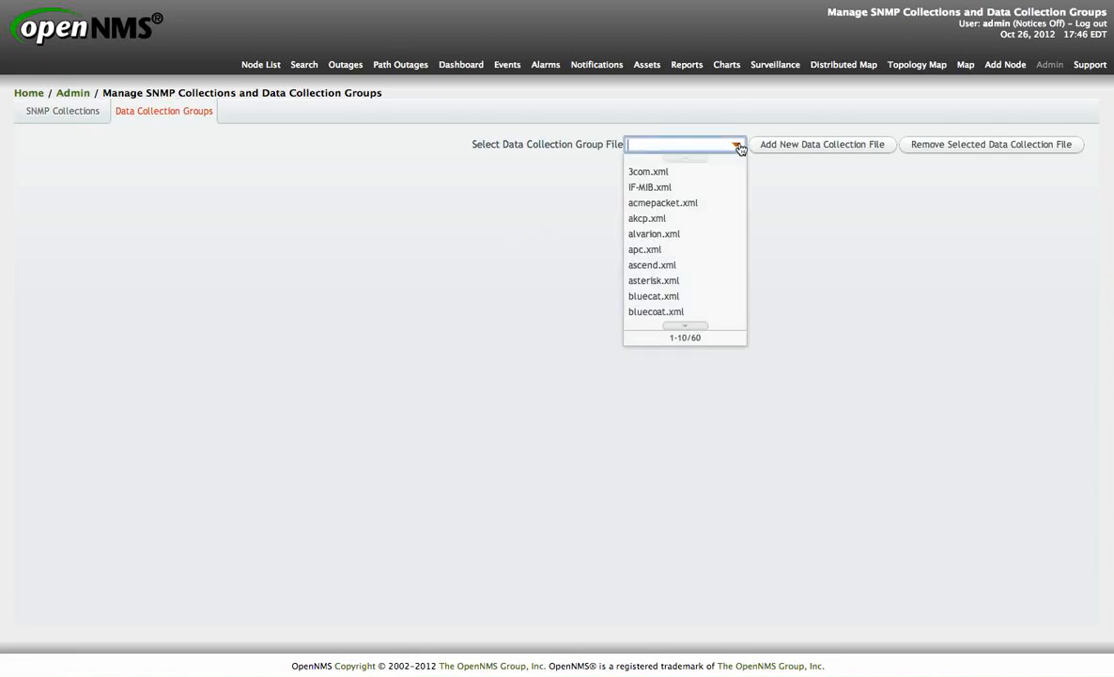
pyautogui.click(700, 189)
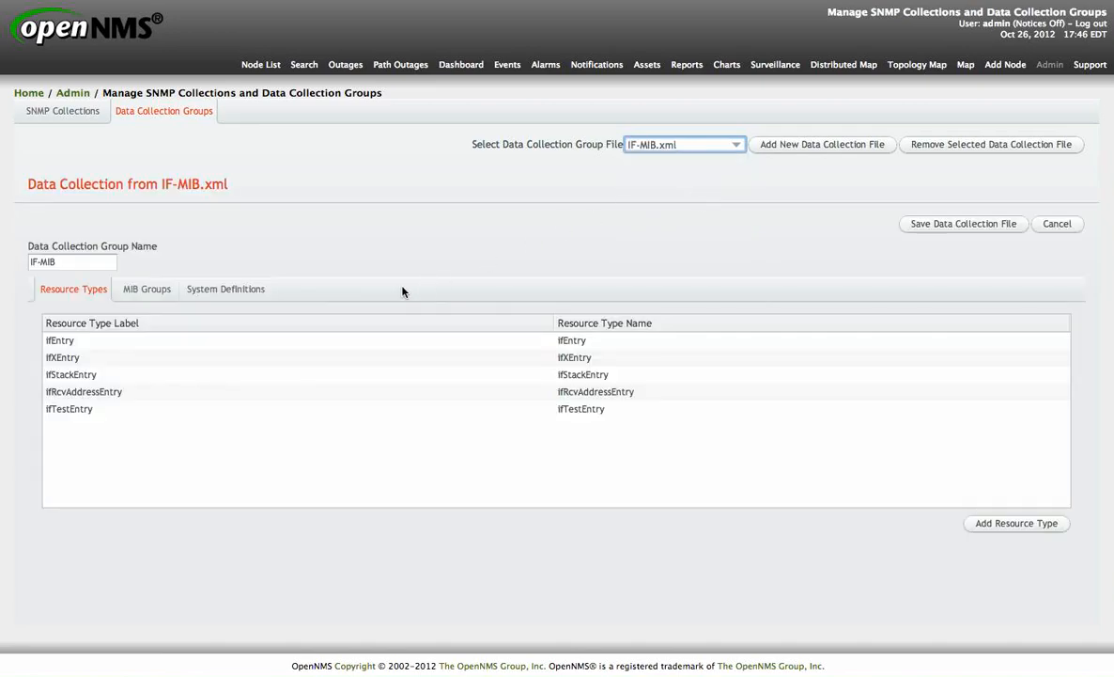
# Step: Browse the IF-MIB file's MIB groups, system definitions and resource types
pyautogui.click(157, 292)
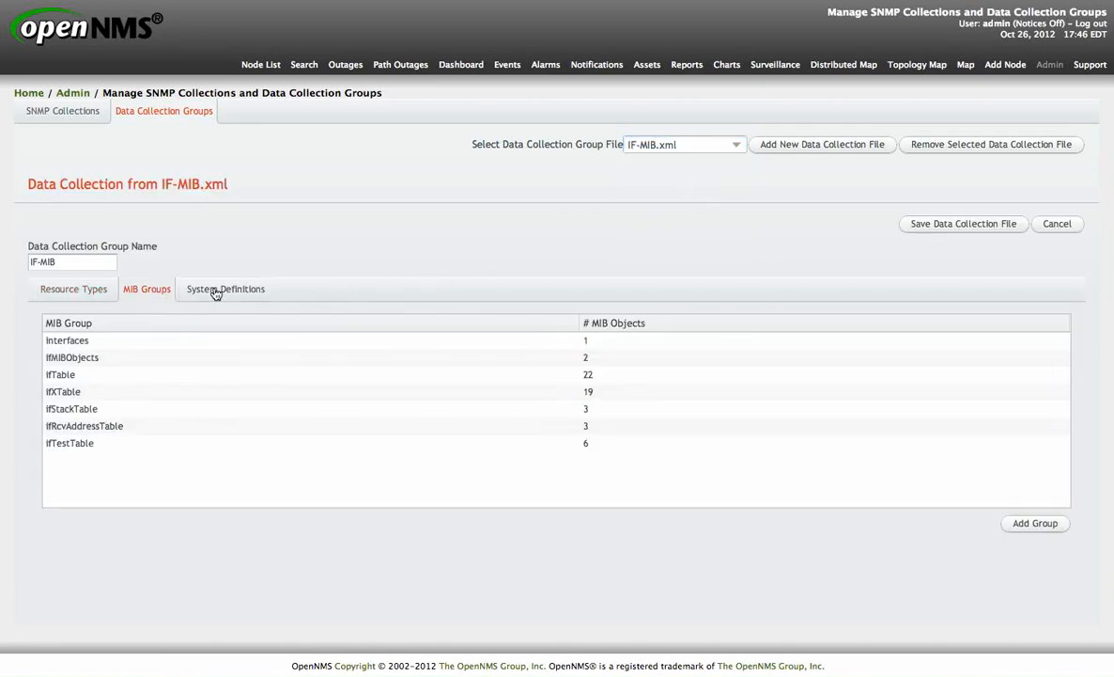
pyautogui.click(198, 291)
pyautogui.click(132, 293)
pyautogui.click(74, 290)
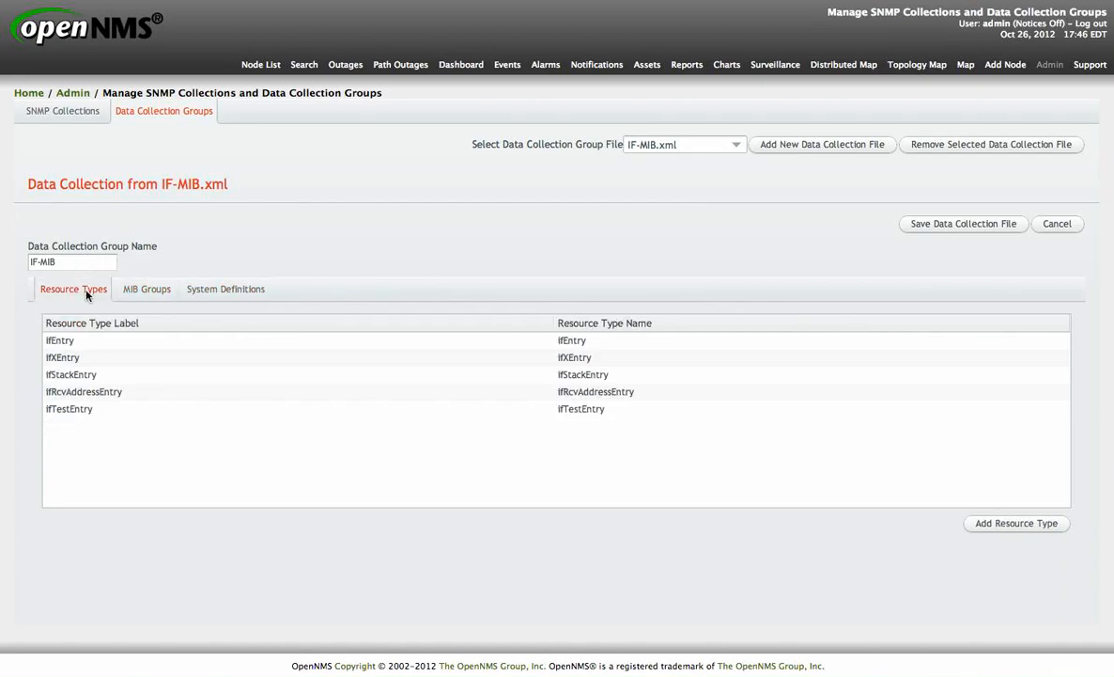
# Step: Open alvarion.xml, examine its MIB groups and the alvarion-bad-all-frames group detail, then cancel out of the file
pyautogui.click(738, 149)
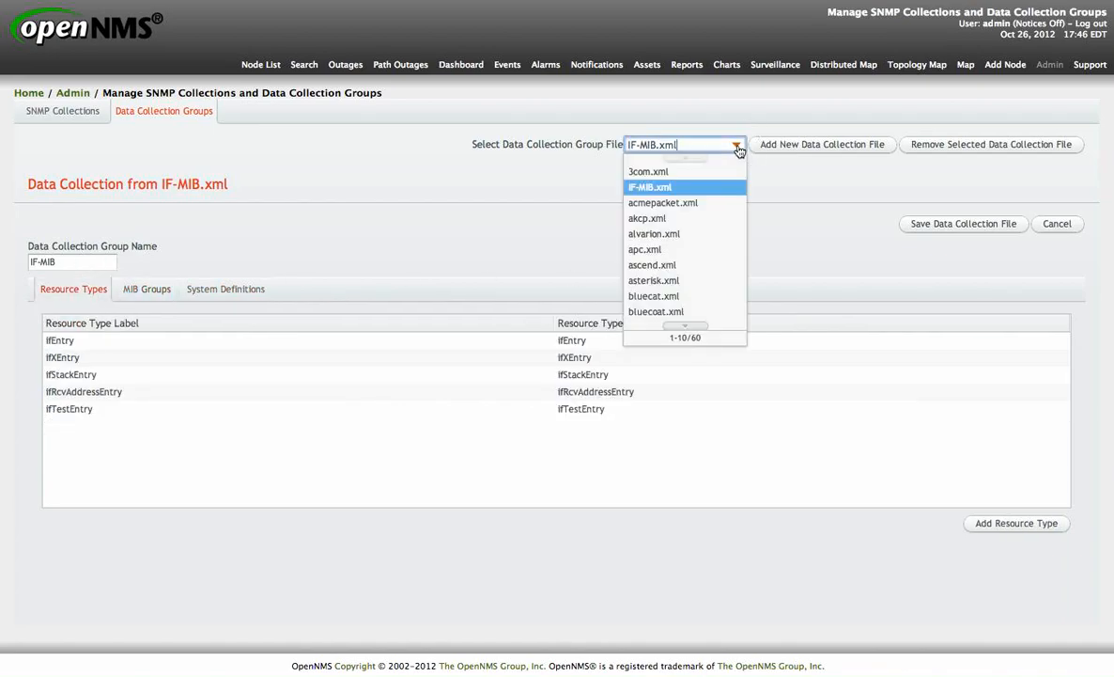
pyautogui.click(698, 243)
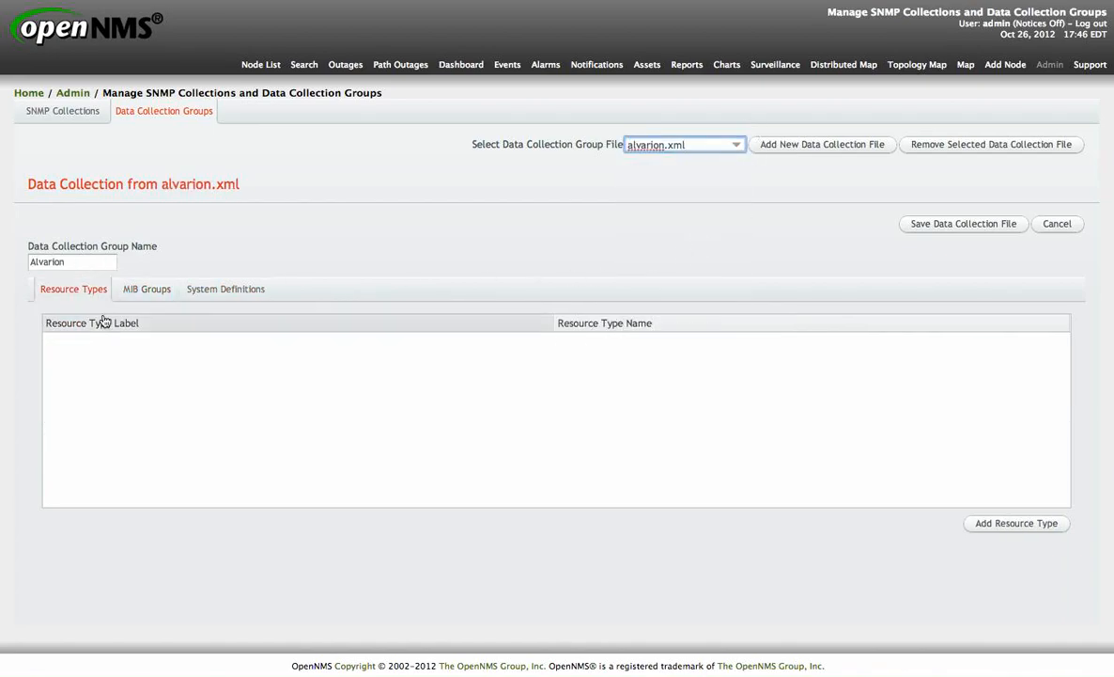
pyautogui.click(147, 296)
pyautogui.click(141, 341)
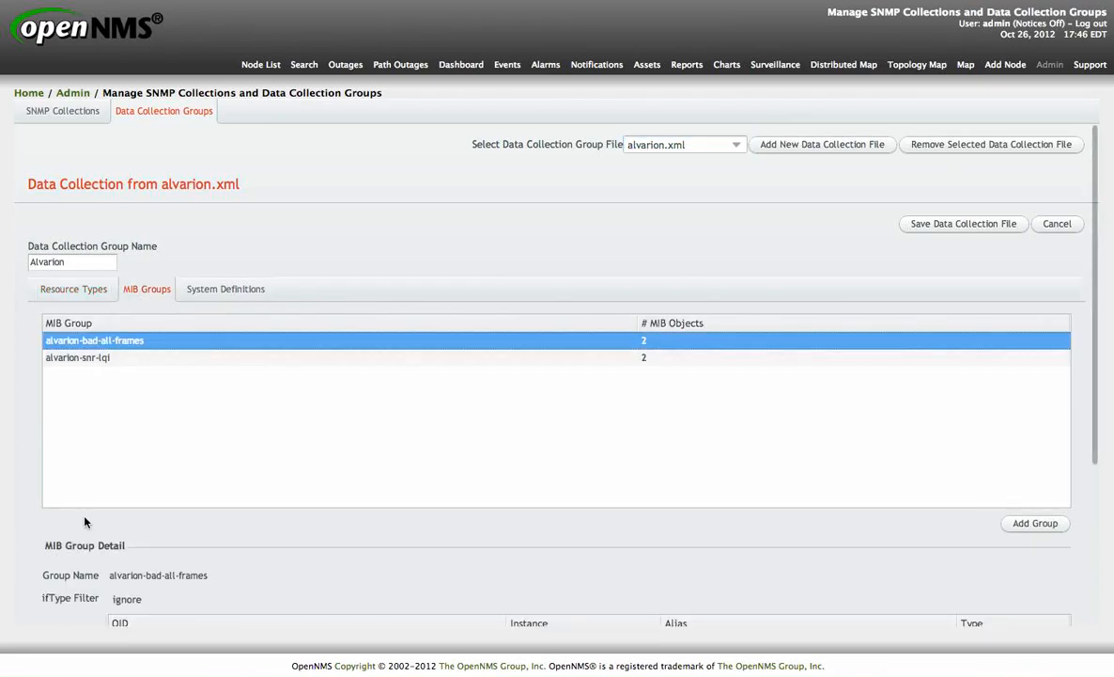
pyautogui.scroll(-5, 75, 579)
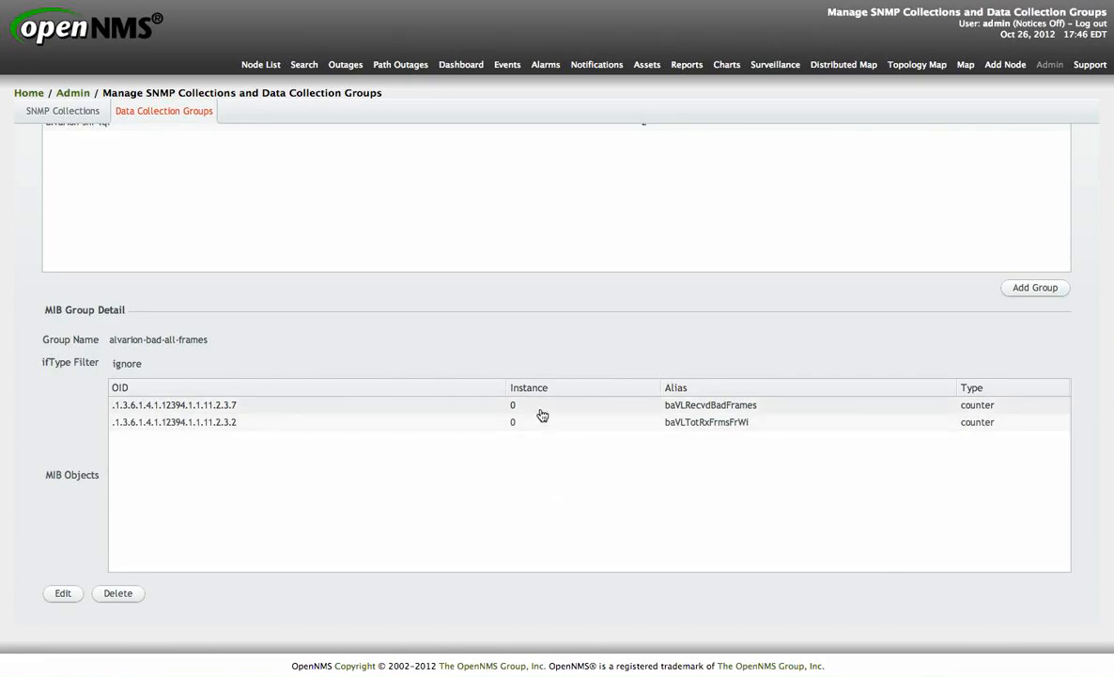
pyautogui.scroll(5, 555, 393)
pyautogui.click(86, 291)
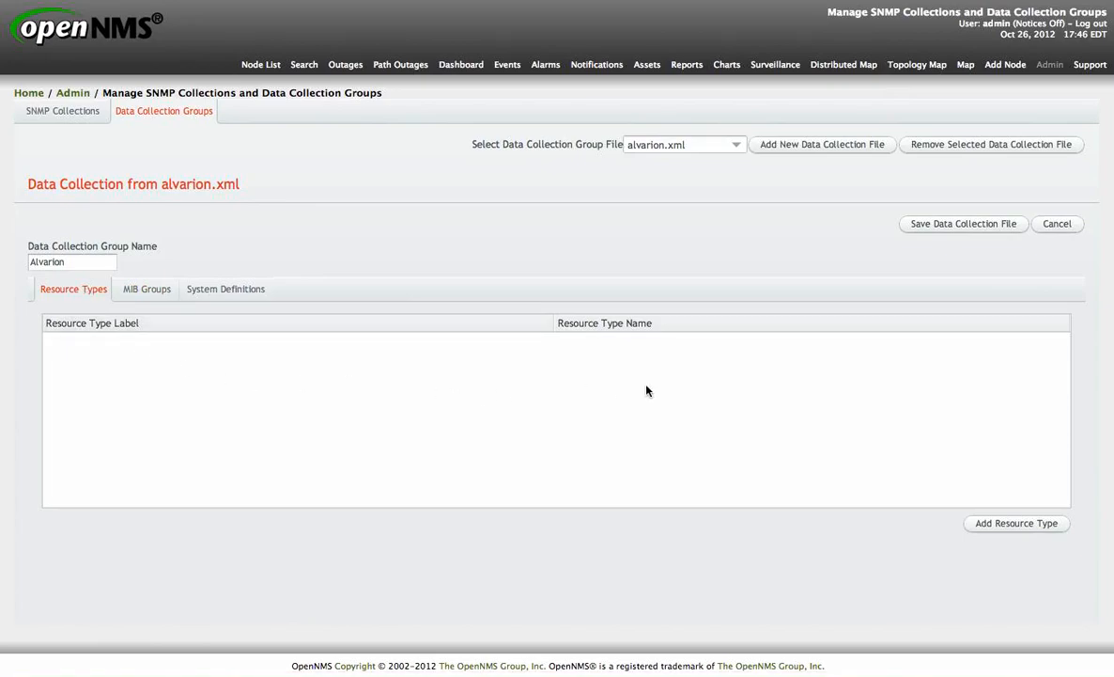
pyautogui.click(1072, 227)
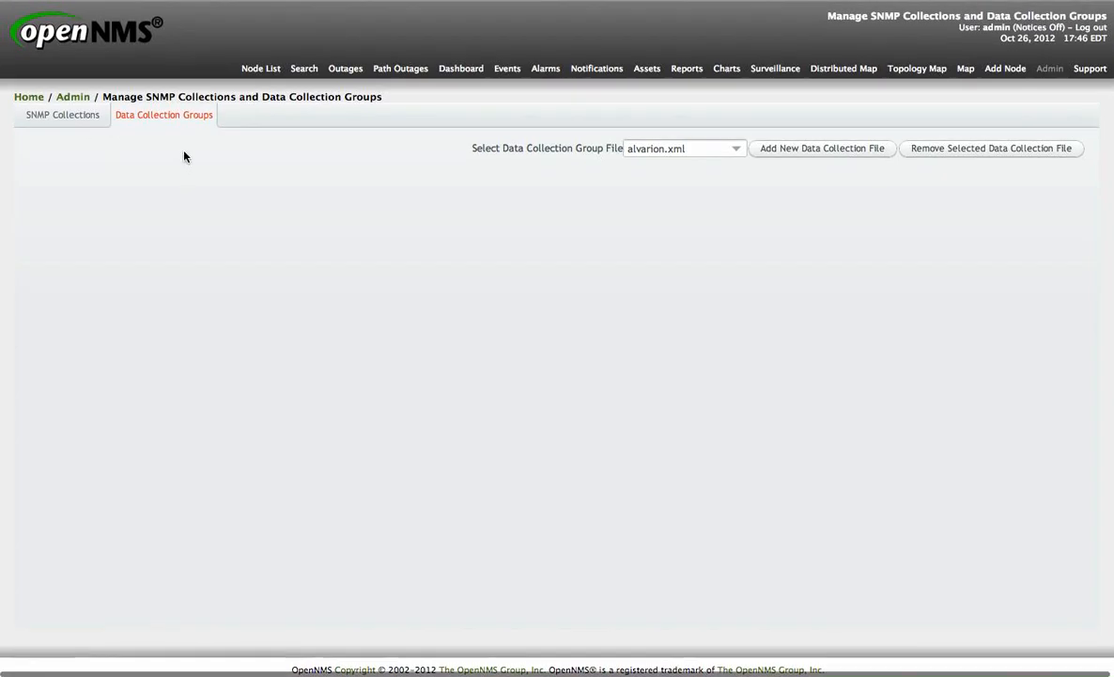
# Step: Select the default SNMP collection and review its details
pyautogui.click(66, 112)
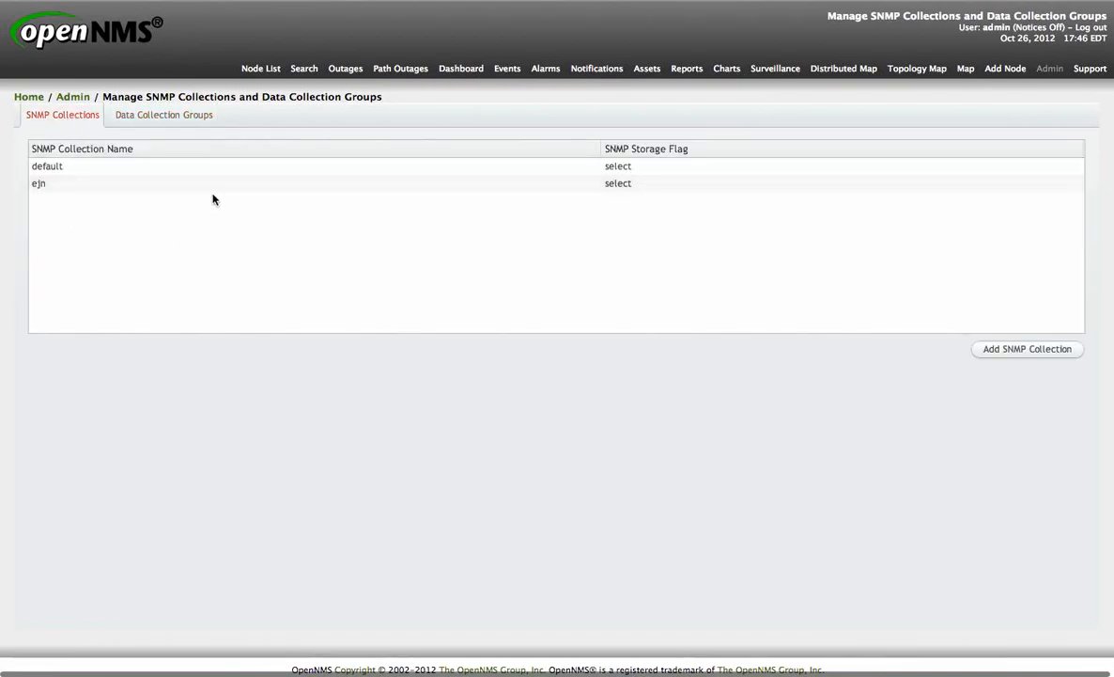
pyautogui.click(282, 169)
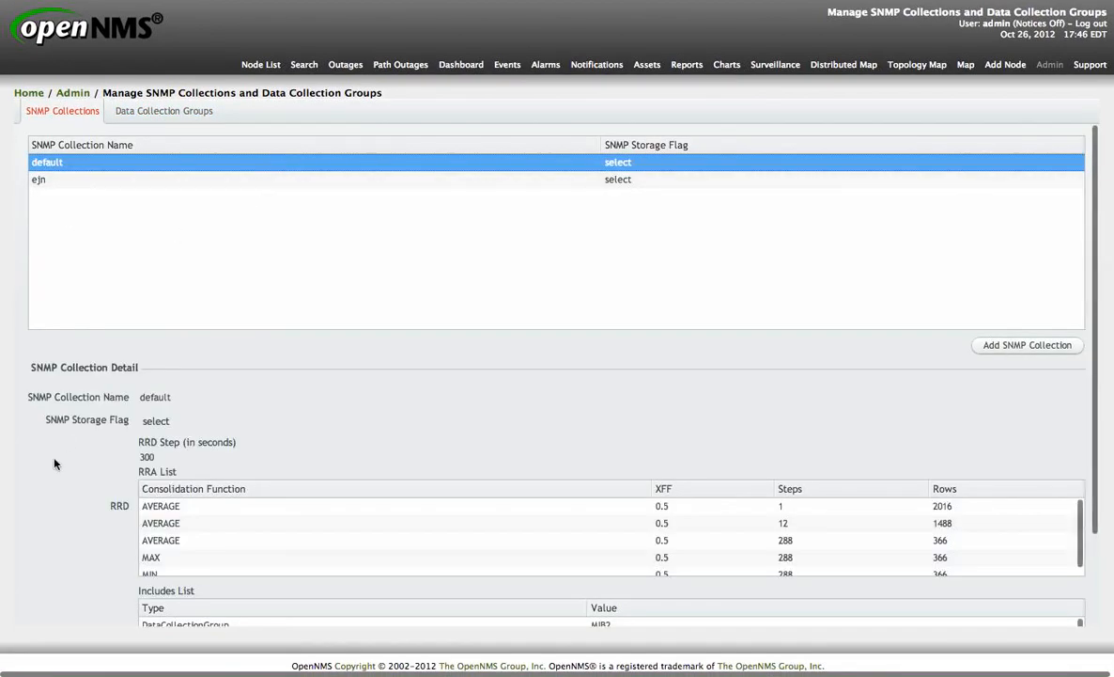
pyautogui.scroll(-3, 80, 485)
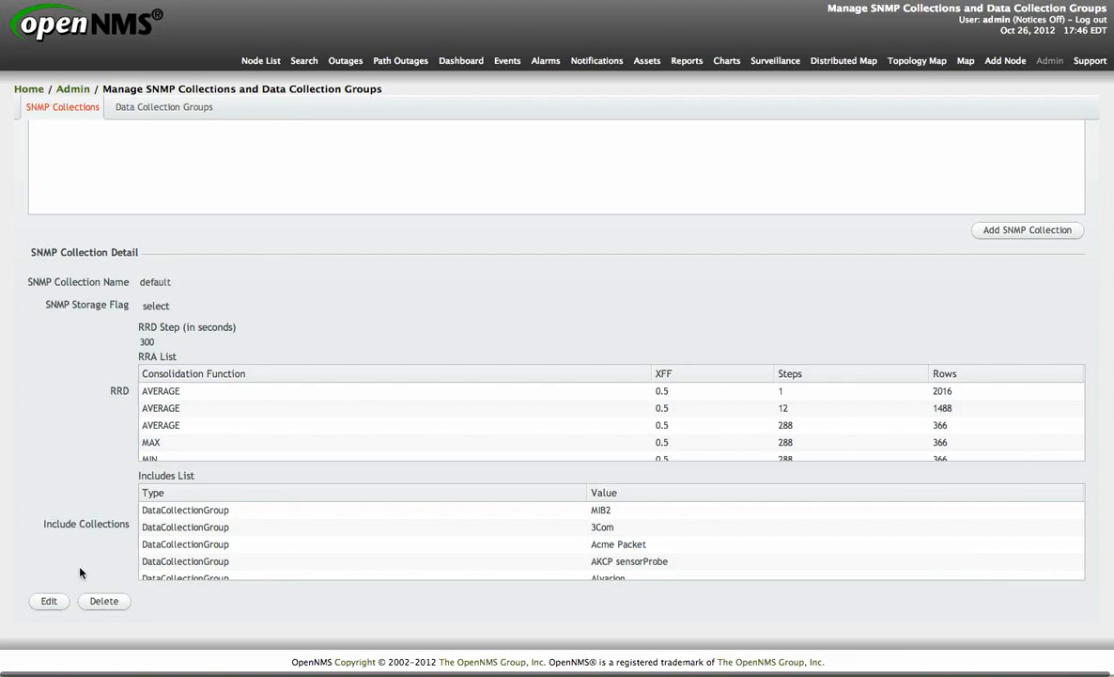
# Step: Edit the default SNMP collection to include the IF-MIB data collection group, then save it
pyautogui.click(49, 600)
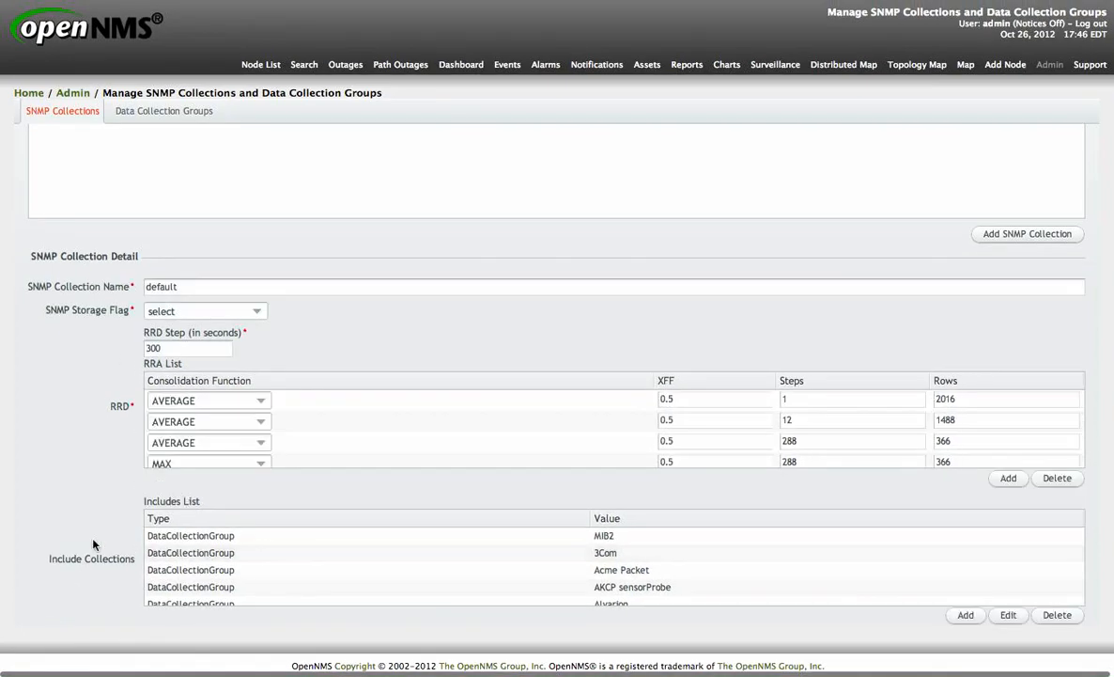
pyautogui.scroll(-1, 92, 545)
pyautogui.scroll(-3, 375, 518)
pyautogui.scroll(-1, 375, 517)
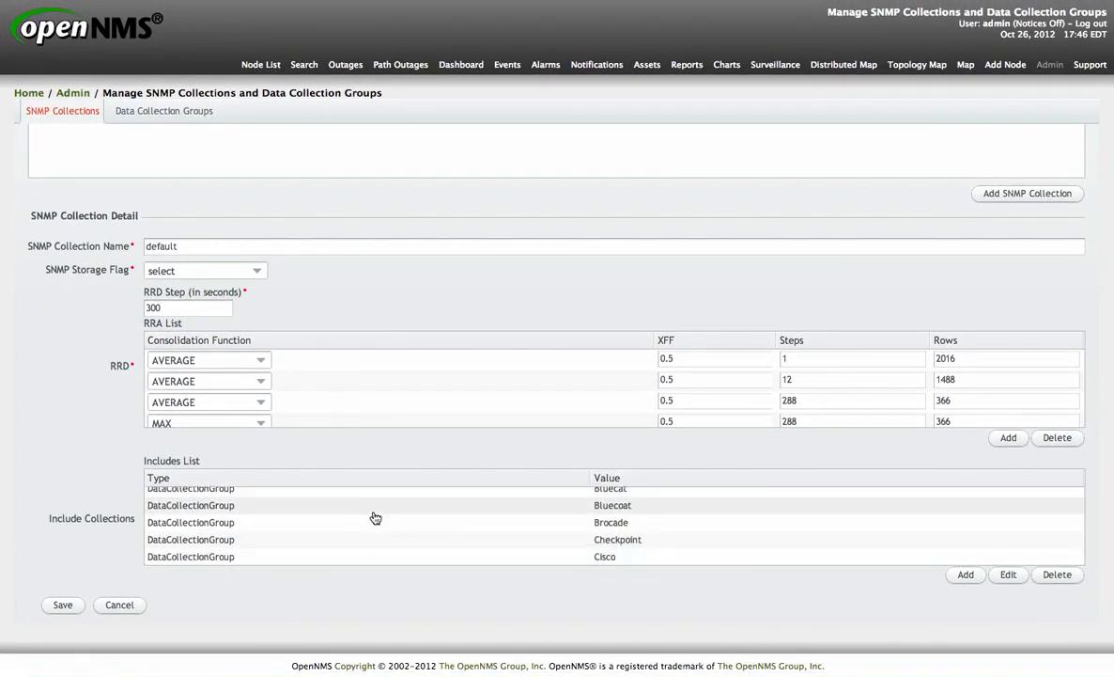
pyautogui.scroll(6, 375, 518)
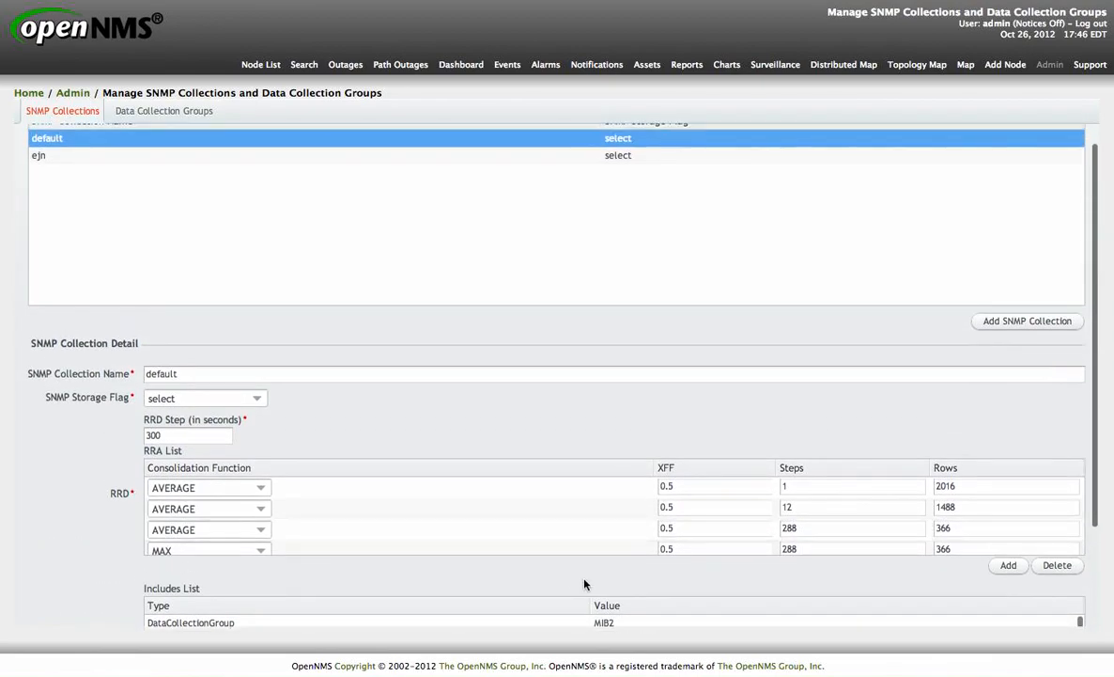
pyautogui.scroll(-3, 870, 445)
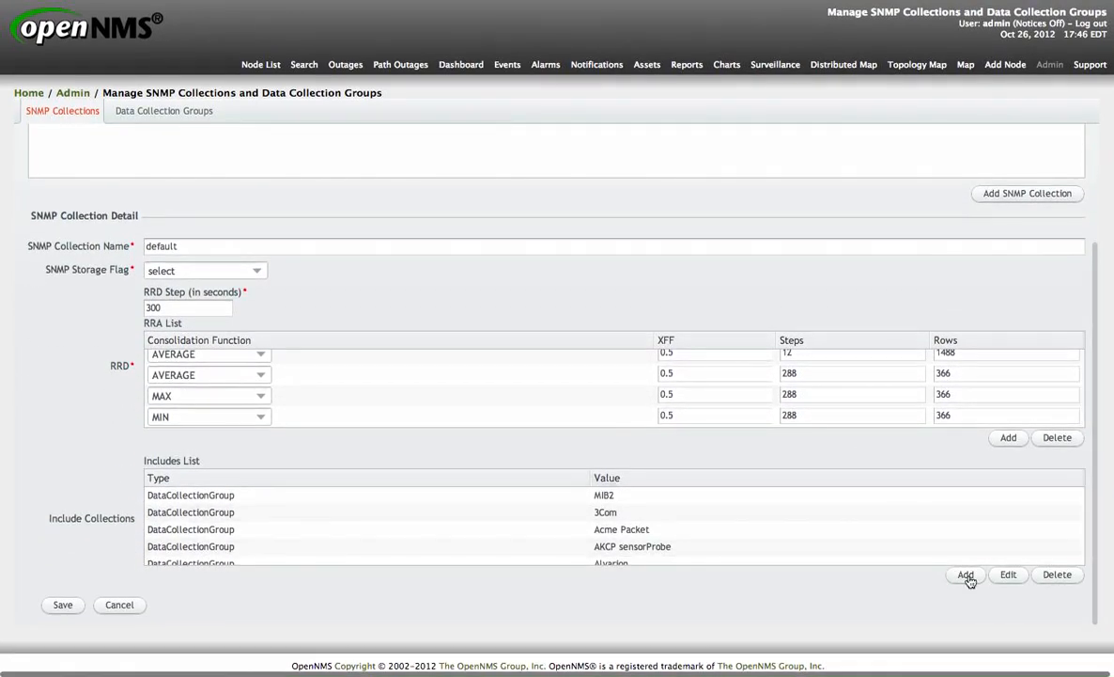
pyautogui.click(968, 575)
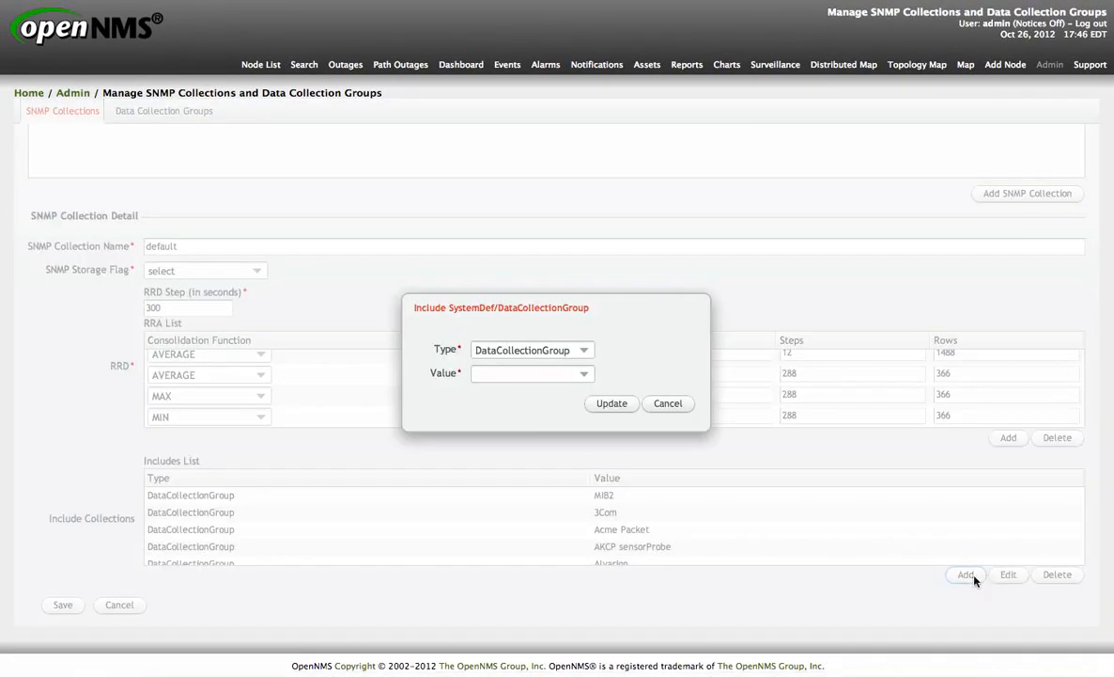
pyautogui.click(585, 375)
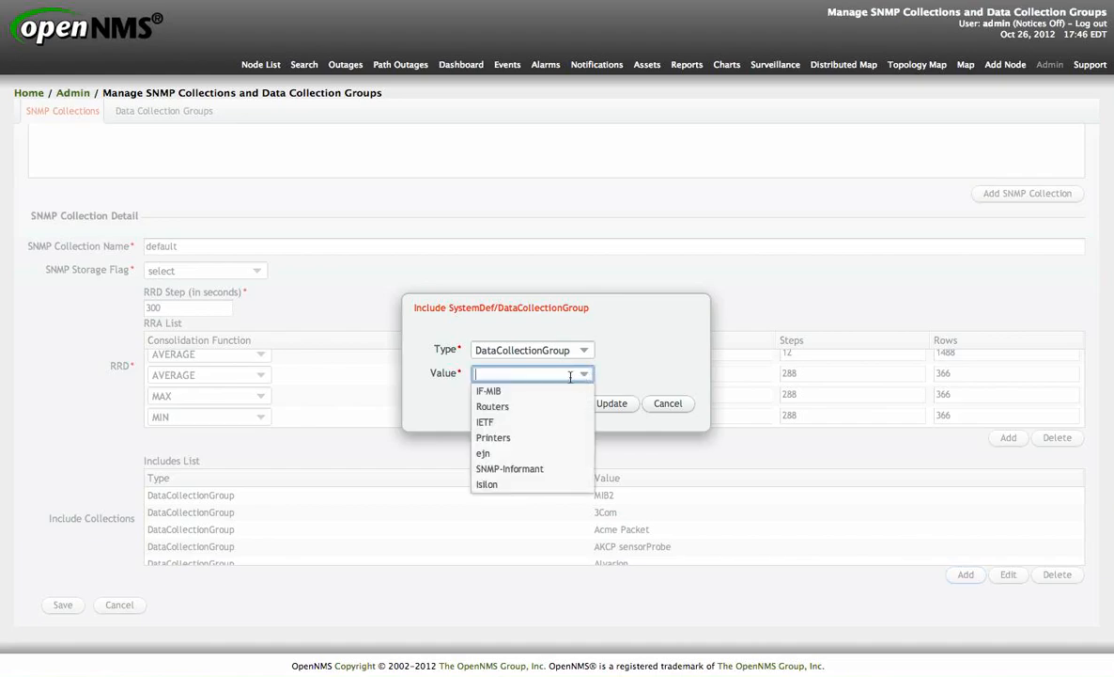
pyautogui.click(534, 396)
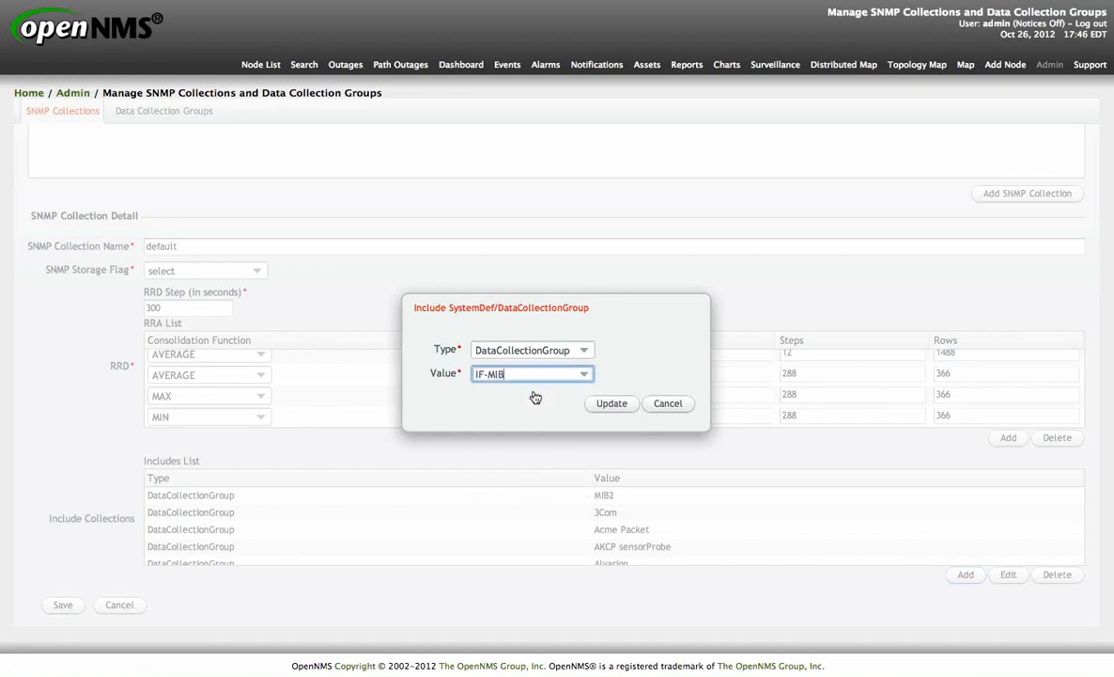
pyautogui.click(622, 410)
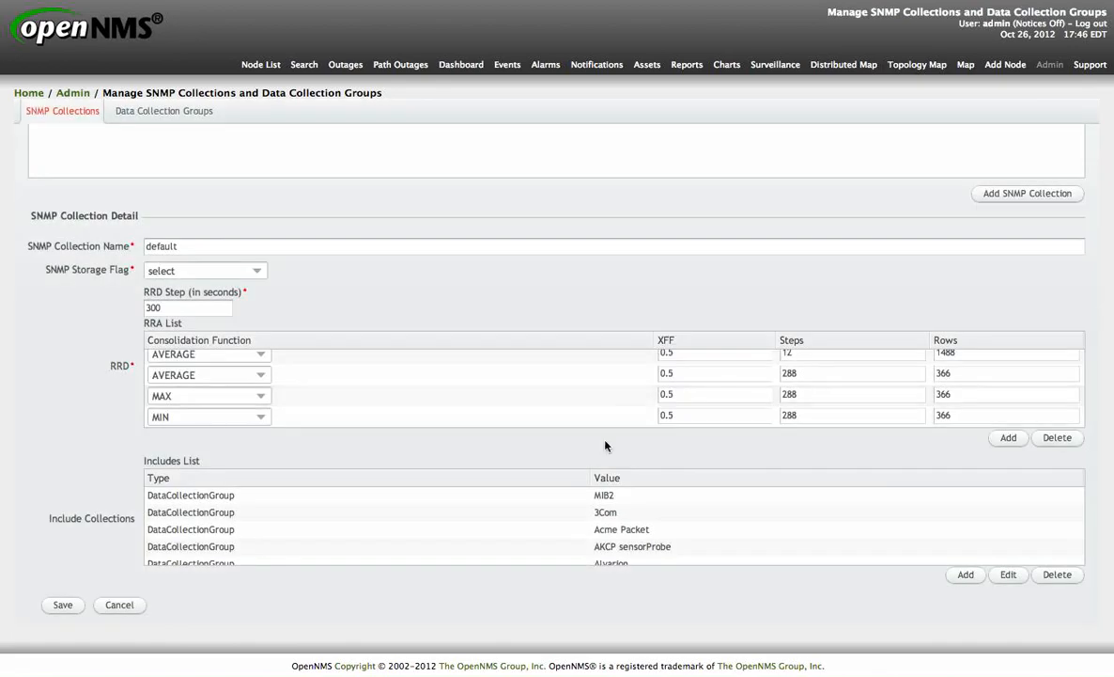
pyautogui.scroll(-10, 666, 519)
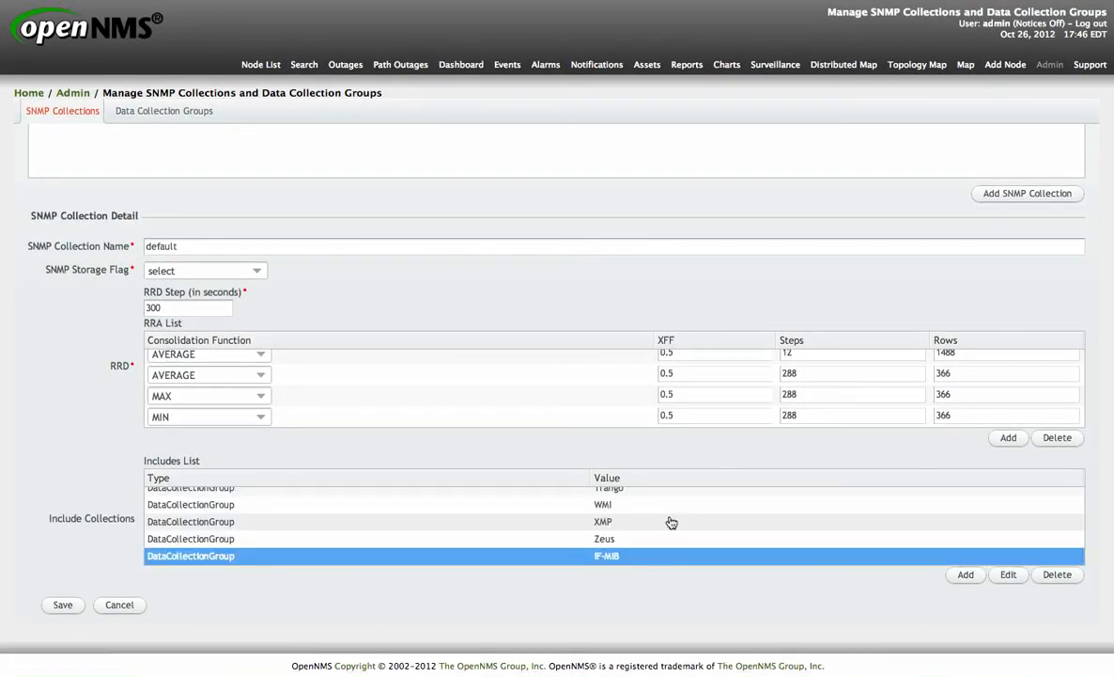
pyautogui.click(63, 605)
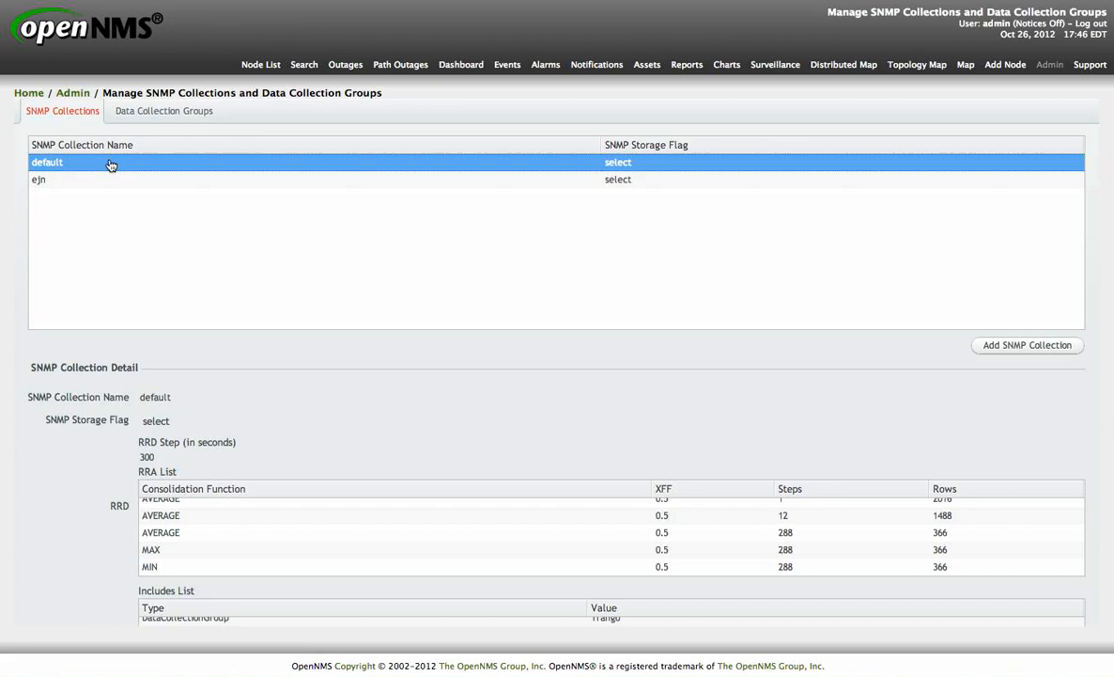
# Step: Return to the Admin page
pyautogui.click(85, 170)
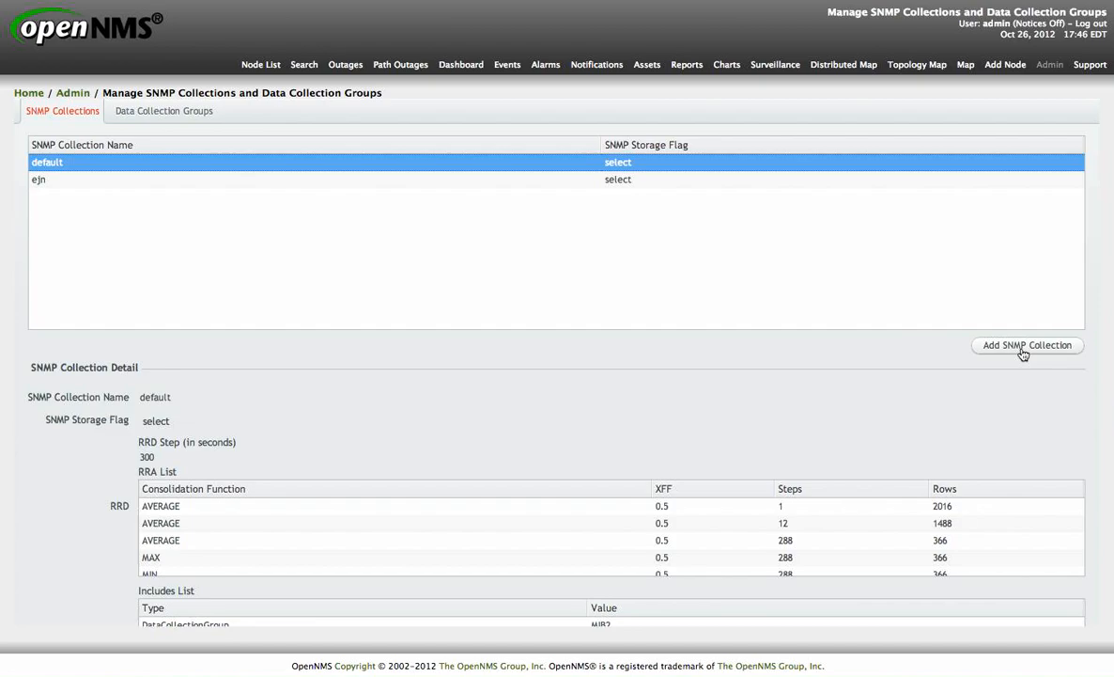
pyautogui.click(76, 94)
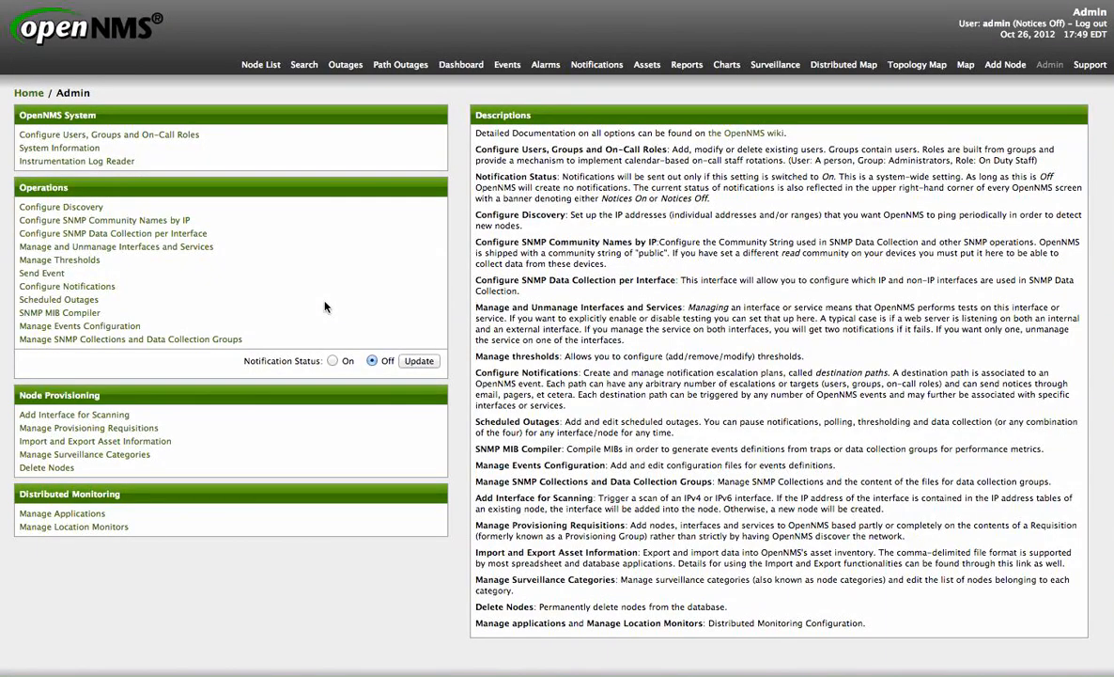
pyautogui.scroll(-2, 460, 286)
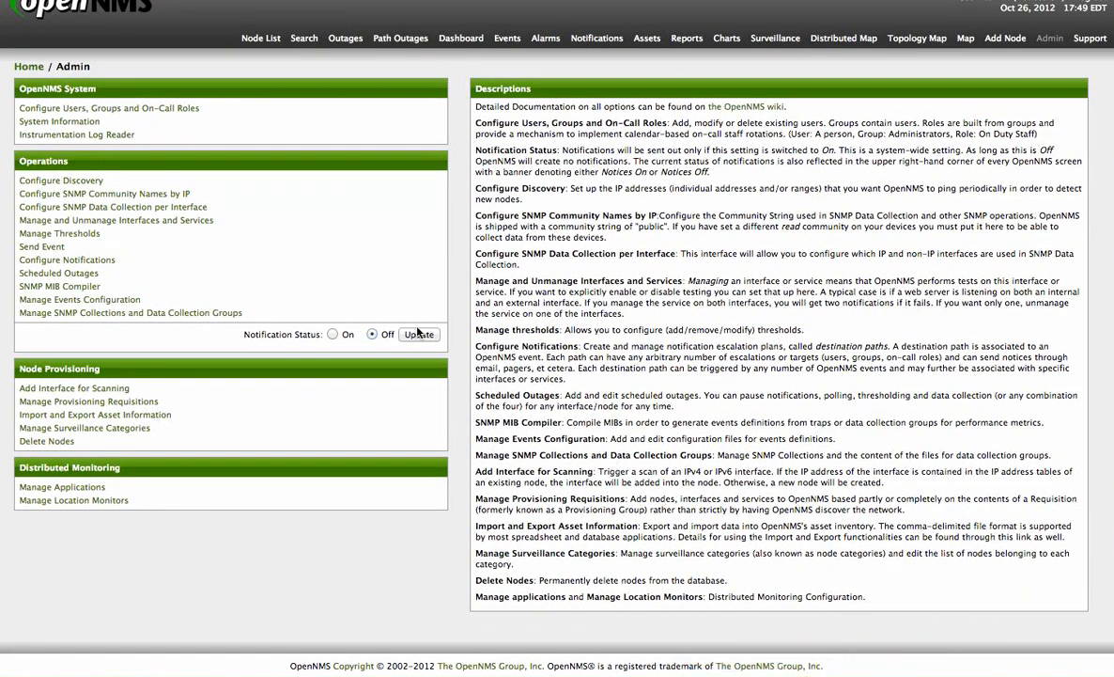
pyautogui.moveTo(953, 669)
pyautogui.click(900, 663)
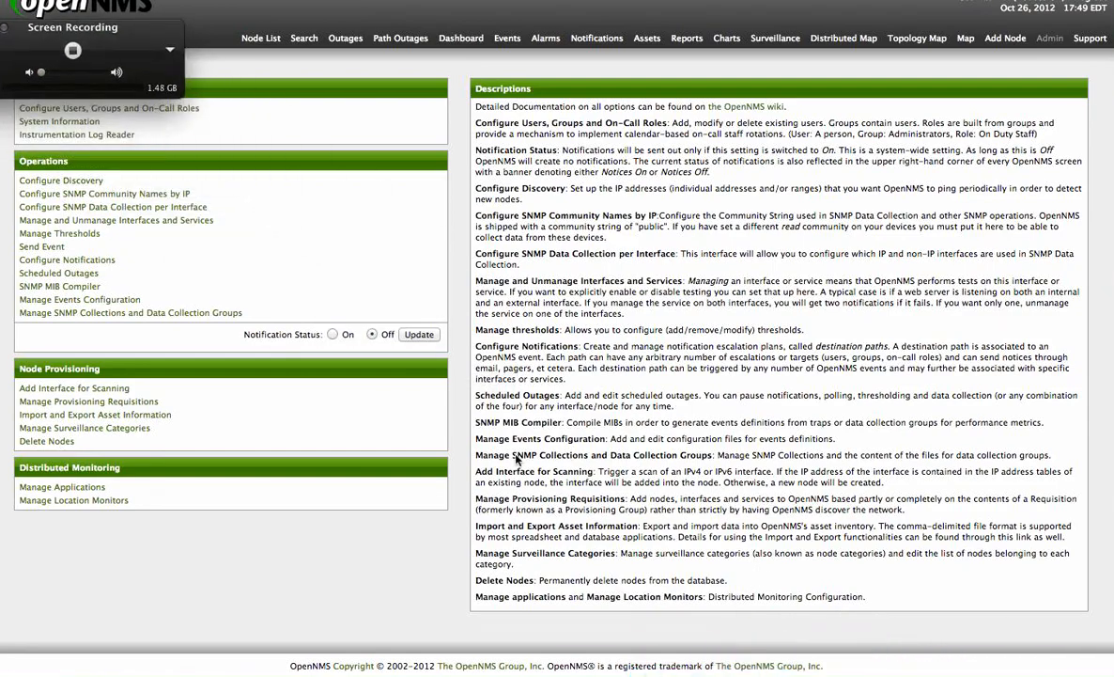